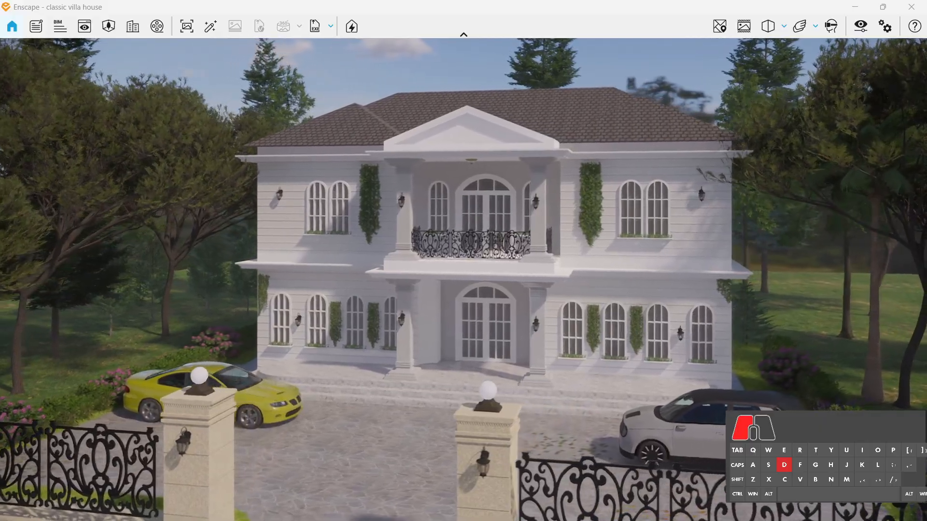
# Open the navigation help and review the basic and advanced control shortcuts.
pyautogui.press('s')
pyautogui.moveTo(797, 161); pyautogui.dragTo(749, 162)
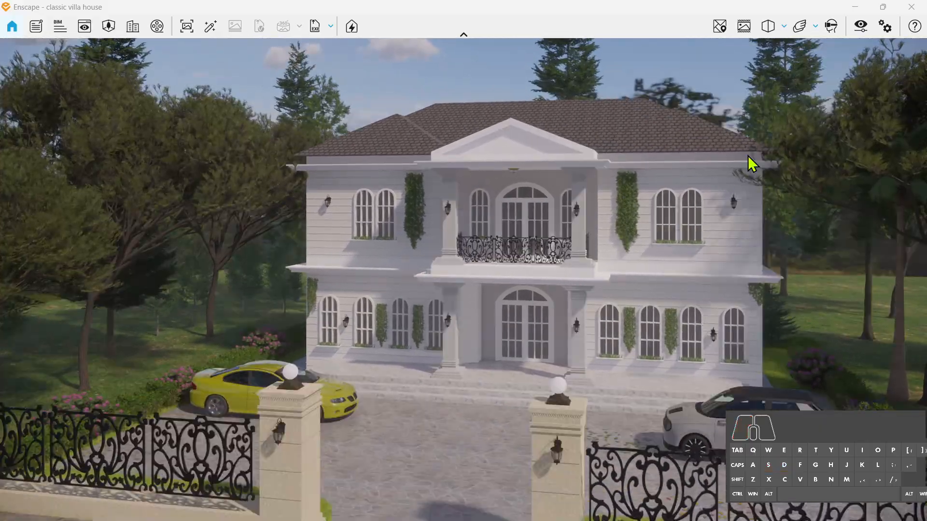
pyautogui.click(915, 31)
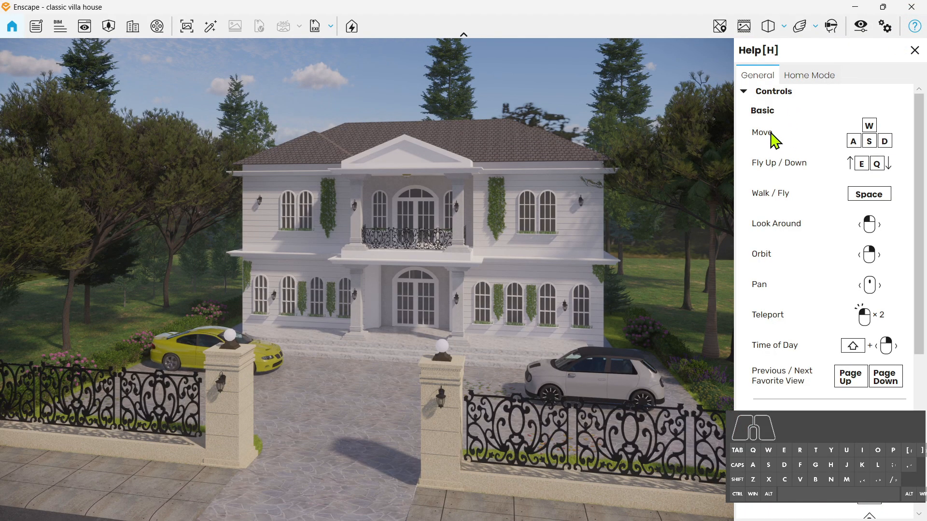
pyautogui.scroll(-5, 789, 249)
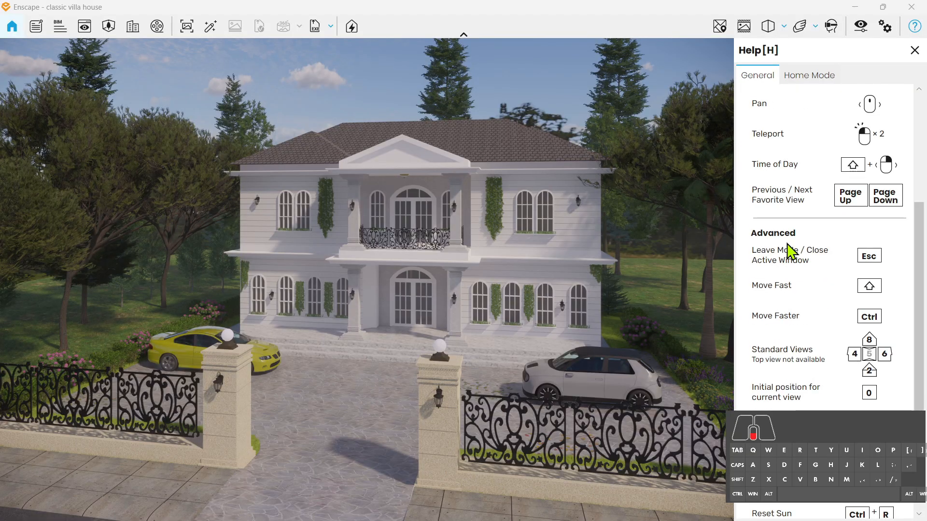
pyautogui.scroll(-1, 790, 250)
pyautogui.scroll(5, 819, 143)
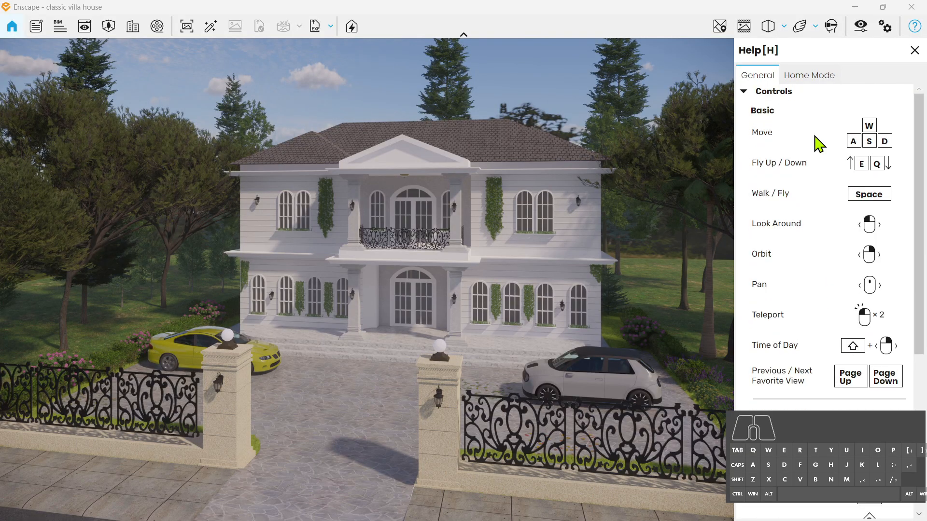
# Fly the camera forward, backward and sideways in front of the villa, and raise and lower it.
pyautogui.press('w')
pyautogui.moveTo(441, 268); pyautogui.dragTo(460, 273)
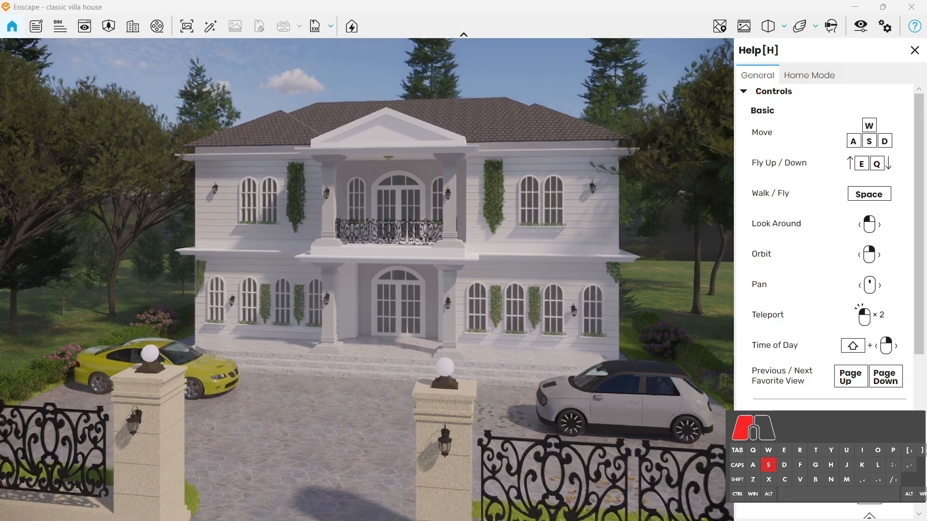
pyautogui.press('a')
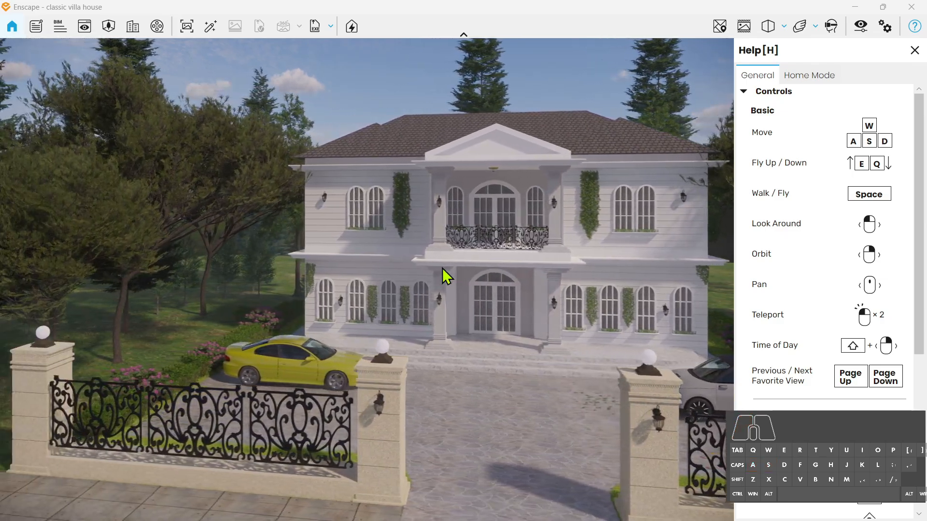
pyautogui.press('d')
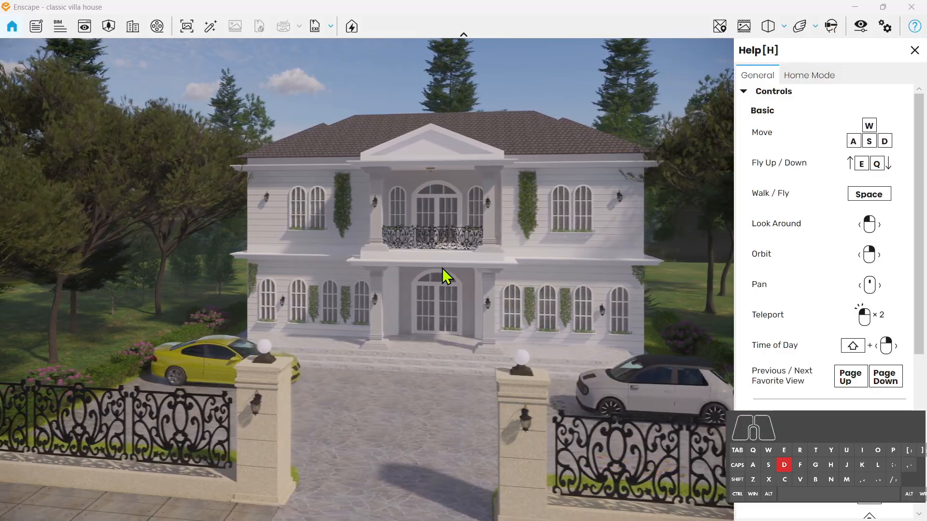
pyautogui.press('e')
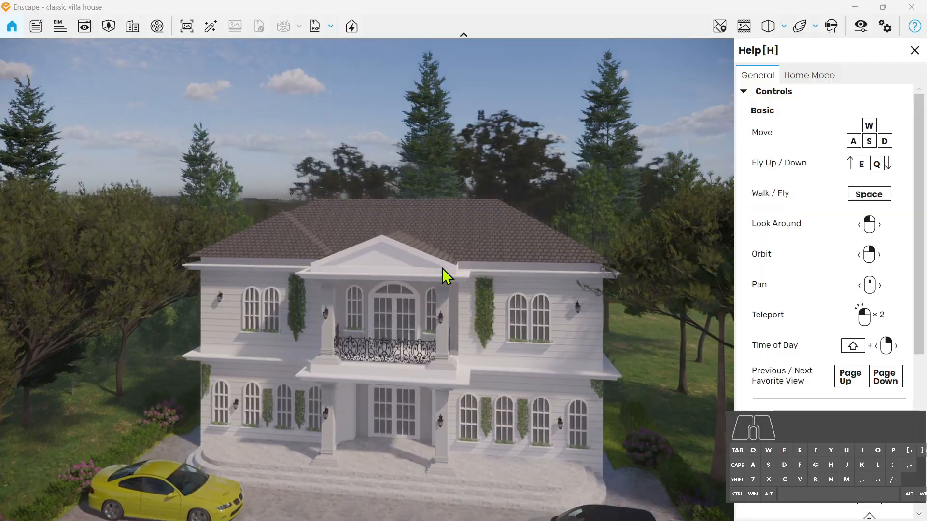
pyautogui.press('q')
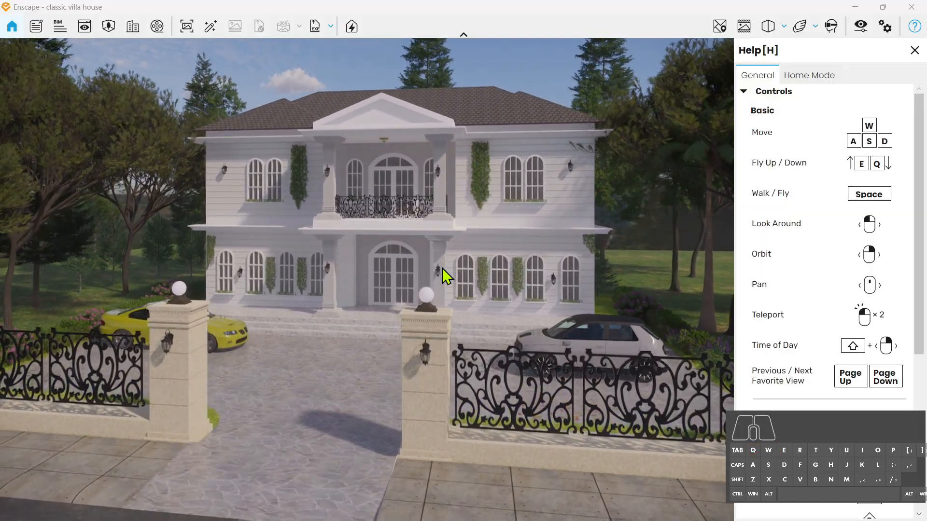
# Switch to walk mode and walk across the road to the driveway gate, facing the villa entrance.
pyautogui.press('space')
pyautogui.press('w')
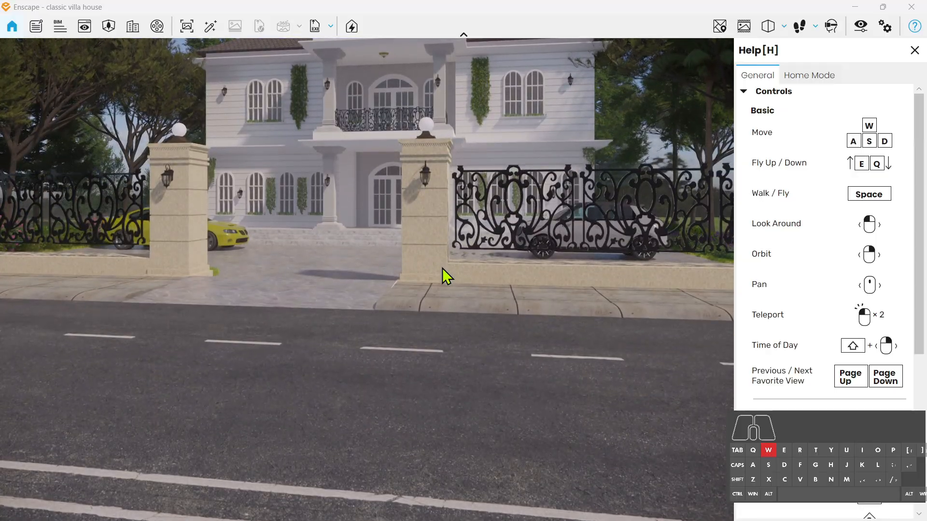
pyautogui.press('a')
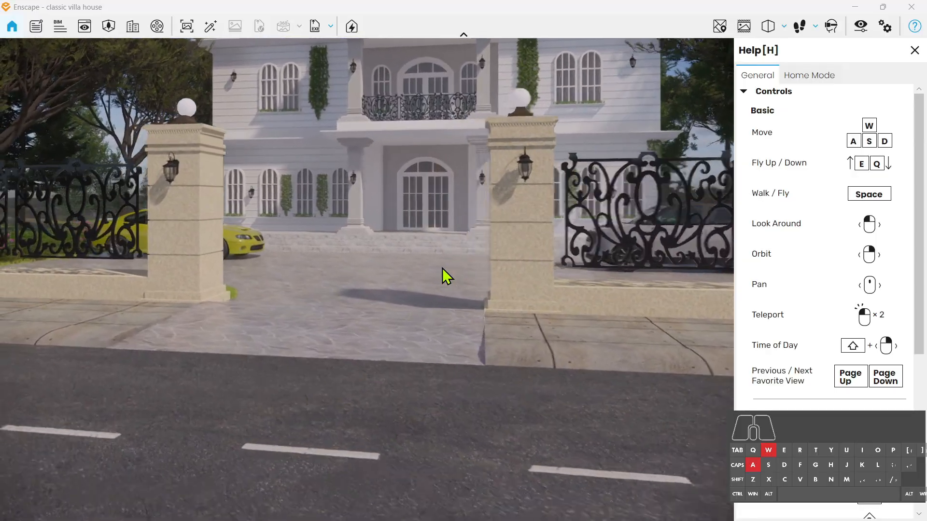
pyautogui.moveTo(443, 268)
pyautogui.mouseDown()
pyautogui.moveTo(439, 227)
pyautogui.moveTo(443, 253)
pyautogui.mouseUp()
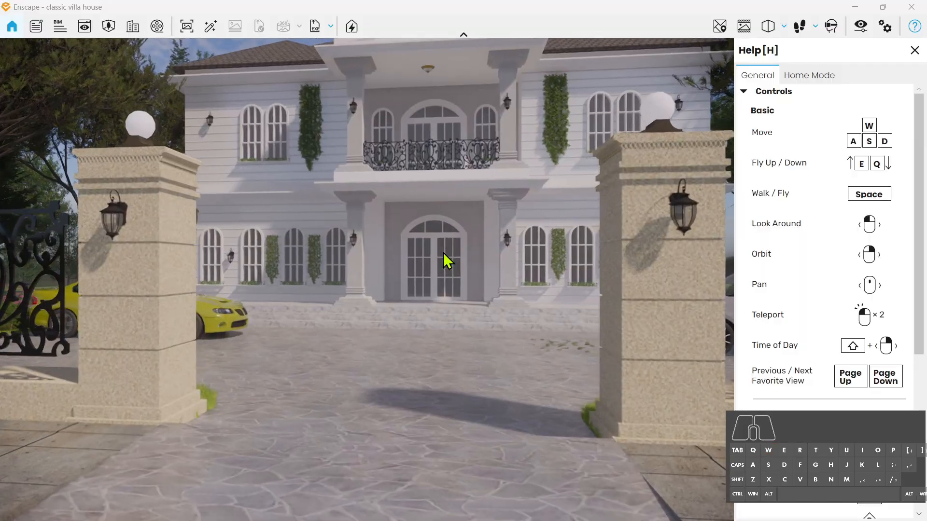
# Return to fly mode, rise above the gate pillars, and look around, orbit and pan to view the villa's facade.
pyautogui.press('space')
pyautogui.press('e')
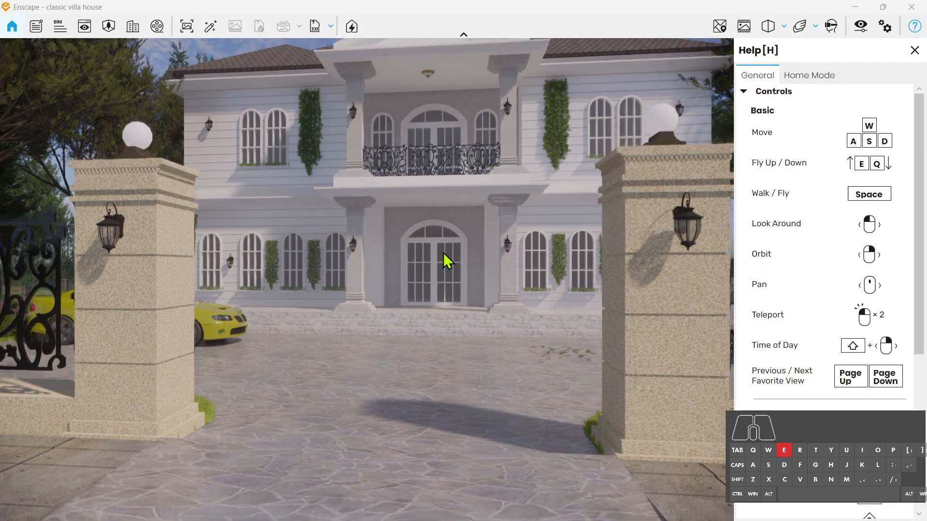
pyautogui.press('q')
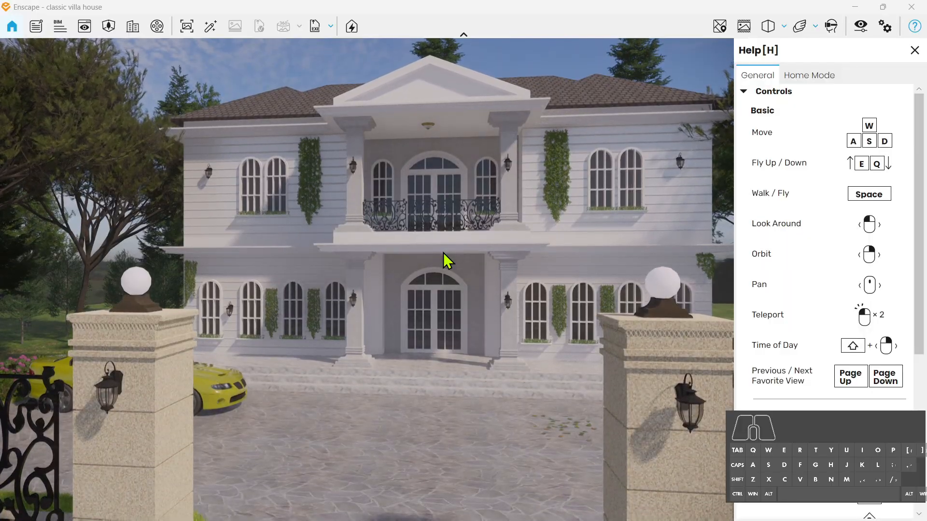
pyautogui.moveTo(443, 253); pyautogui.dragTo(438, 228)
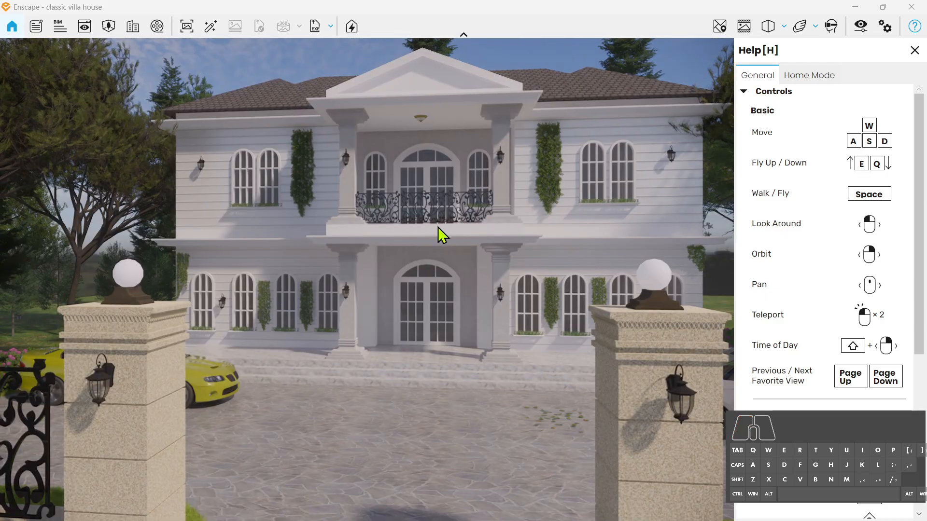
pyautogui.moveTo(453, 223); pyautogui.dragTo(378, 266, button='right')
pyautogui.moveTo(367, 263); pyautogui.dragTo(363, 290, button='middle')
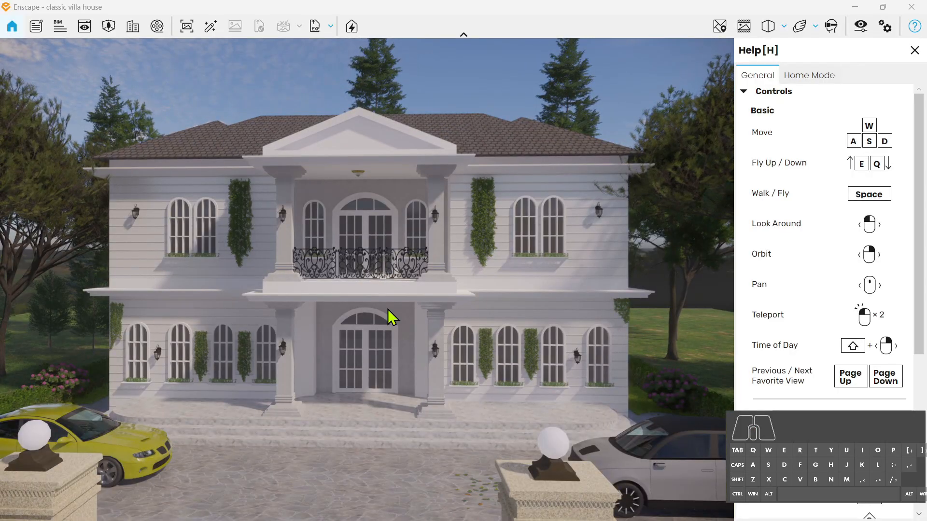
# Teleport the camera to the upper balcony and zoom out and in on the facade.
pyautogui.doubleClick(365, 259)
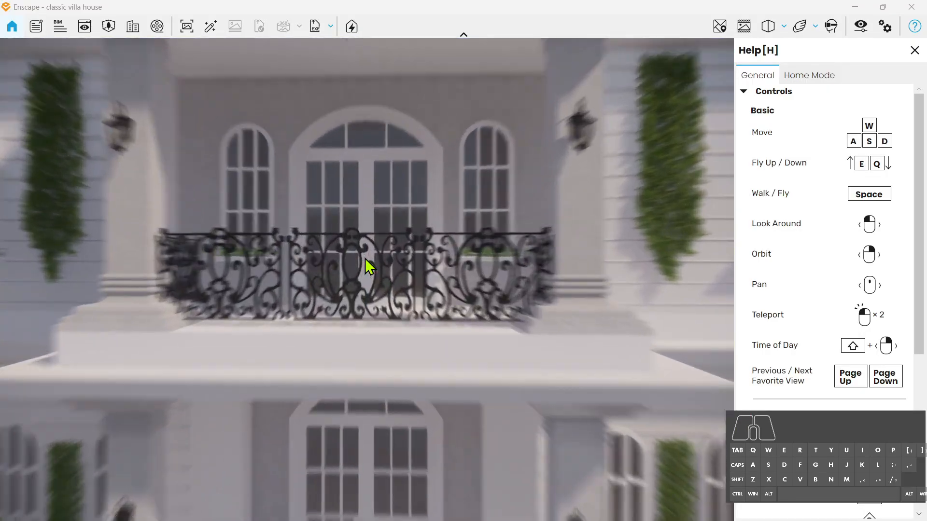
pyautogui.scroll(-6, 360, 270)
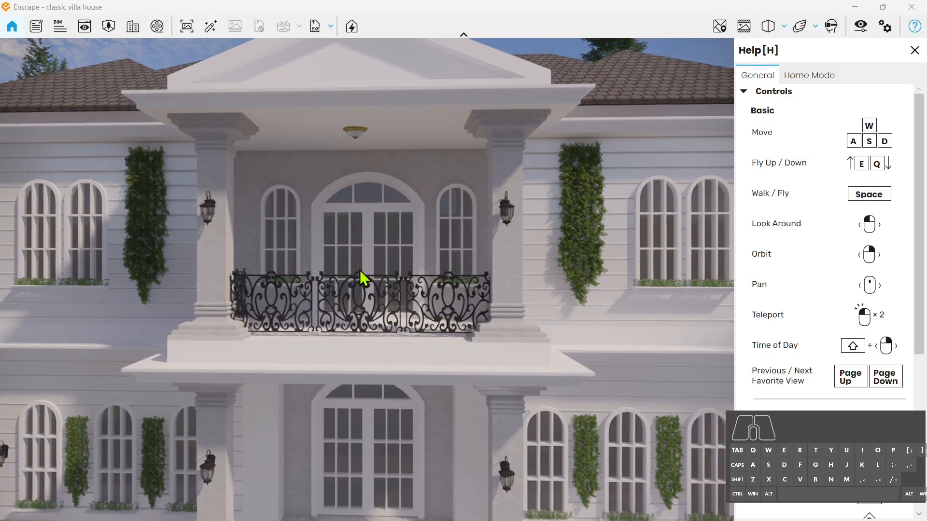
pyautogui.scroll(-4, 360, 272)
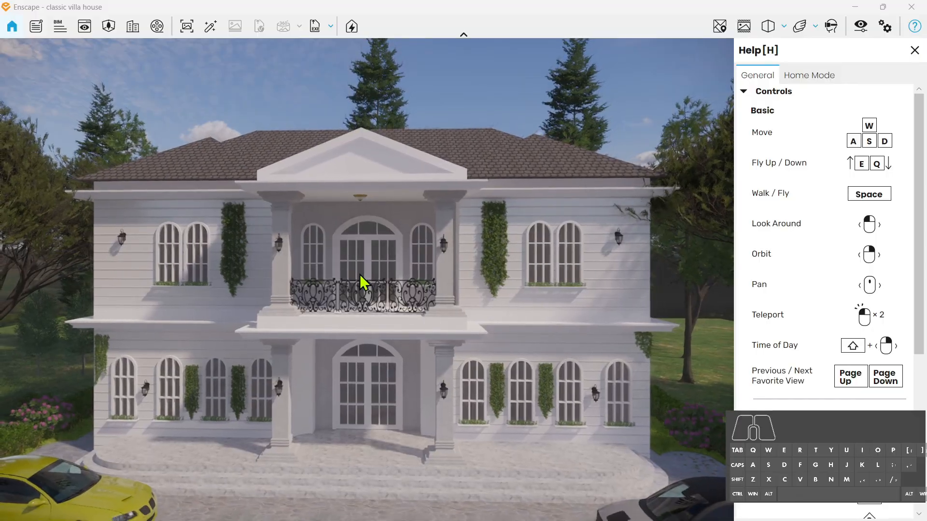
pyautogui.scroll(3, 360, 276)
pyautogui.scroll(5, 361, 276)
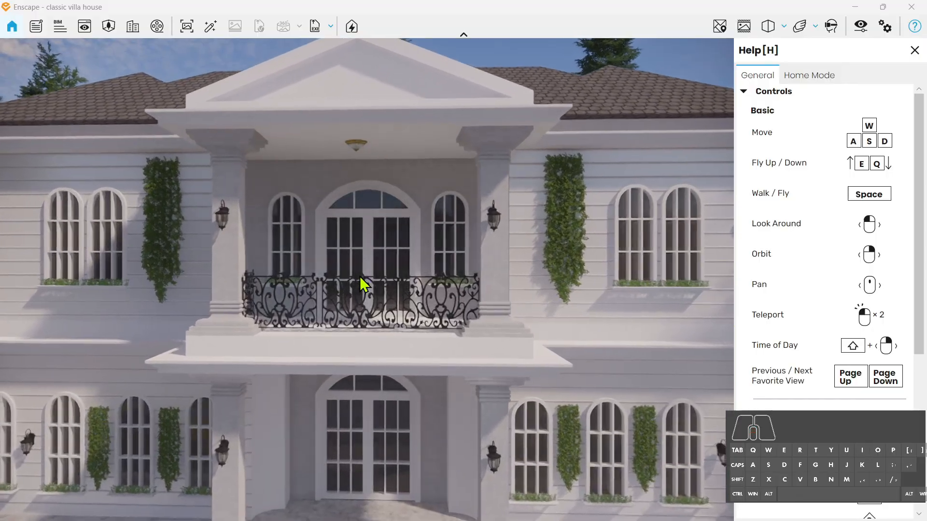
# Adjust the rendered scene's time of day, trying a morning sun at 08:11.
pyautogui.keyDown('shift'); pyautogui.scroll(-5, 360, 276); pyautogui.keyUp('shift')
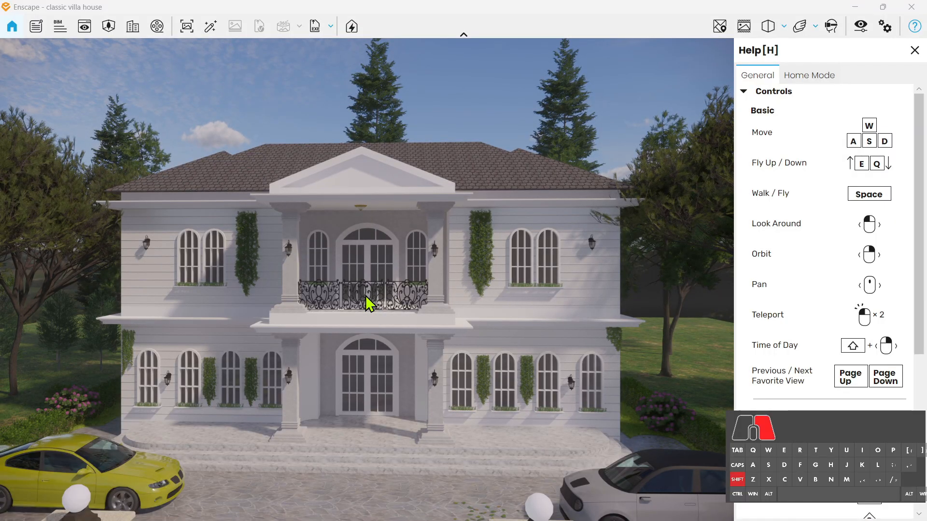
pyautogui.keyDown('shift'); pyautogui.moveTo(365, 297); pyautogui.dragTo(347, 297, button='right'); pyautogui.keyUp('shift')
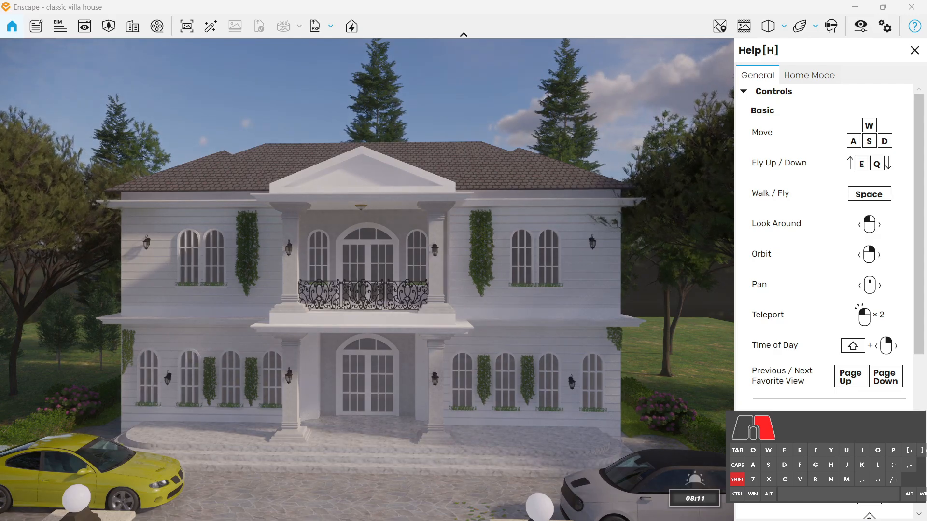
pyautogui.moveTo(348, 297)
pyautogui.keyDown('shift'); pyautogui.mouseDown(button='right')
pyautogui.moveTo(359, 297)
pyautogui.moveTo(294, 297)
pyautogui.moveTo(350, 297)
pyautogui.mouseUp(button='right'); pyautogui.keyUp('shift')
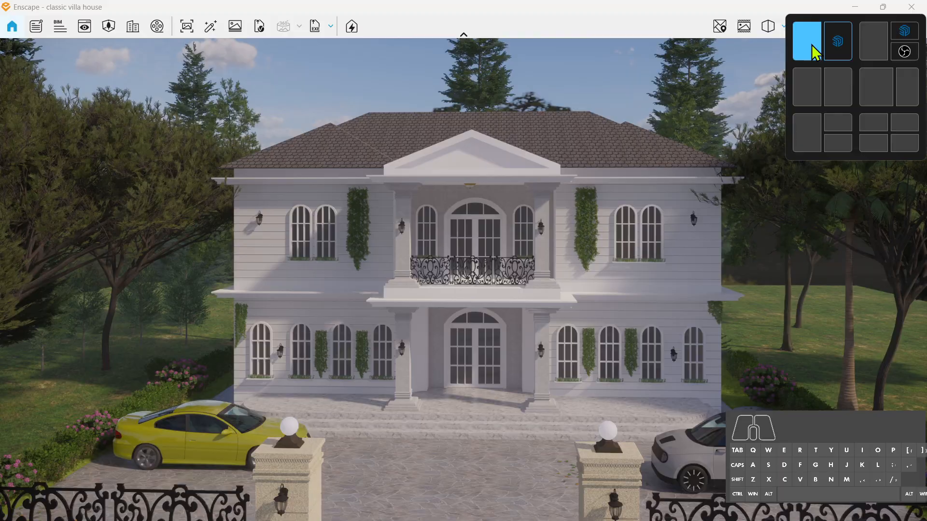
# Arrange the Enscape and SketchUp windows side by side and orbit the SketchUp model to an elevated view of the villa and its grounds.
pyautogui.click(812, 46)
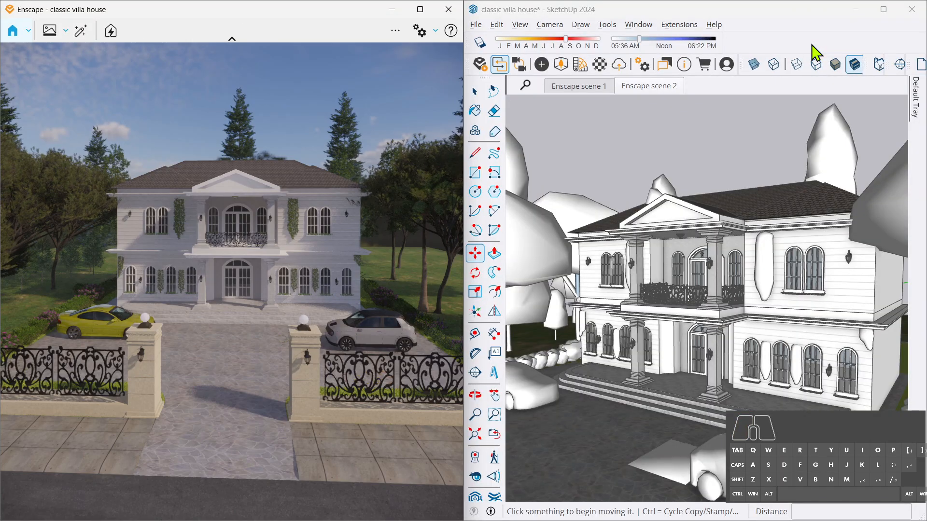
pyautogui.moveTo(882, 15)
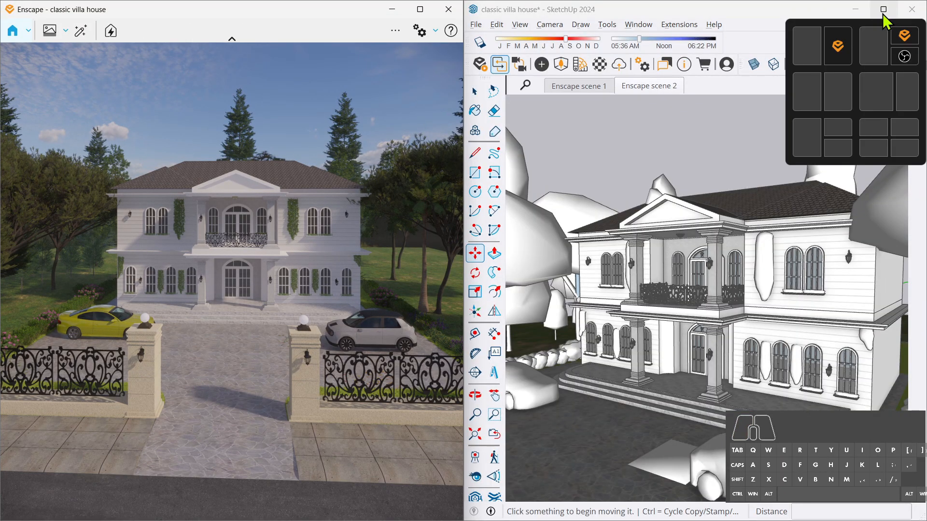
pyautogui.moveTo(616, 176)
pyautogui.mouseDown(button='middle')
pyautogui.moveTo(838, 203)
pyautogui.moveTo(653, 241)
pyautogui.mouseUp(button='middle')
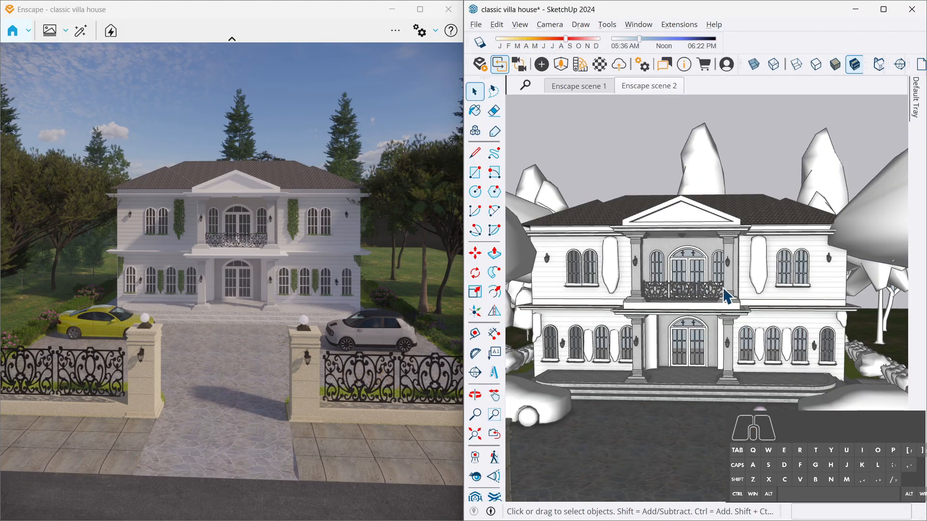
pyautogui.moveTo(737, 227)
pyautogui.mouseDown(button='middle')
pyautogui.moveTo(658, 238)
pyautogui.moveTo(770, 271)
pyautogui.moveTo(774, 287)
pyautogui.moveTo(641, 265)
pyautogui.moveTo(599, 237)
pyautogui.moveTo(821, 263)
pyautogui.mouseUp(button='middle')
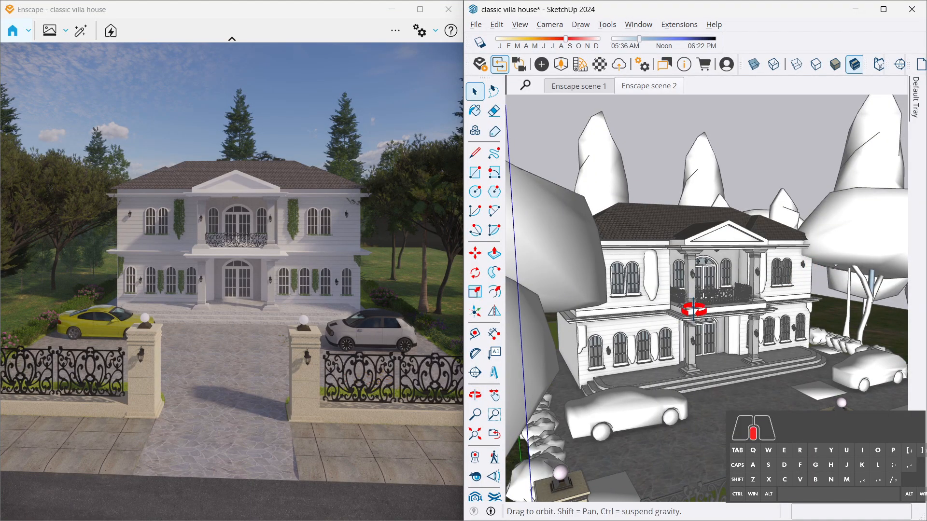
pyautogui.moveTo(693, 310); pyautogui.dragTo(615, 313, button='middle')
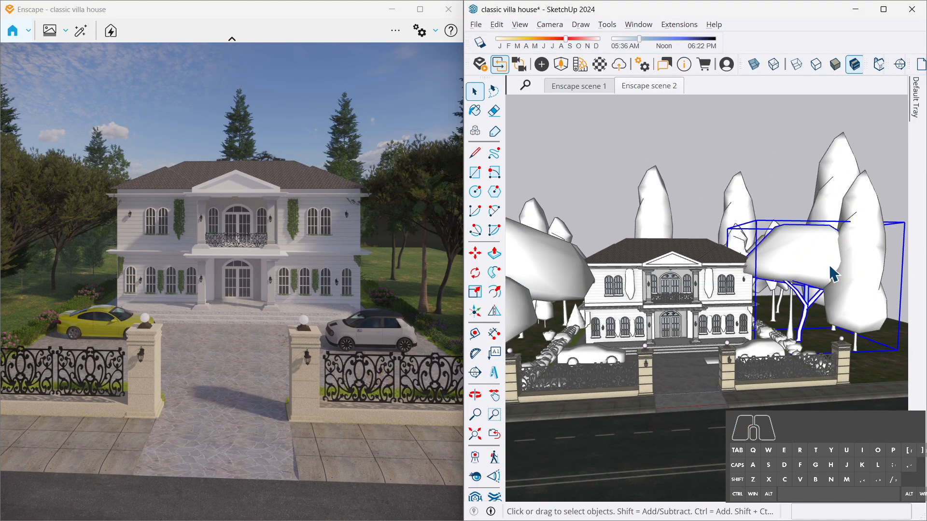
pyautogui.moveTo(702, 212)
pyautogui.mouseDown(button='middle')
pyautogui.moveTo(652, 259)
pyautogui.moveTo(750, 275)
pyautogui.mouseUp(button='middle')
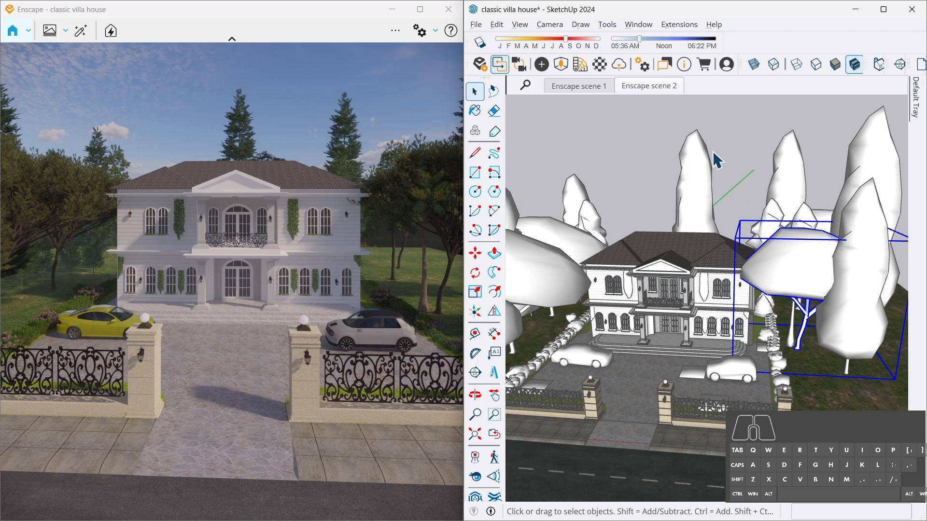
# Place two broad-canopied trees from the Enscape vegetation assets on the lawn beside the white car and close the asset library.
pyautogui.click(561, 65)
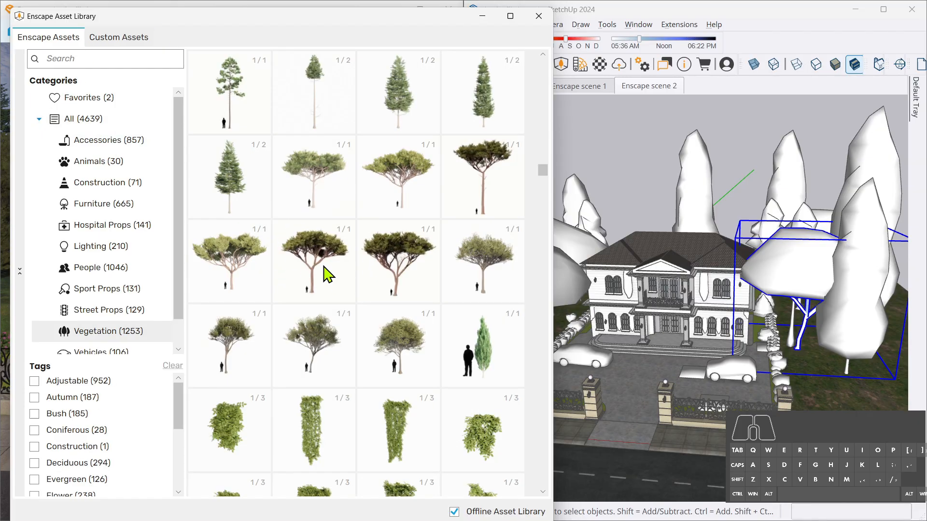
pyautogui.click(316, 267)
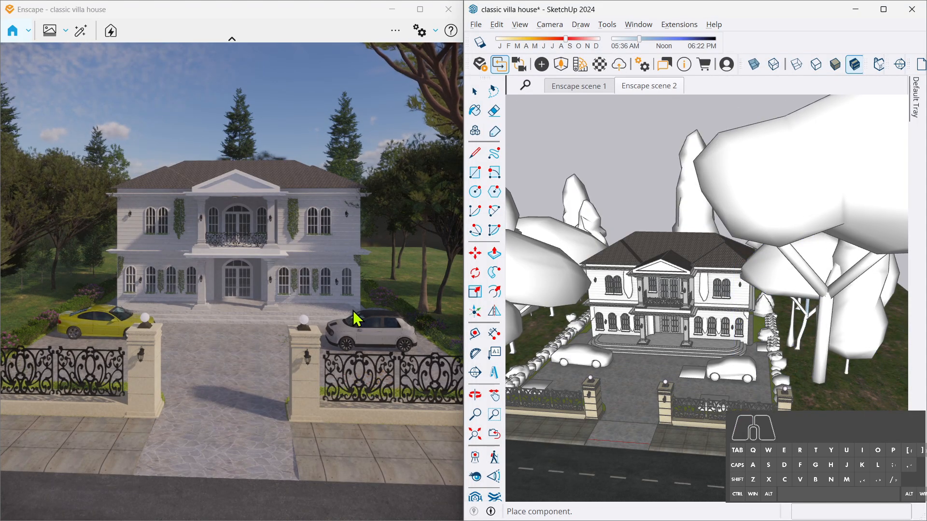
pyautogui.moveTo(354, 321); pyautogui.dragTo(461, 249)
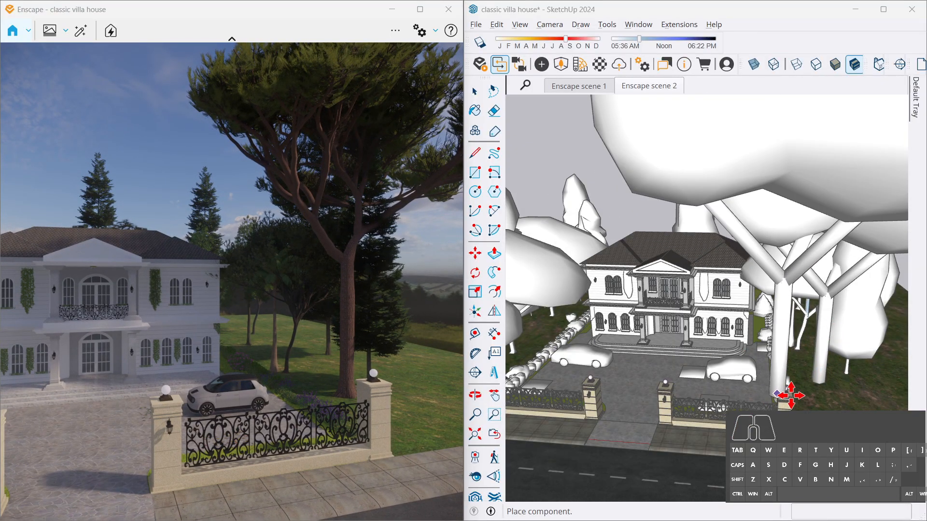
pyautogui.click(801, 357)
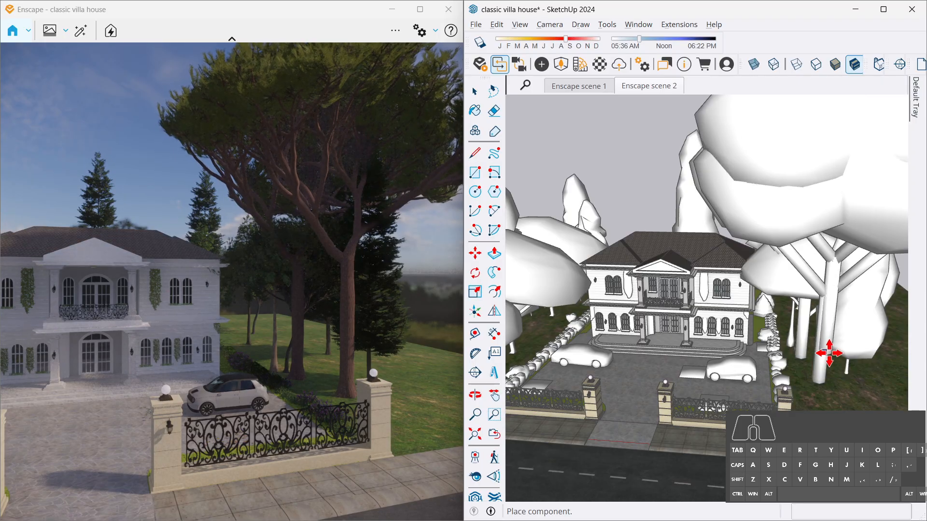
pyautogui.press('Escape')
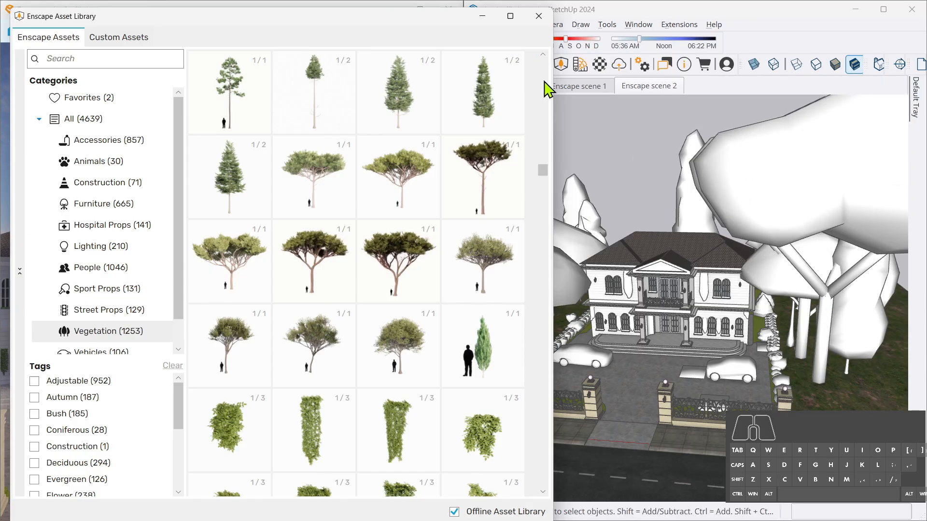
pyautogui.click(535, 23)
# Scale the large broad-canopied tree beside the villa down uniformly in two passes, finishing with a factor of about 0.60.
pyautogui.click(803, 187)
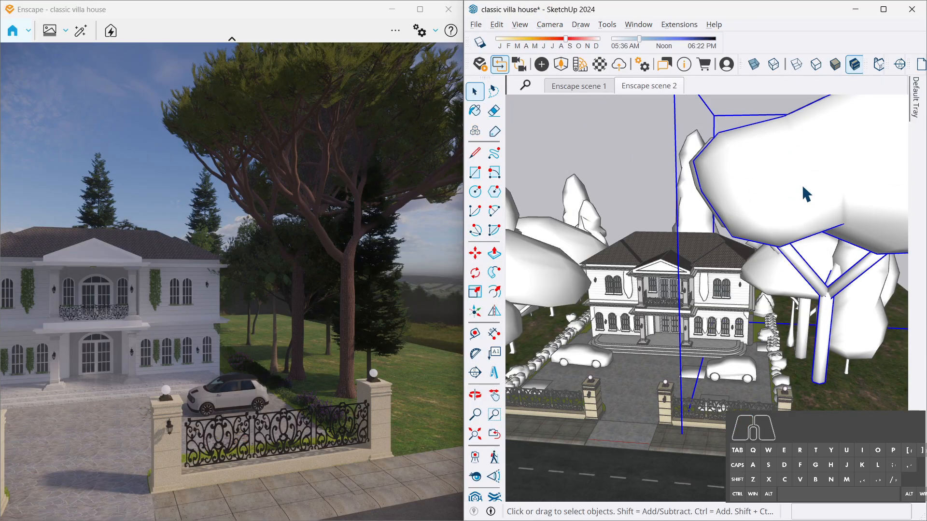
pyautogui.press('d')
pyautogui.click(799, 193)
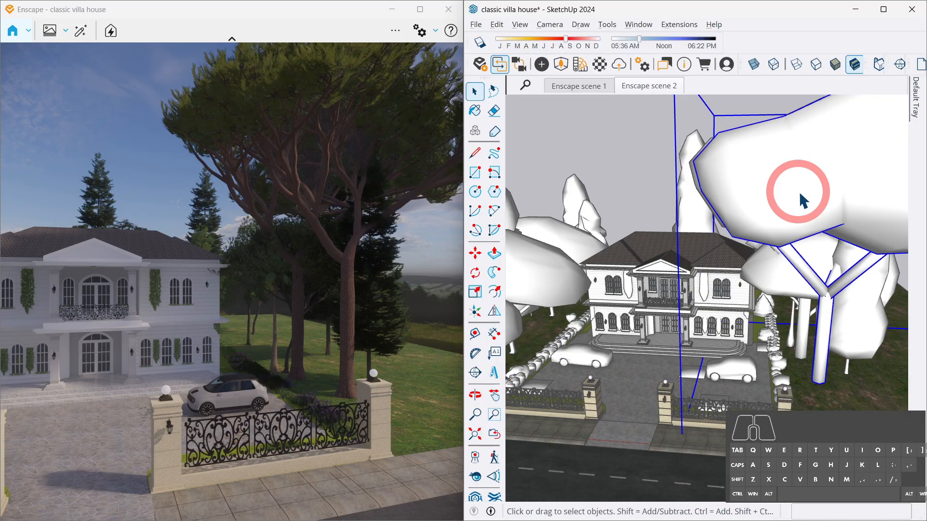
pyautogui.press('s')
pyautogui.scroll(-2, 794, 186)
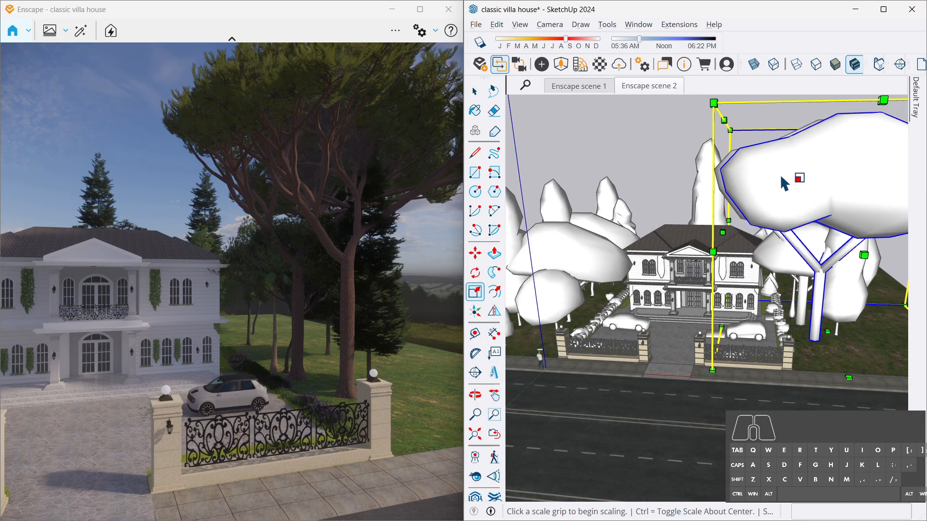
pyautogui.click(713, 102)
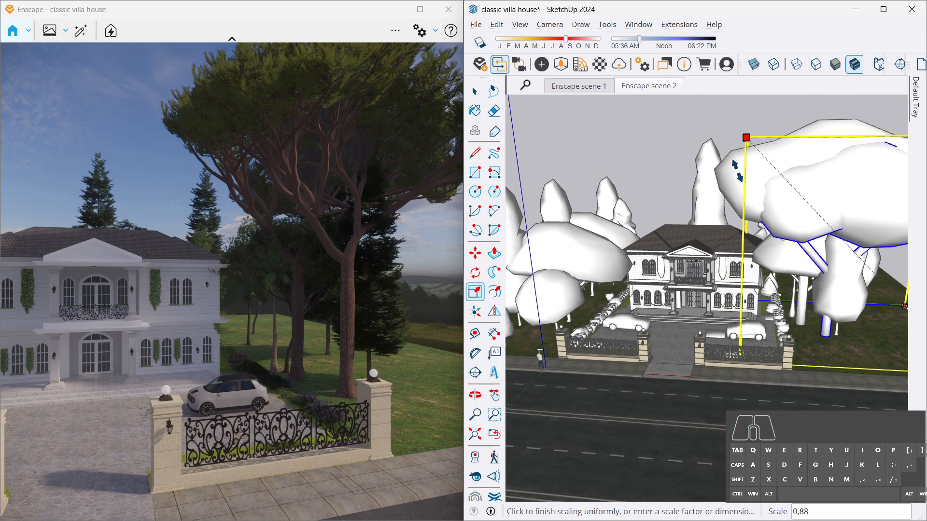
pyautogui.click(786, 227)
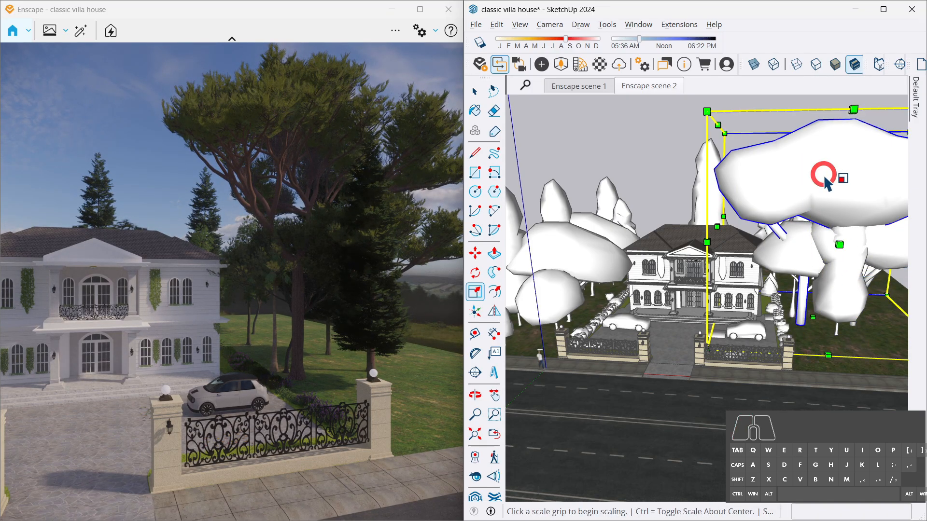
pyautogui.moveTo(824, 174); pyautogui.dragTo(768, 236, button='middle')
pyautogui.click(892, 172)
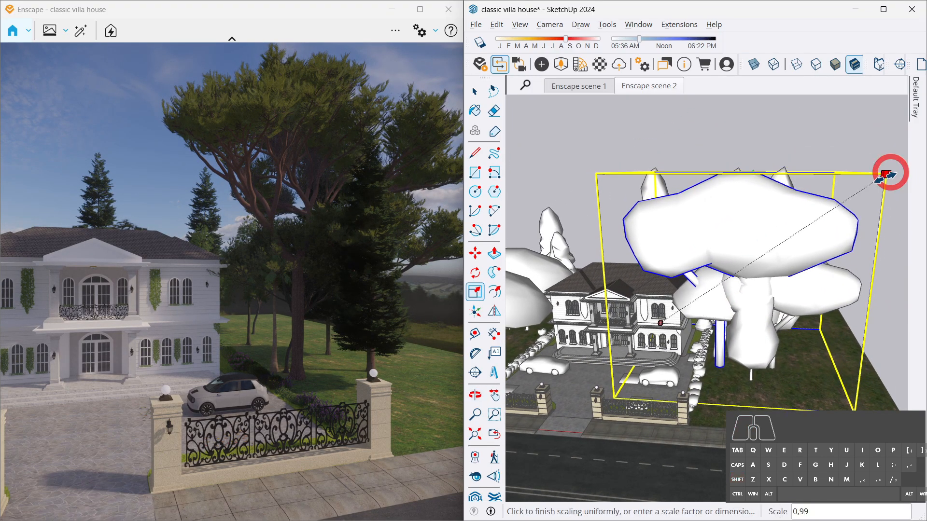
pyautogui.click(720, 326)
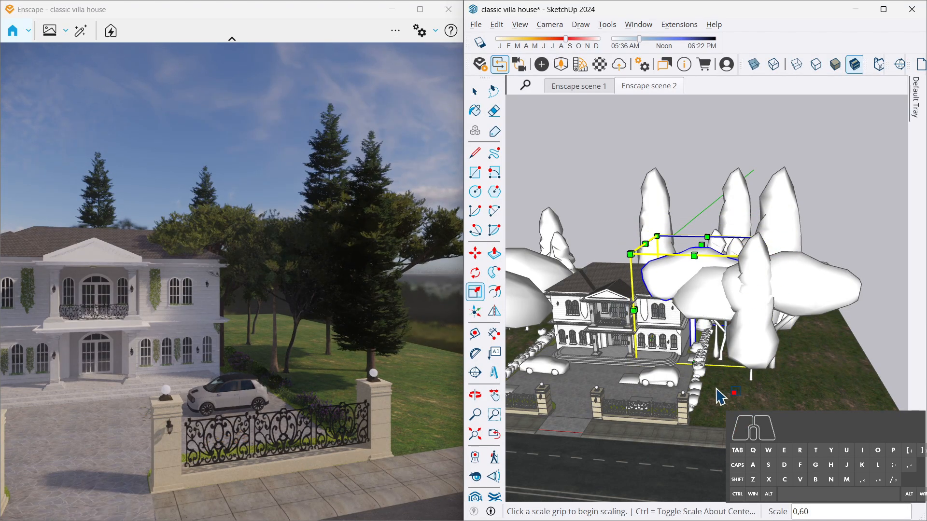
# Move the scaled tree about 1056.5 cm forward onto the lawn beside the hedge and front fence.
pyautogui.scroll(2, 721, 393)
pyautogui.press('m')
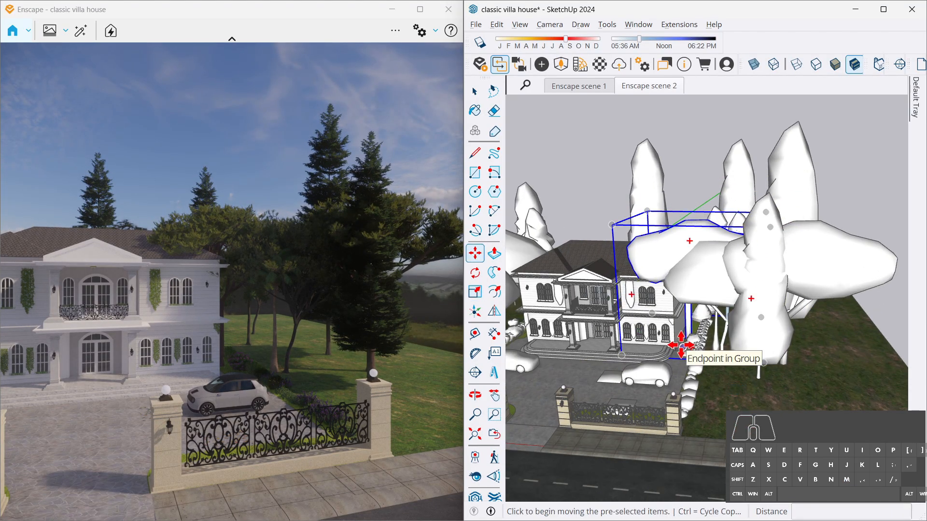
pyautogui.click(681, 345)
pyautogui.click(719, 405)
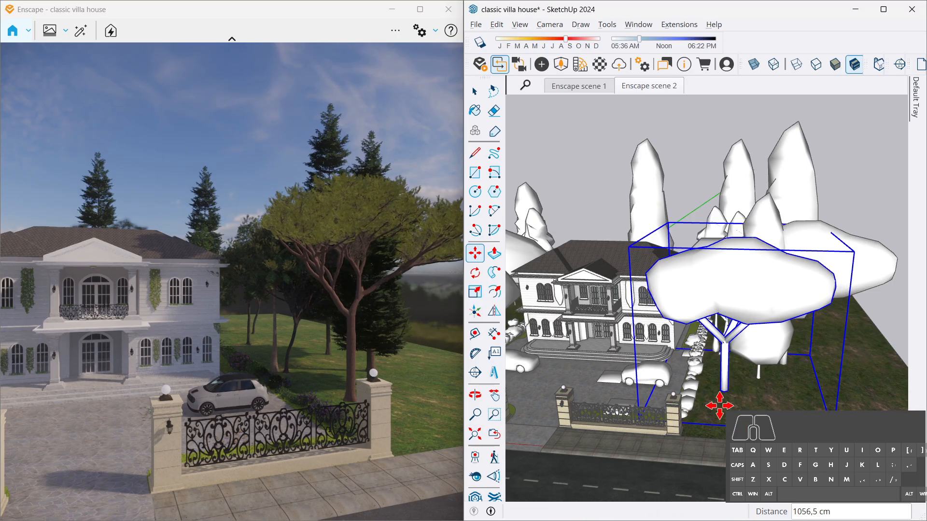
# Synchronize the SketchUp view to Enscape and orbit both views around the villa toward the yellow car.
pyautogui.click(519, 64)
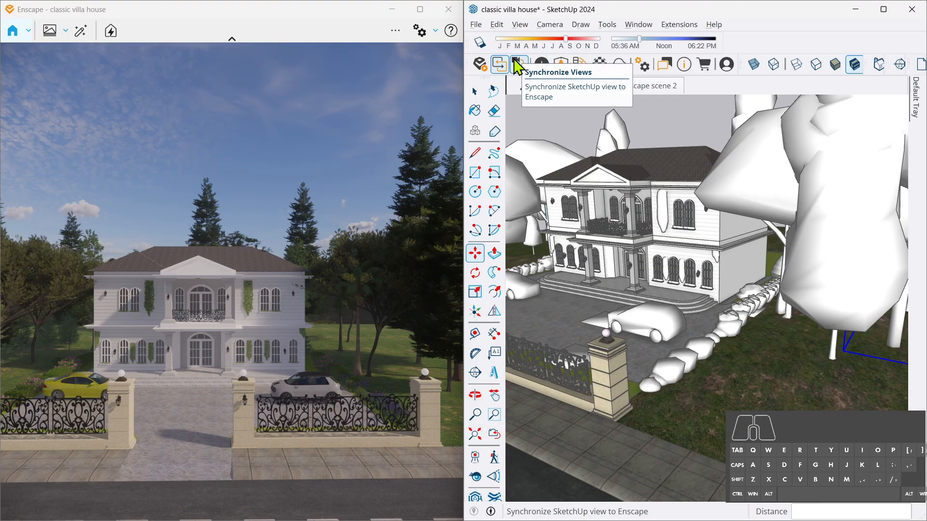
pyautogui.moveTo(746, 377)
pyautogui.mouseDown(button='middle')
pyautogui.moveTo(741, 368)
pyautogui.moveTo(752, 366)
pyautogui.moveTo(784, 393)
pyautogui.moveTo(703, 378)
pyautogui.moveTo(911, 389)
pyautogui.mouseUp(button='middle')
pyautogui.scroll(3, 714, 285)
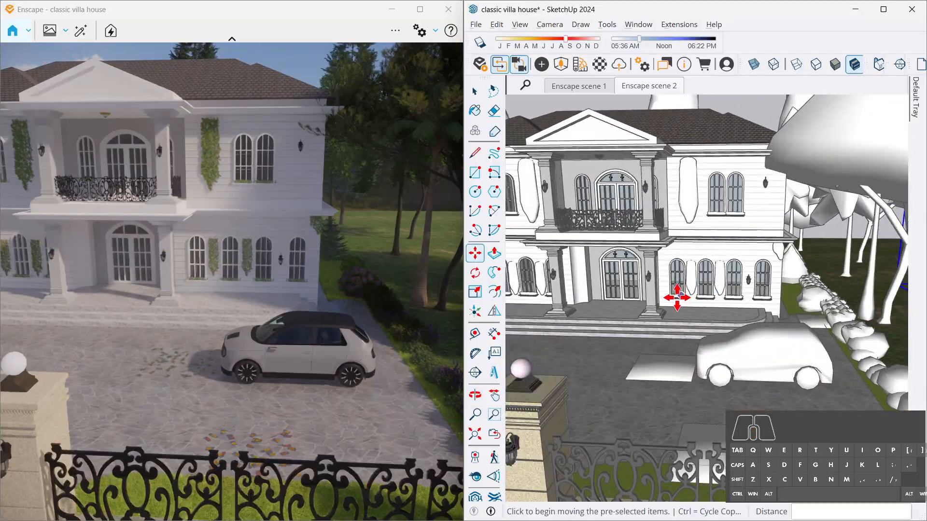
pyautogui.moveTo(651, 303)
pyautogui.mouseDown(button='middle')
pyautogui.moveTo(755, 315)
pyautogui.moveTo(918, 309)
pyautogui.moveTo(833, 314)
pyautogui.mouseUp(button='middle')
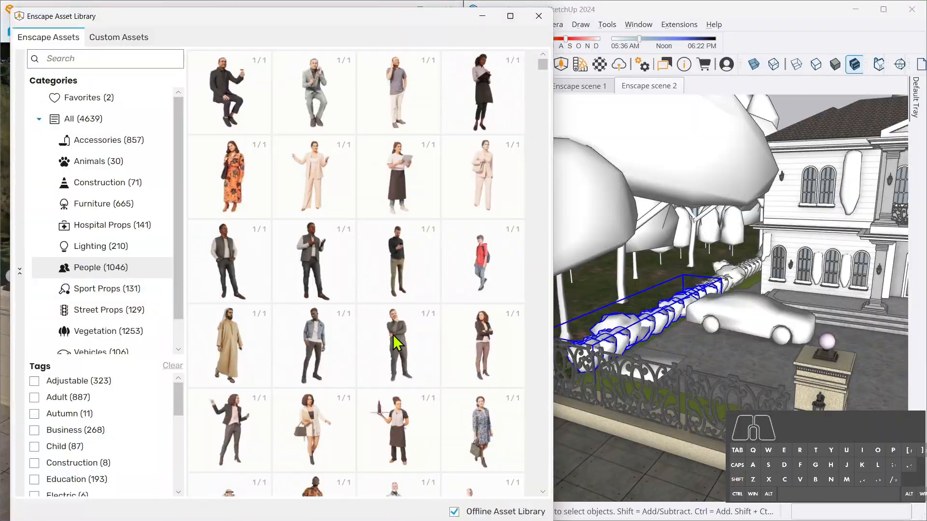
# Place the standing man in a dark suit from the People assets on the porch and move him about 351 cm to the entrance.
pyautogui.click(404, 366)
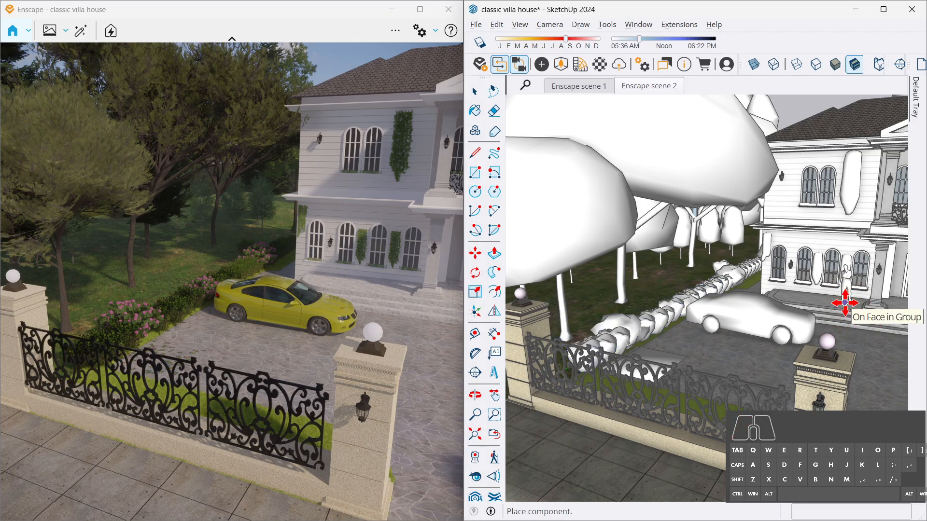
pyautogui.click(858, 351)
pyautogui.click(585, 91)
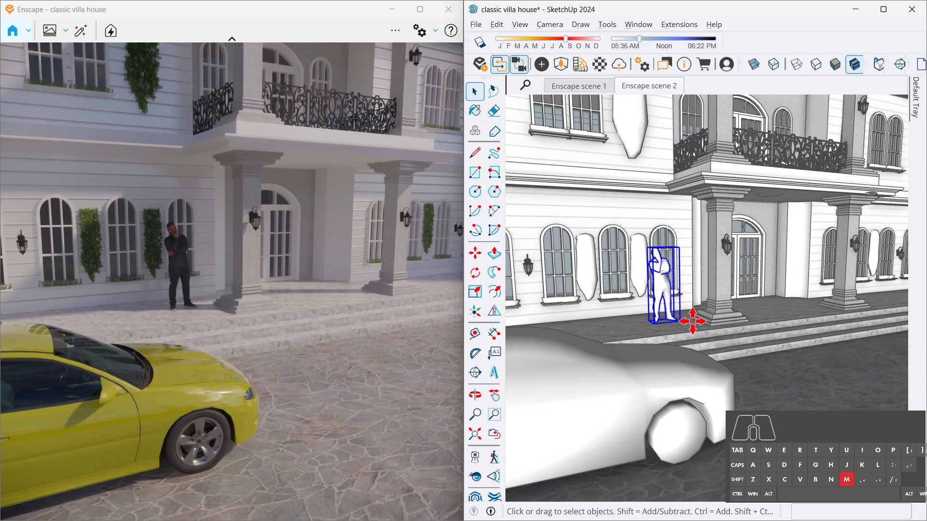
pyautogui.click(681, 322)
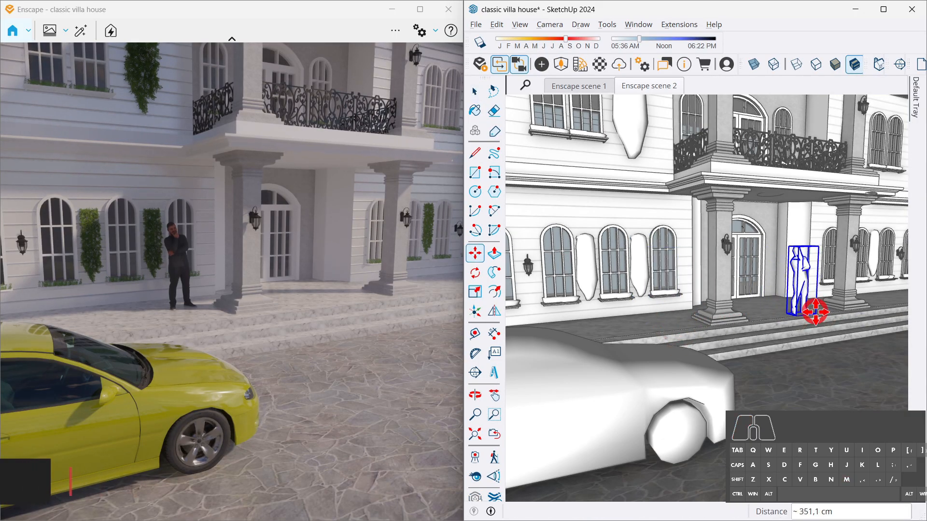
pyautogui.click(815, 312)
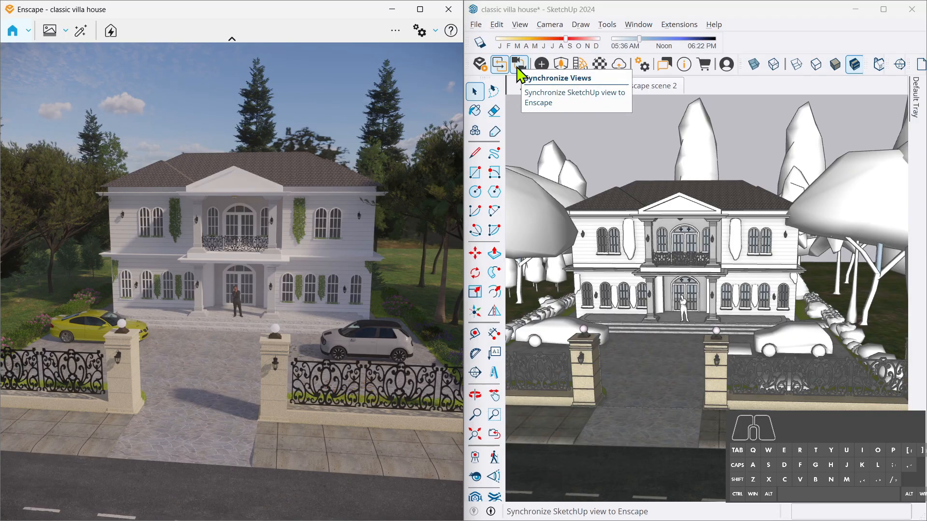
# Turn off the view synchronization and maximize the Enscape window.
pyautogui.click(518, 67)
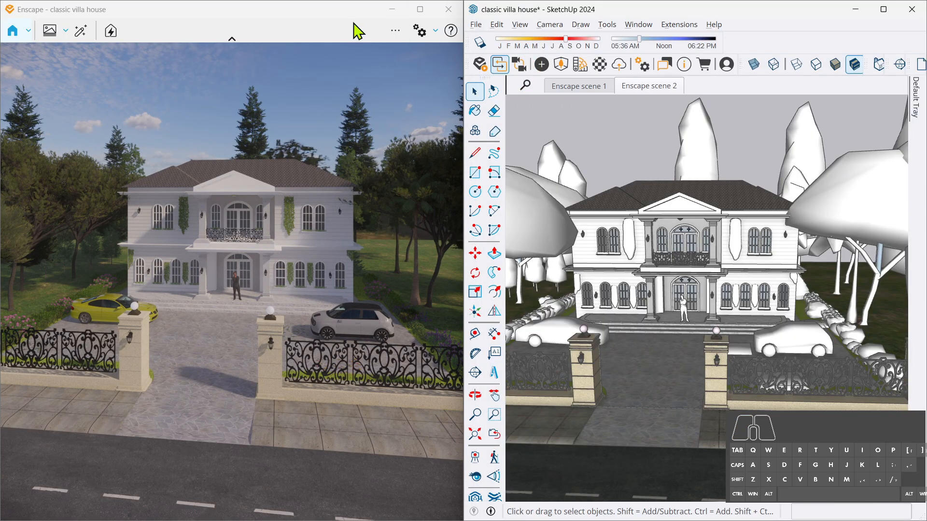
pyautogui.click(420, 10)
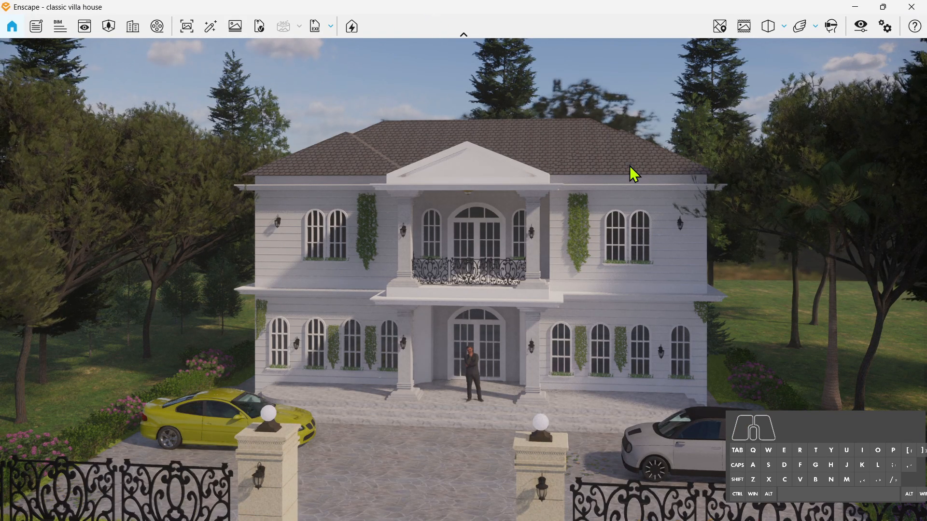
# Open the visual settings, reset Custom Preset to its default values and collapse the preset list.
pyautogui.click(862, 28)
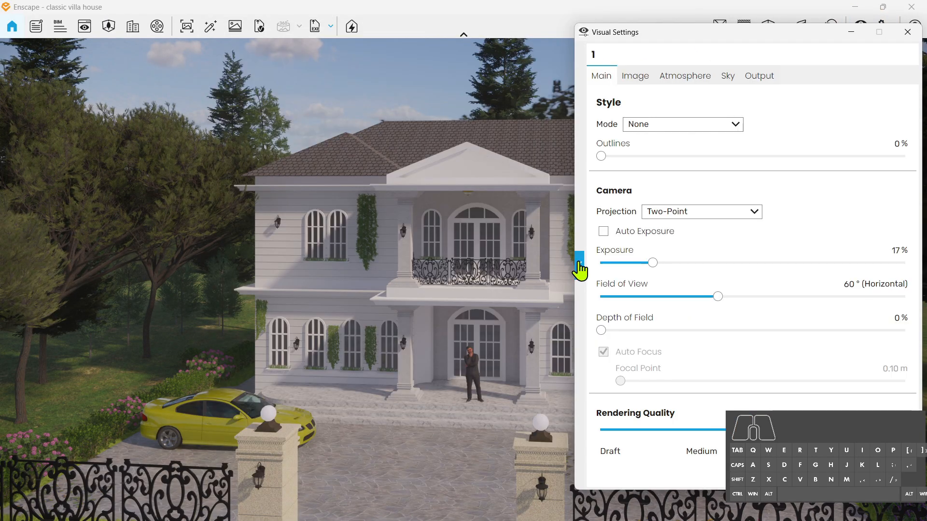
pyautogui.click(579, 263)
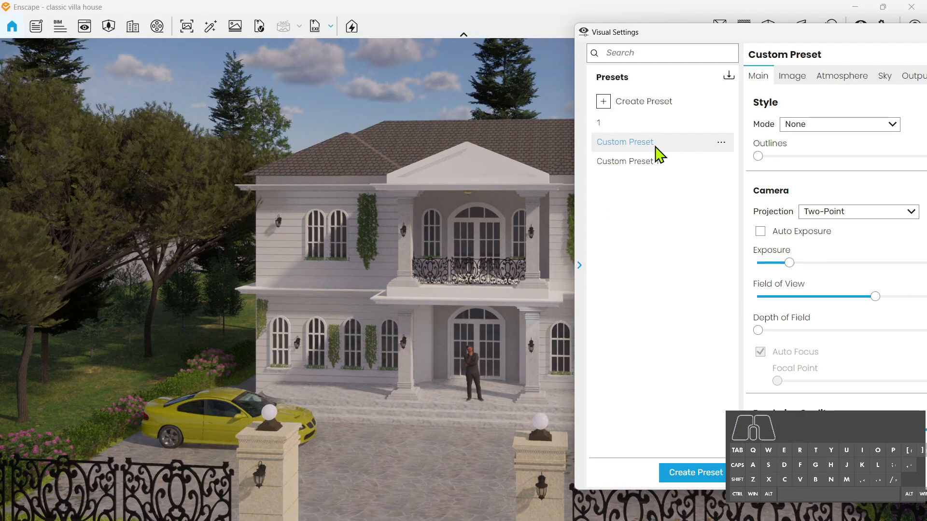
pyautogui.click(721, 144)
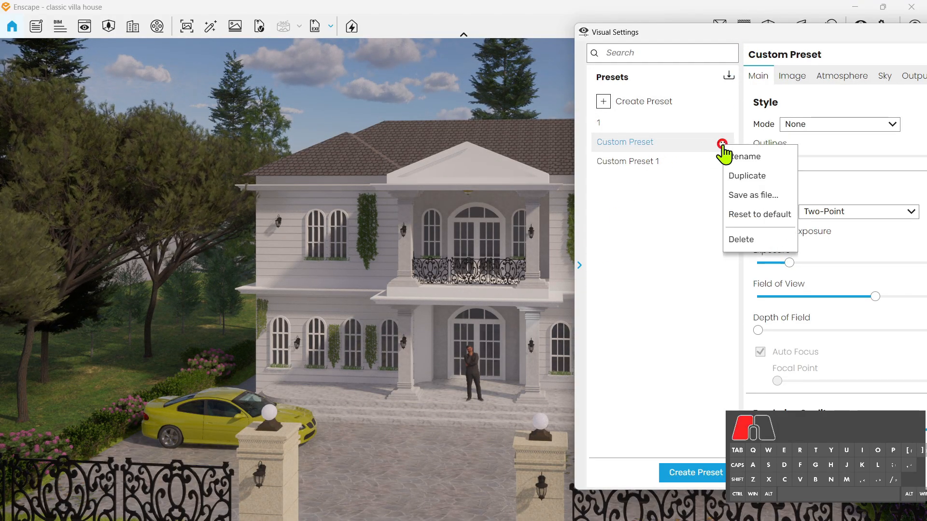
pyautogui.click(779, 215)
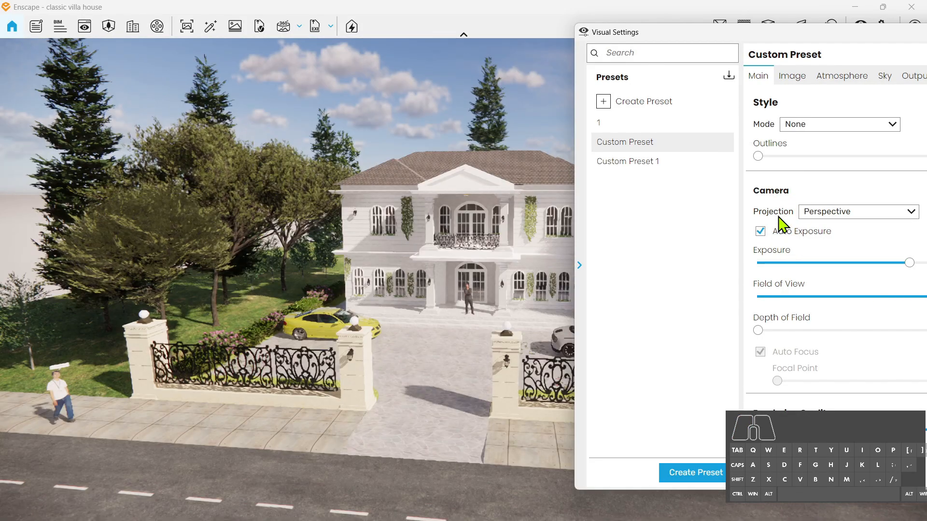
pyautogui.moveTo(804, 34); pyautogui.dragTo(644, 59)
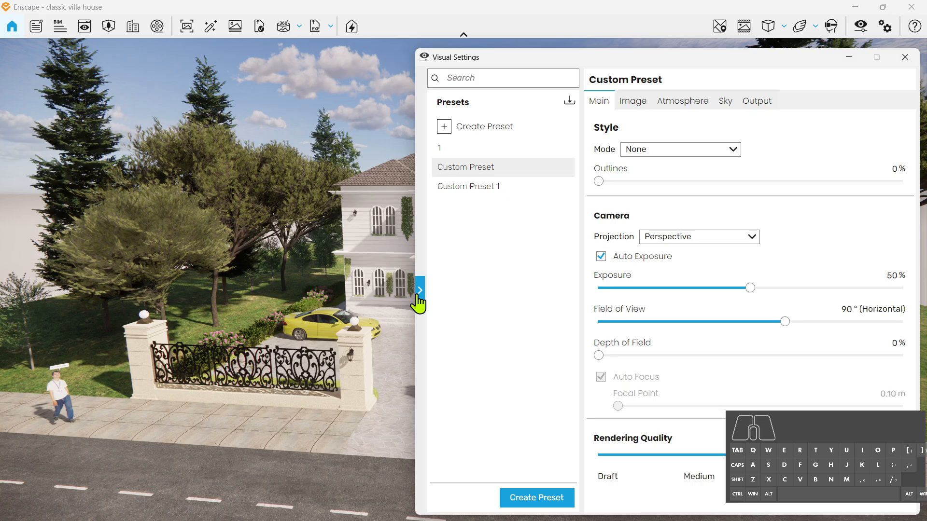
pyautogui.click(419, 290)
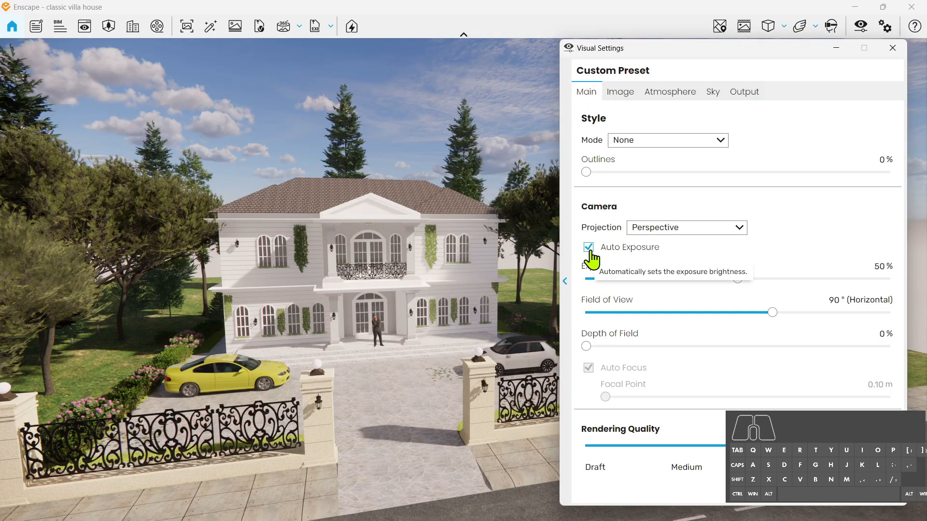
# Disable Auto Exposure and set the camera's exposure to 15% and its horizontal field of view to 60°.
pyautogui.click(589, 247)
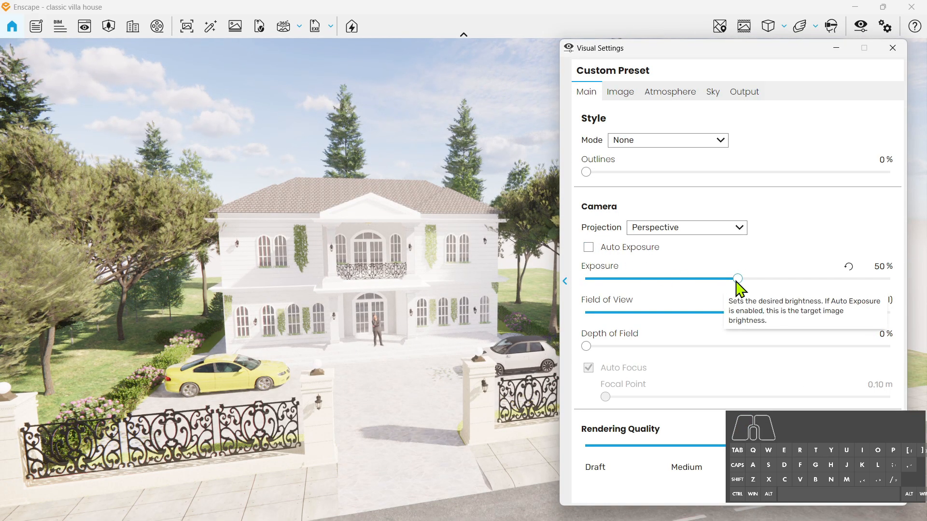
pyautogui.moveTo(737, 279); pyautogui.dragTo(632, 280)
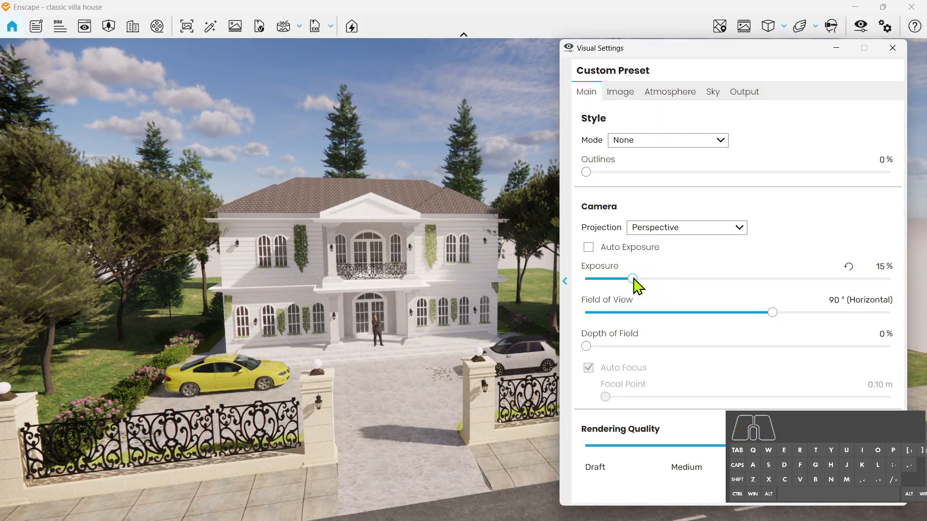
pyautogui.moveTo(772, 312); pyautogui.dragTo(703, 314)
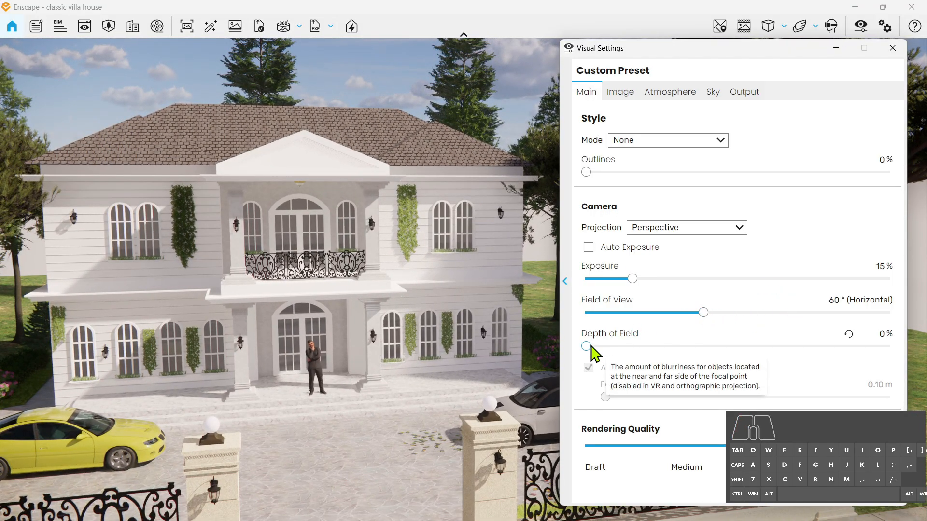
# Try out the depth of field, return it to 0%, and reposition the visual settings window to reveal the rendering quality scale.
pyautogui.moveTo(593, 347); pyautogui.dragTo(542, 343)
pyautogui.press('s')
pyautogui.moveTo(695, 52); pyautogui.dragTo(537, 46)
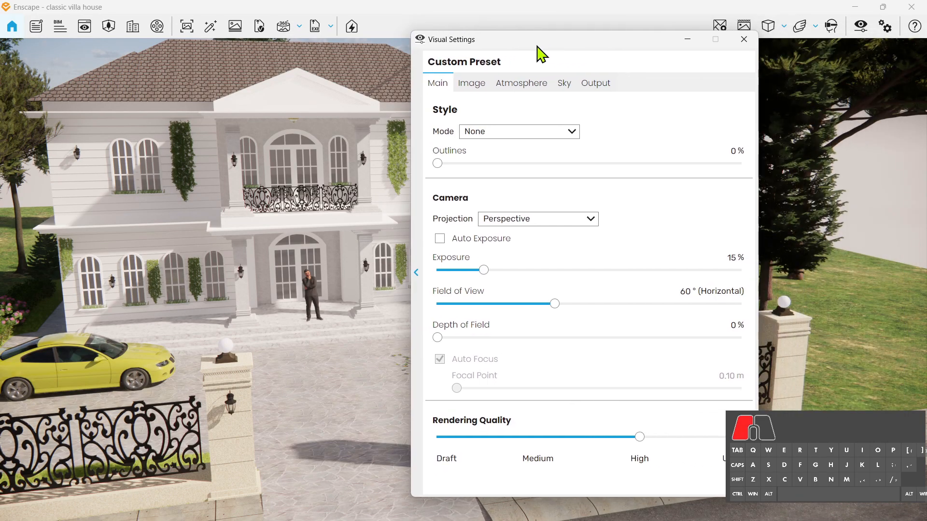
pyautogui.moveTo(604, 44); pyautogui.dragTo(560, 42)
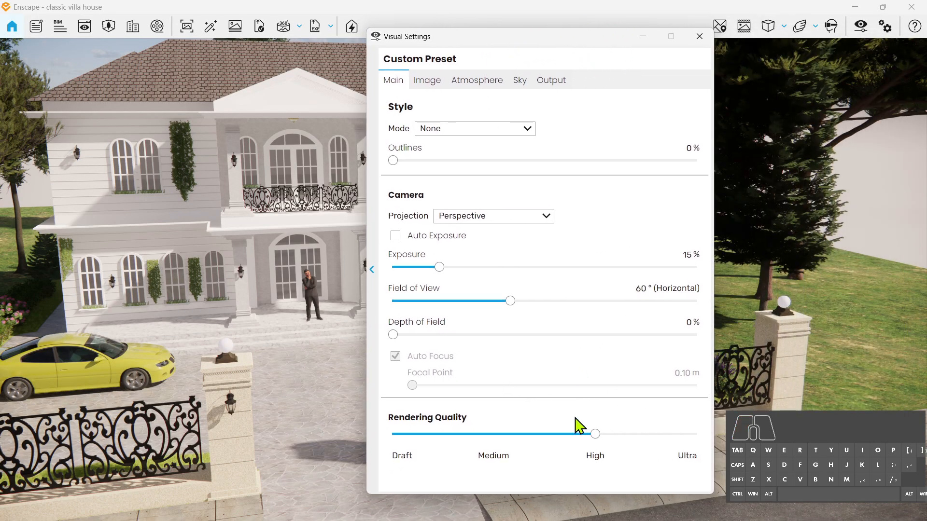
# Set the image corrections of Custom Preset to -58% highlights and -100% shadows.
pyautogui.click(434, 83)
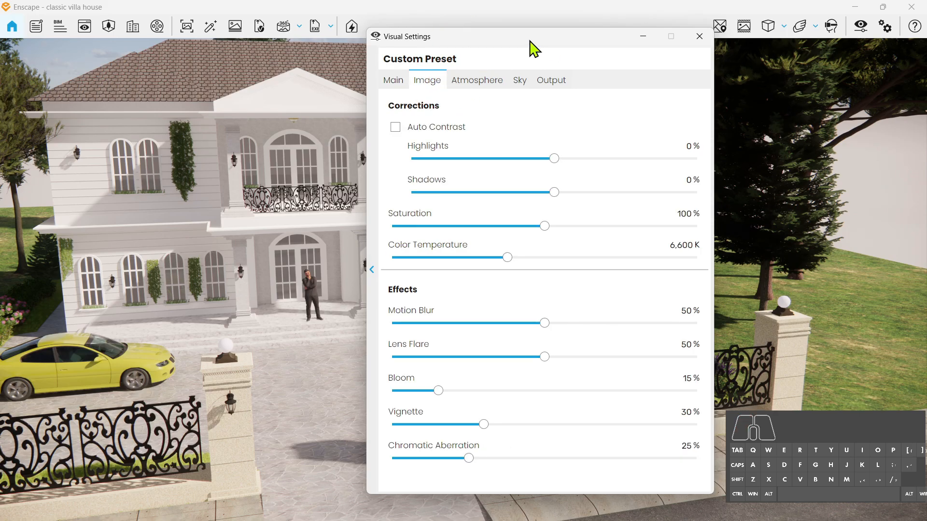
pyautogui.moveTo(530, 42); pyautogui.dragTo(646, 41)
pyautogui.moveTo(669, 155); pyautogui.dragTo(678, 160)
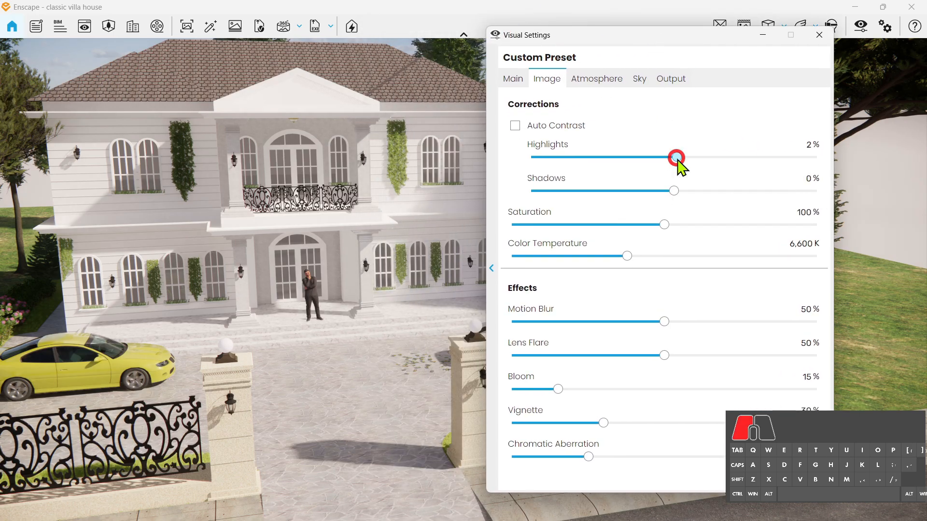
pyautogui.moveTo(609, 163)
pyautogui.mouseDown()
pyautogui.moveTo(545, 166)
pyautogui.moveTo(617, 169)
pyautogui.mouseUp()
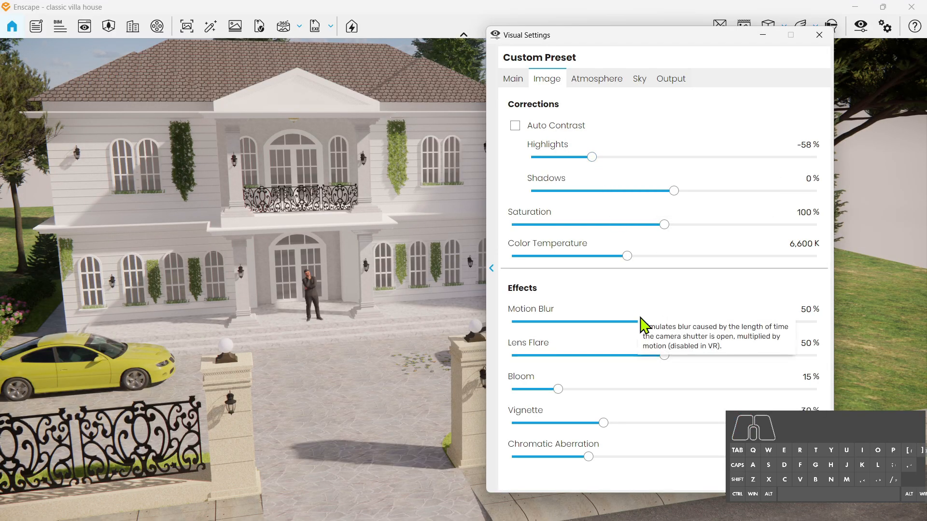
pyautogui.moveTo(678, 192); pyautogui.dragTo(477, 193)
pyautogui.moveTo(265, 231); pyautogui.dragTo(322, 236)
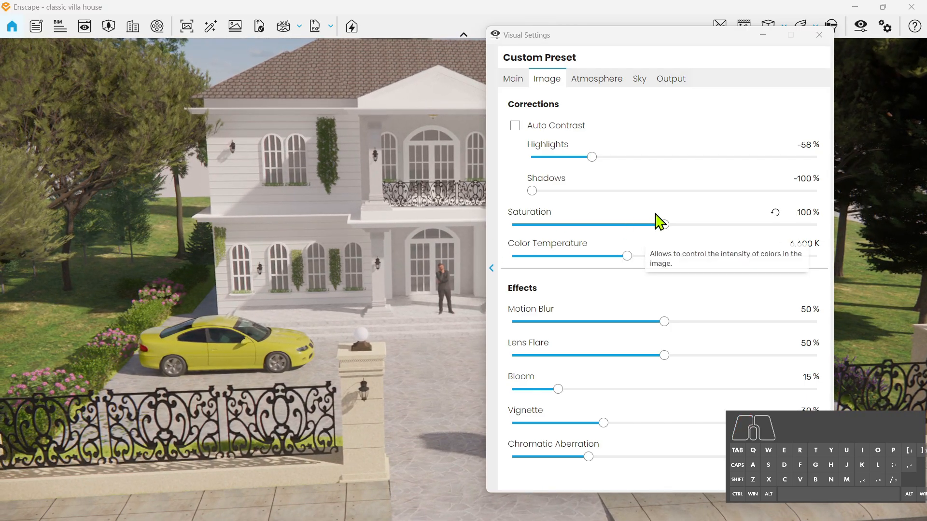
# Set the image's color temperature to 7,347 K and its lens flare to 0%.
pyautogui.moveTo(627, 256); pyautogui.dragTo(663, 257)
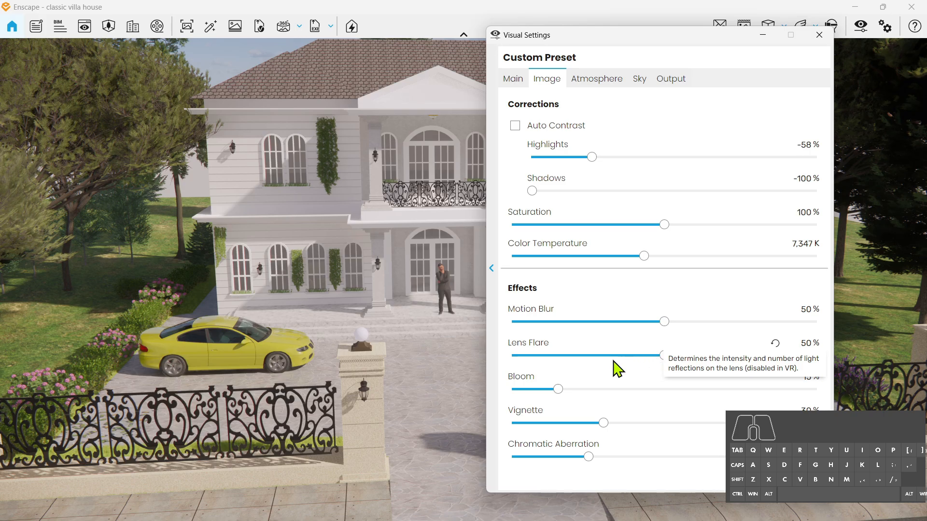
pyautogui.moveTo(671, 354); pyautogui.dragTo(497, 358)
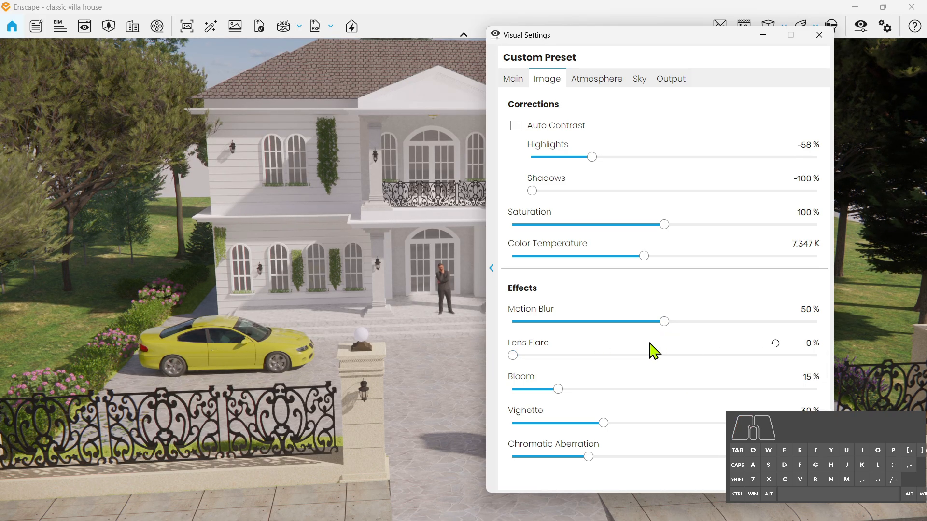
# Reset the lens flare to its default, return it to 0%, and lower the chromatic aberration to its minimum.
pyautogui.click(776, 344)
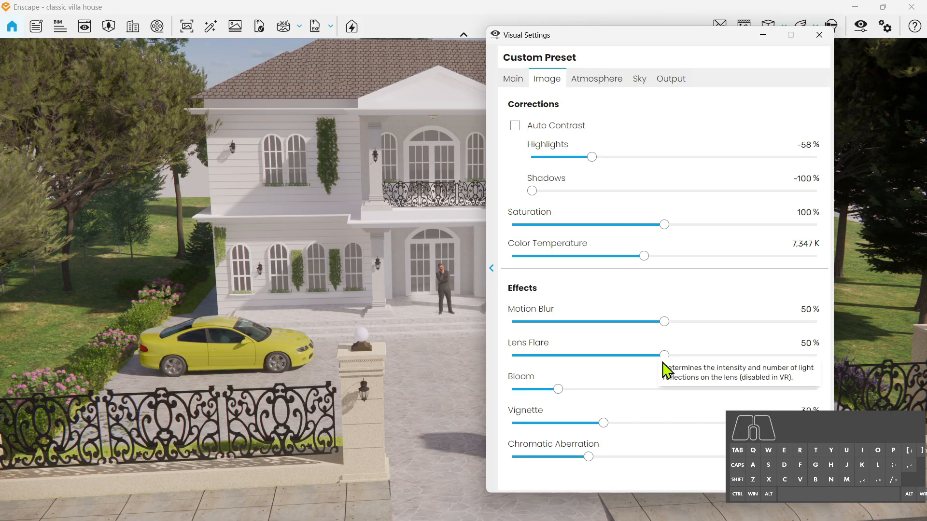
pyautogui.moveTo(664, 357); pyautogui.dragTo(481, 369)
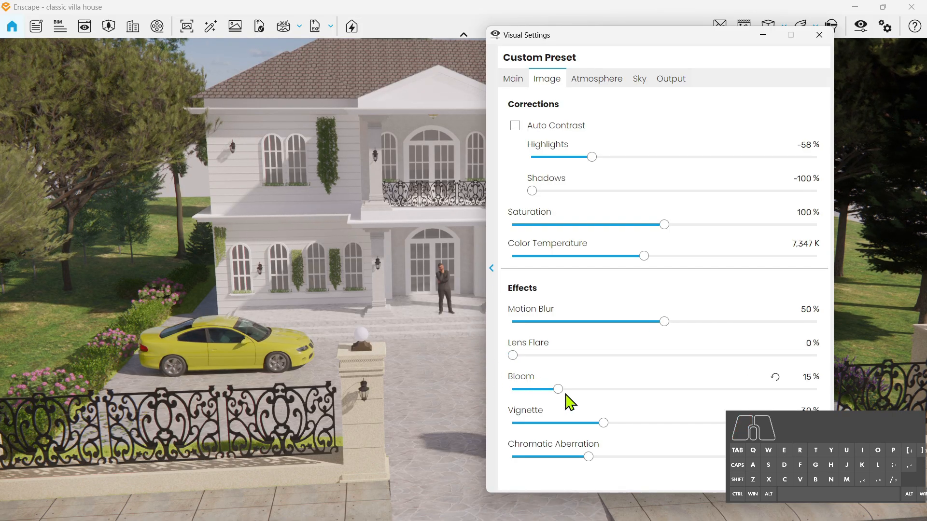
pyautogui.moveTo(588, 457); pyautogui.dragTo(418, 475)
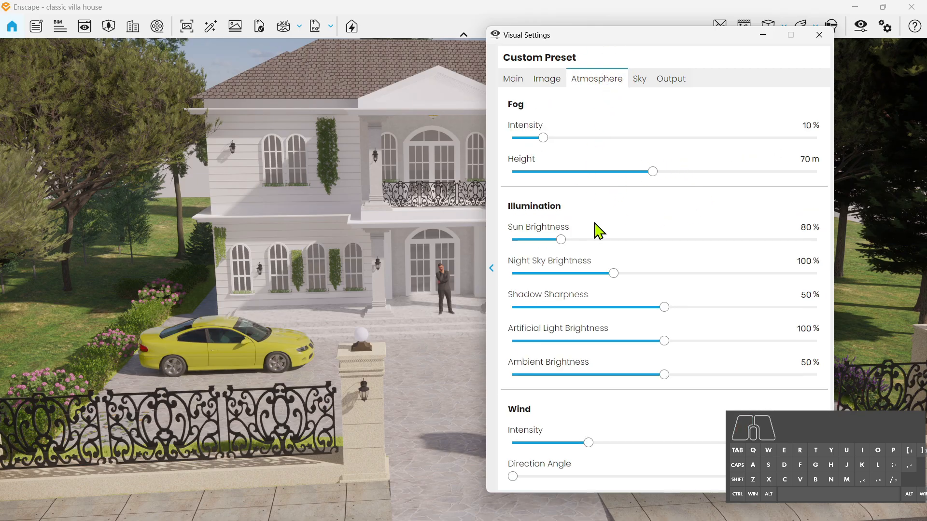
# Lower the sun brightness to 28% and raise the camera exposure to 20%.
pyautogui.moveTo(562, 241); pyautogui.dragTo(531, 247)
pyautogui.moveTo(347, 271); pyautogui.dragTo(481, 230)
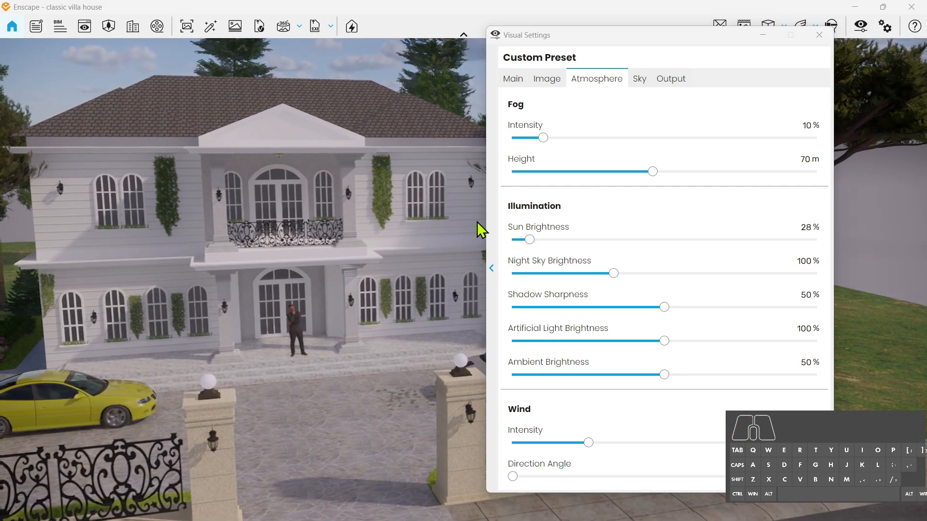
pyautogui.click(514, 80)
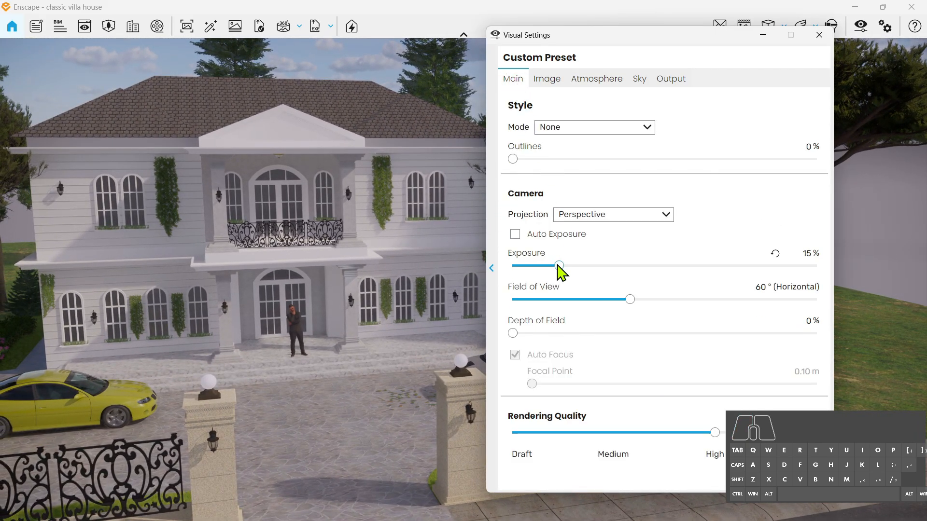
pyautogui.moveTo(558, 265); pyautogui.dragTo(575, 266)
pyautogui.press('s')
pyautogui.moveTo(380, 318); pyautogui.dragTo(521, 212)
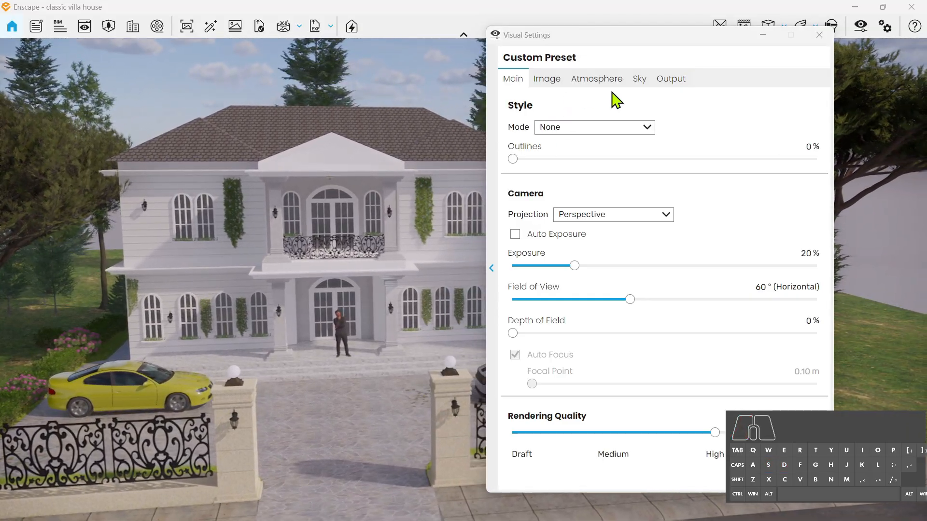
# Set the atmosphere's shadow sharpness to 0% and the artificial light brightness to 133%.
pyautogui.click(612, 80)
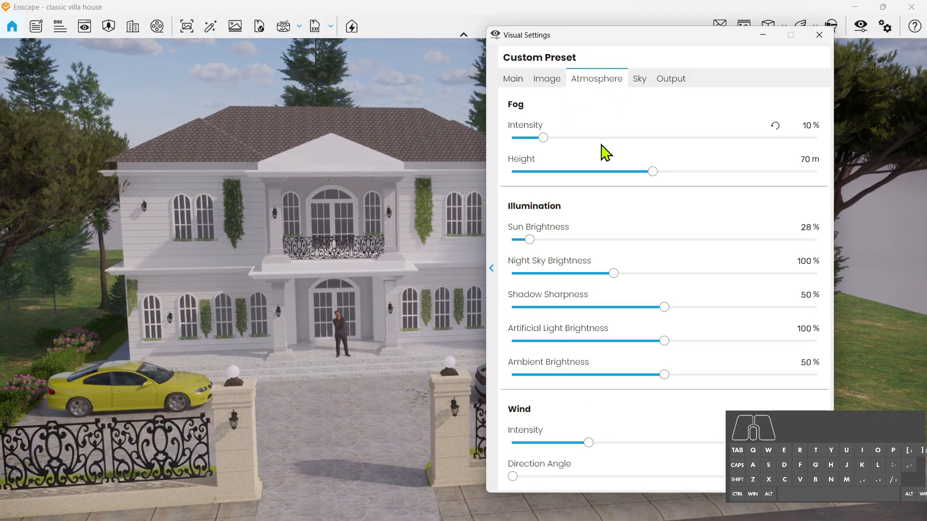
pyautogui.moveTo(650, 286)
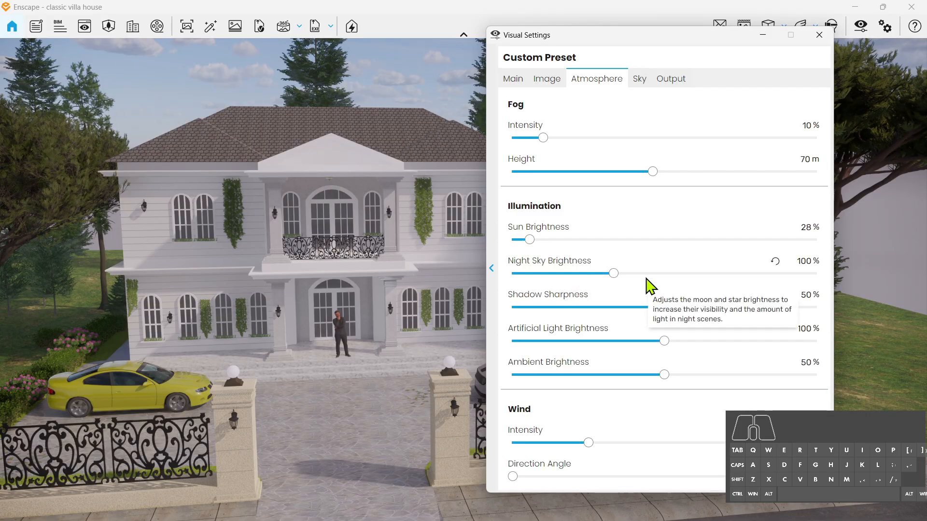
pyautogui.moveTo(401, 323)
pyautogui.mouseDown()
pyautogui.moveTo(543, 321)
pyautogui.moveTo(401, 324)
pyautogui.mouseUp()
pyautogui.press('s')
pyautogui.press('a')
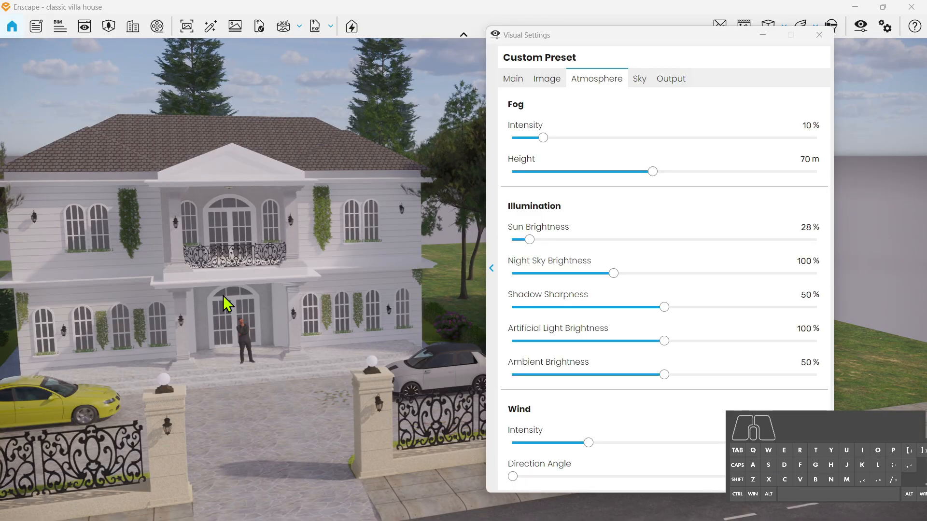
pyautogui.click(662, 306)
pyautogui.moveTo(652, 307); pyautogui.dragTo(326, 304)
pyautogui.press('w')
pyautogui.press('d')
pyautogui.moveTo(668, 346); pyautogui.dragTo(721, 363)
pyautogui.click(340, 310)
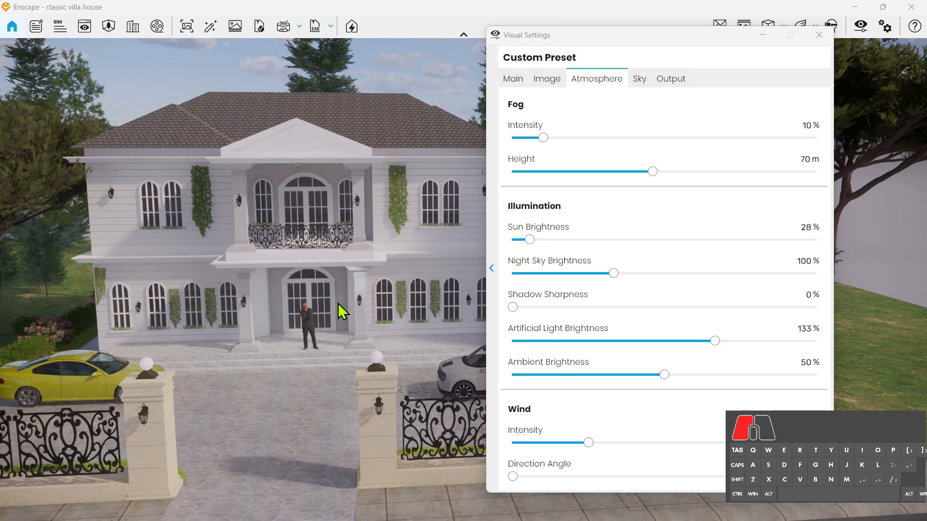
pyautogui.press('w')
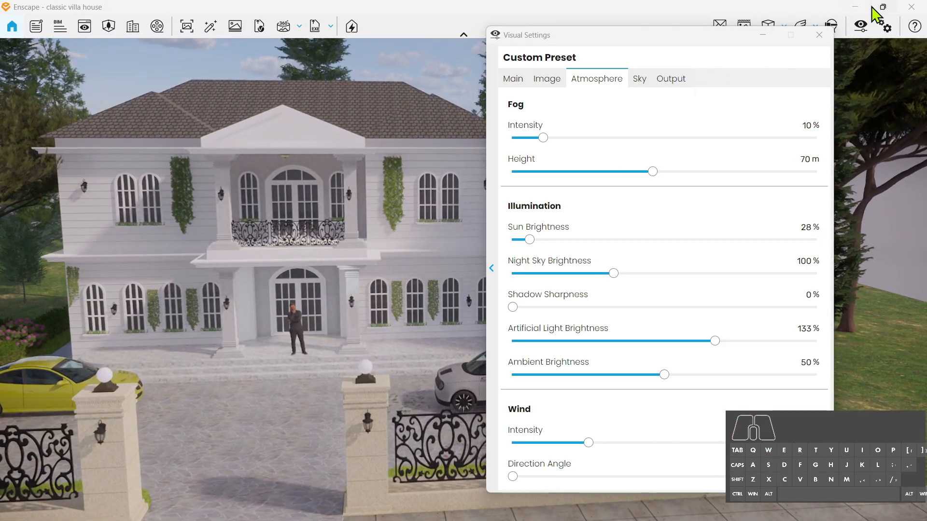
# Restore the Enscape render to half the screen beside SketchUp and move the Visual Settings window off the model.
pyautogui.moveTo(882, 6)
pyautogui.click(806, 41)
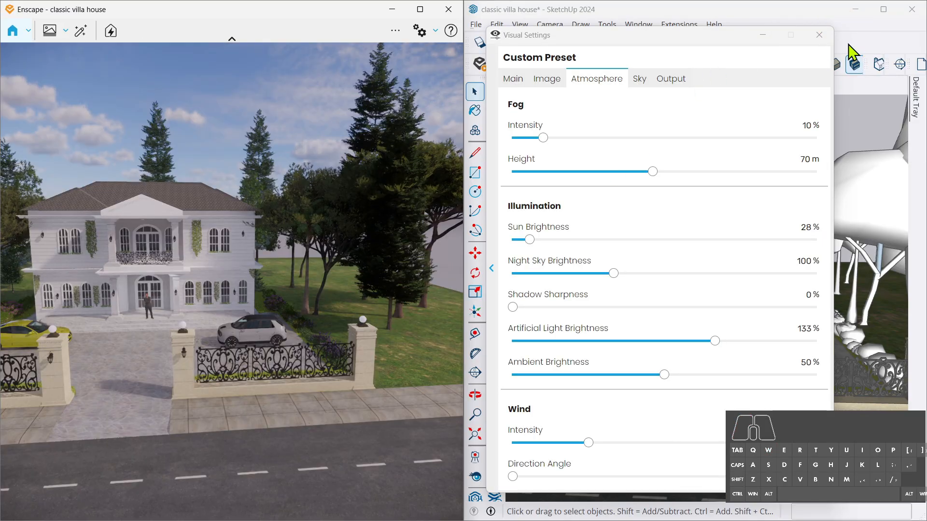
pyautogui.moveTo(714, 42); pyautogui.dragTo(304, 56)
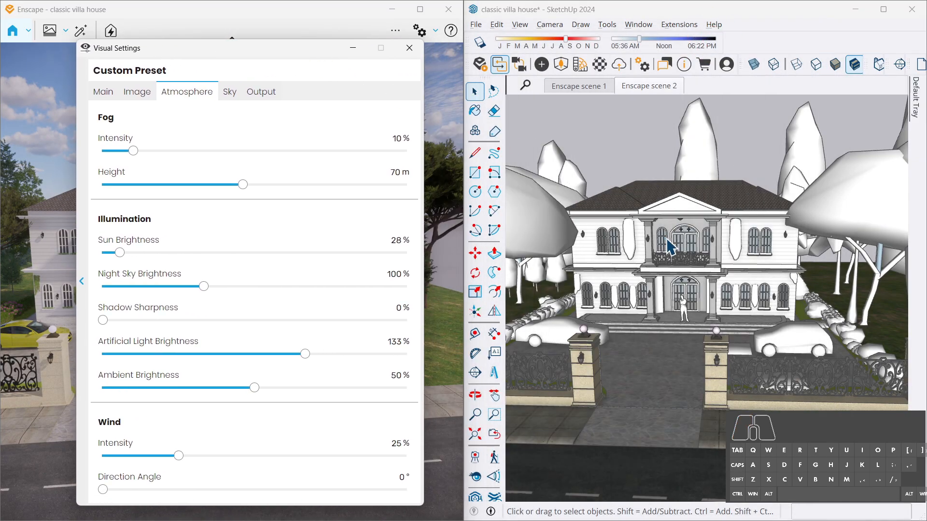
pyautogui.scroll(5, 696, 299)
pyautogui.moveTo(695, 325)
pyautogui.mouseDown(button='middle')
pyautogui.moveTo(620, 248)
pyautogui.moveTo(641, 265)
pyautogui.mouseUp(button='middle')
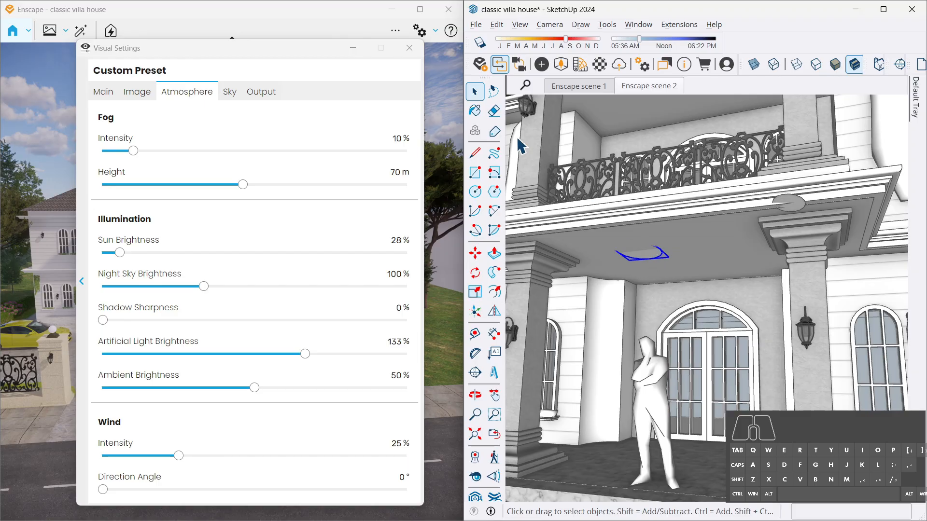
pyautogui.moveTo(319, 58)
pyautogui.mouseDown()
pyautogui.moveTo(911, 114)
pyautogui.moveTo(827, 66)
pyautogui.moveTo(792, 58)
pyautogui.moveTo(248, 29)
pyautogui.moveTo(293, 68)
pyautogui.mouseUp()
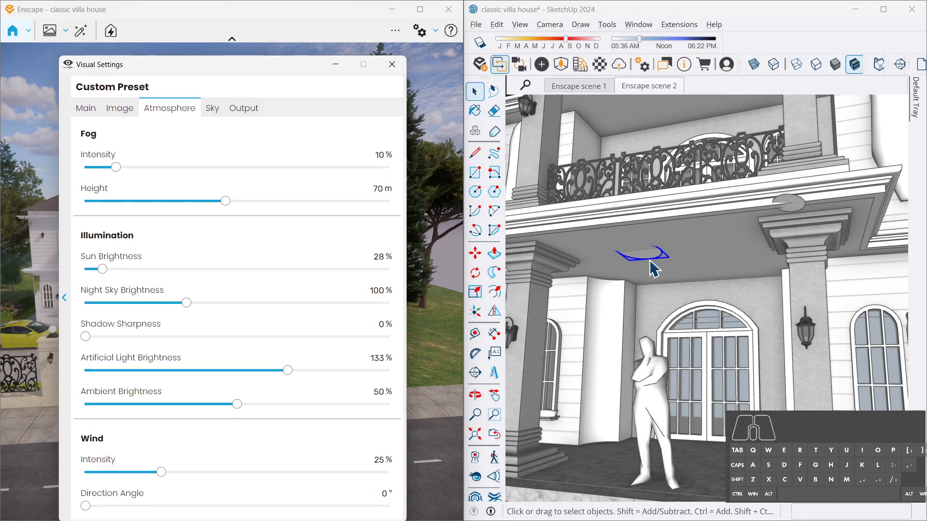
# Close the visual settings and place an Enscape spherical light on the porch ceiling above the entrance in SketchUp.
pyautogui.click(541, 65)
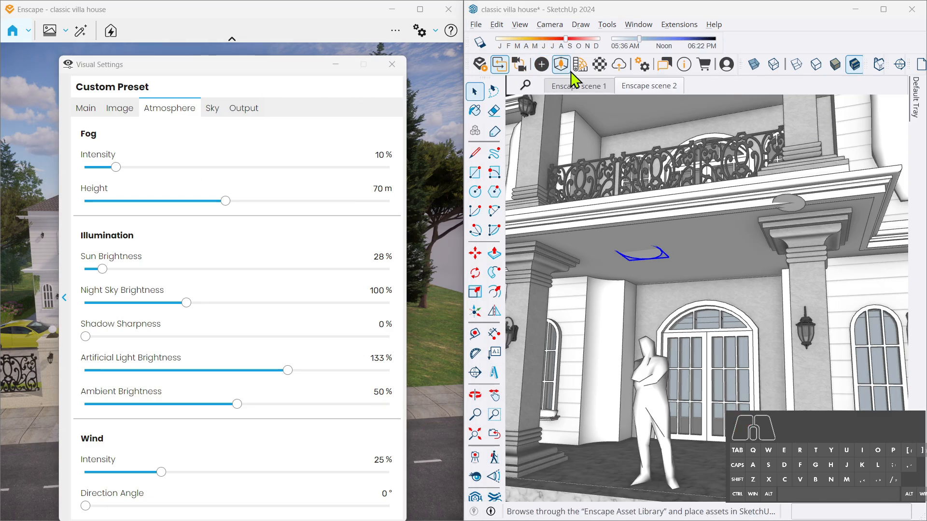
pyautogui.moveTo(643, 100); pyautogui.dragTo(305, 117)
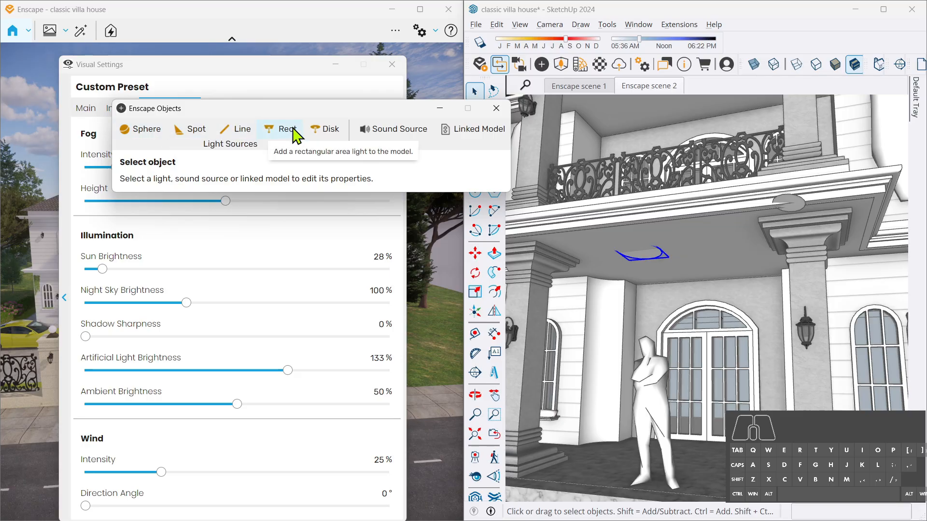
pyautogui.click(141, 132)
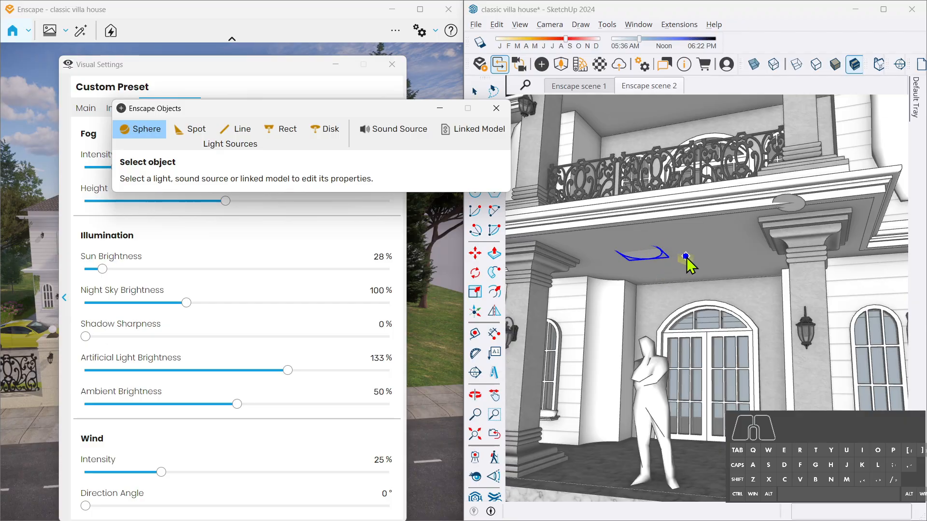
pyautogui.click(392, 65)
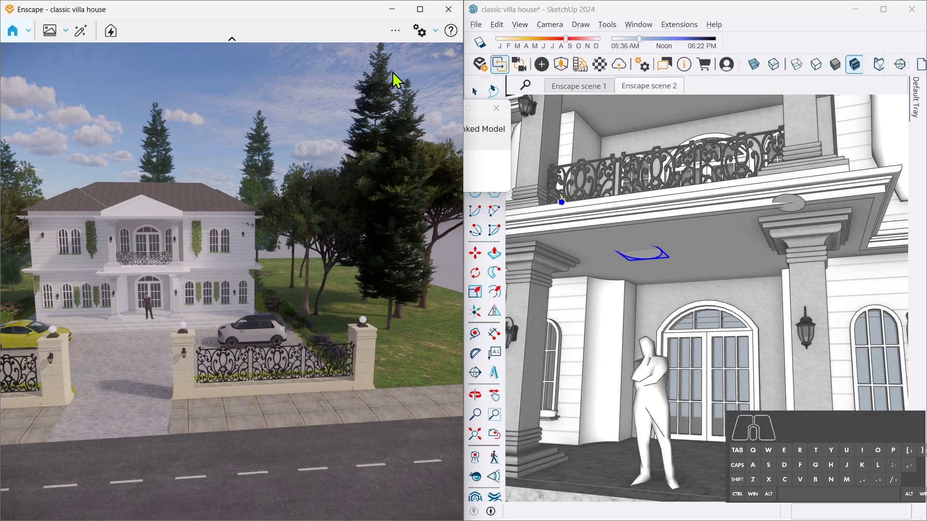
pyautogui.click(500, 186)
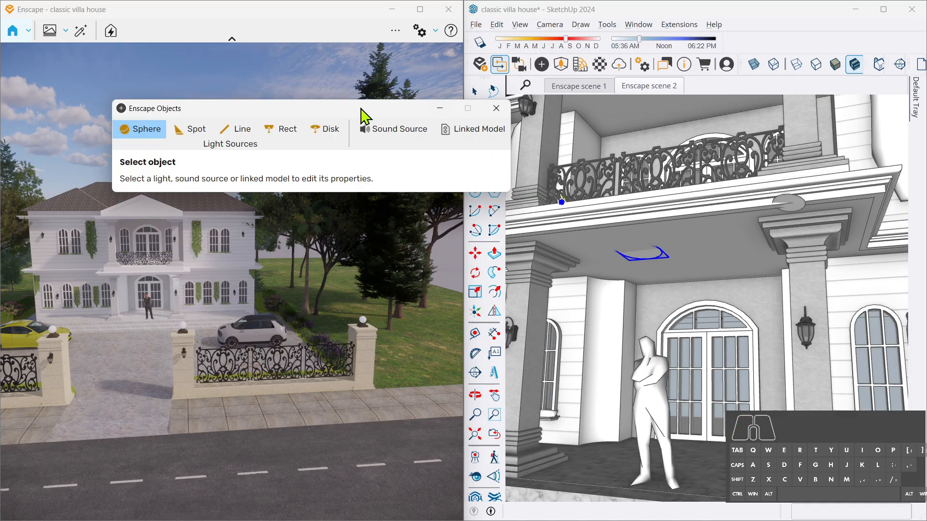
pyautogui.moveTo(363, 109)
pyautogui.mouseDown()
pyautogui.moveTo(609, 64)
pyautogui.moveTo(711, 61)
pyautogui.mouseUp()
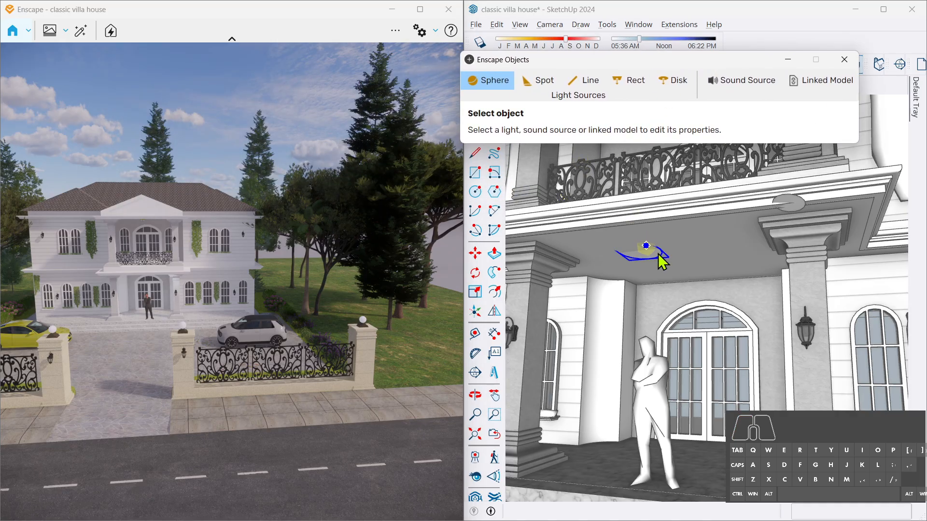
pyautogui.click(686, 248)
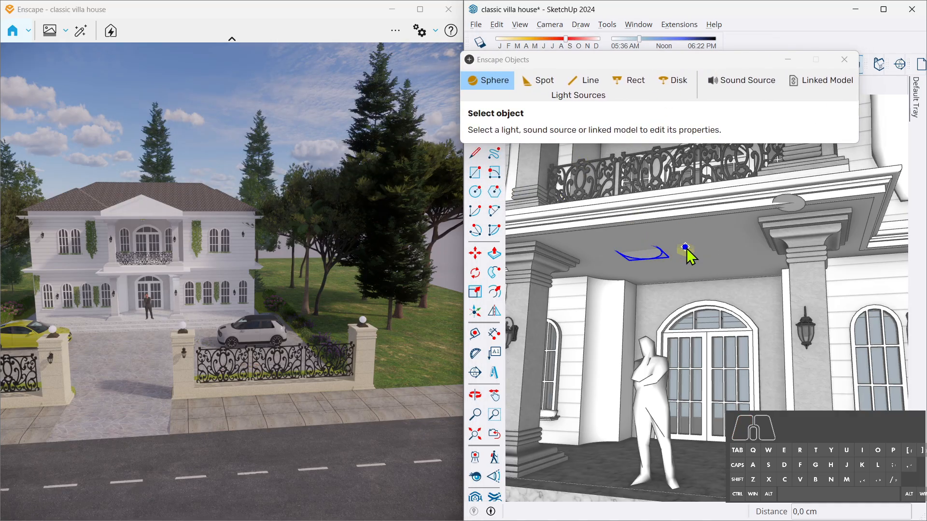
pyautogui.click(686, 247)
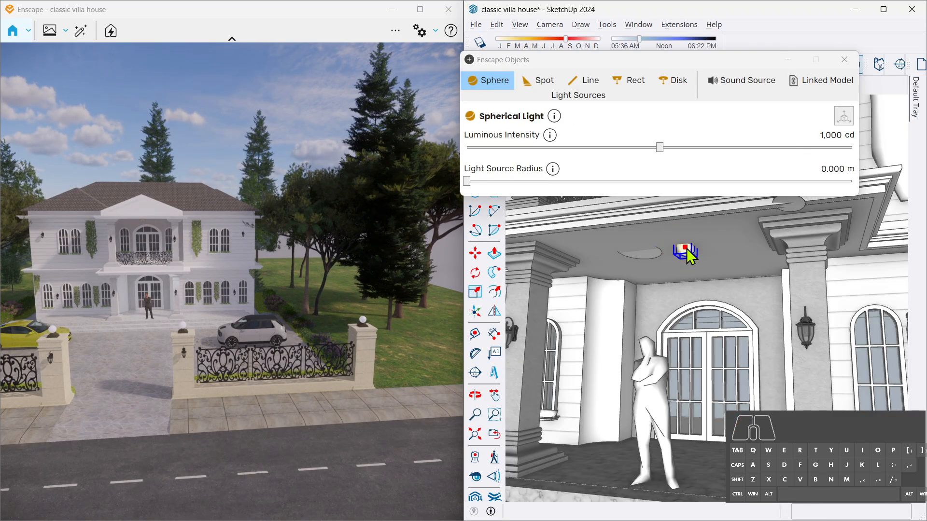
# Raise the spherical light's luminous intensity to 59,185 cd and synchronize the SketchUp view to Enscape.
pyautogui.moveTo(660, 148); pyautogui.dragTo(774, 155)
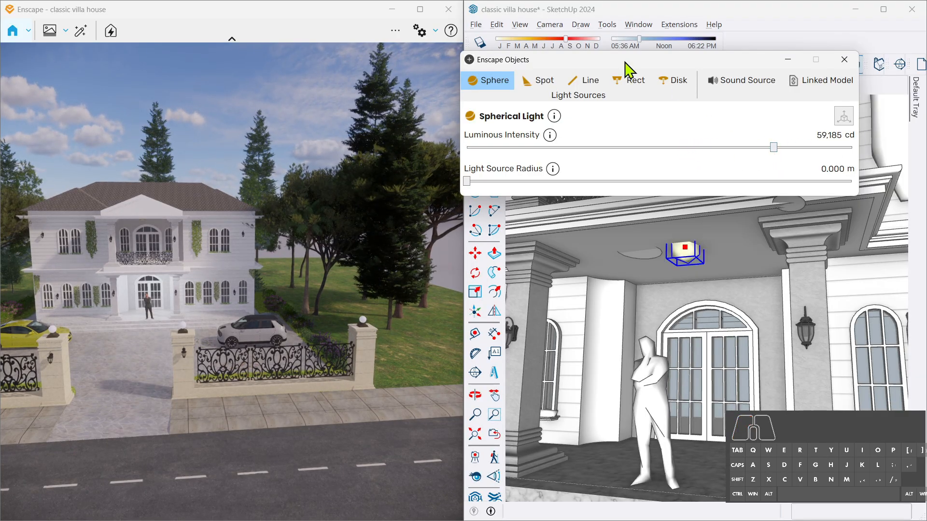
pyautogui.moveTo(629, 63); pyautogui.dragTo(718, 137)
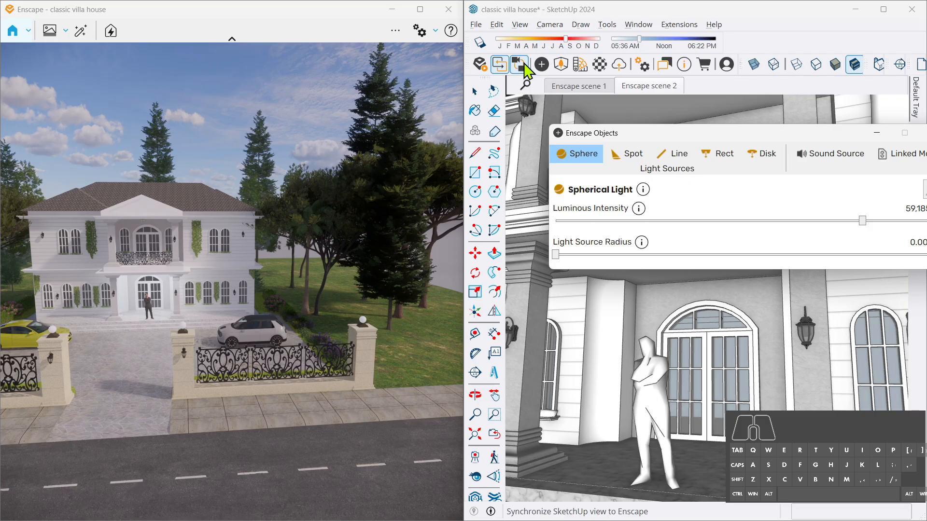
pyautogui.click(524, 66)
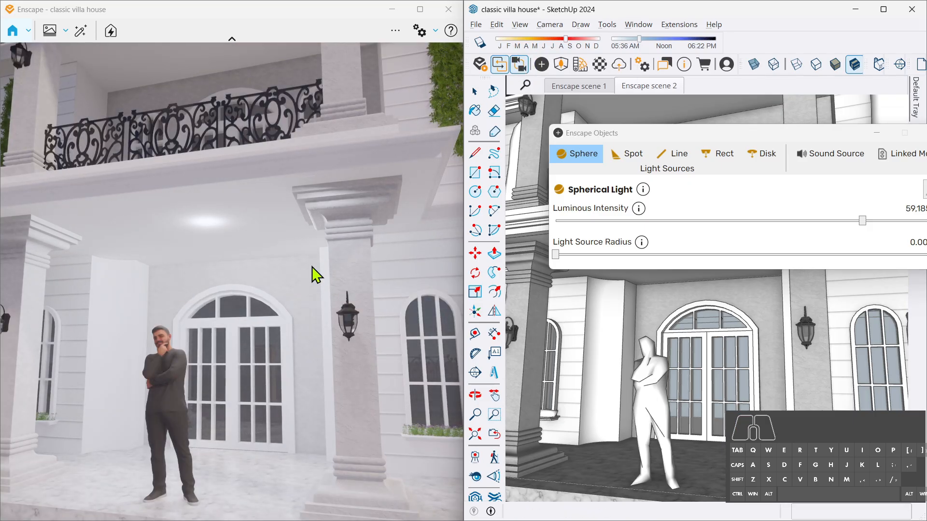
pyautogui.press('s')
pyautogui.moveTo(313, 266)
pyautogui.mouseDown()
pyautogui.moveTo(313, 287)
pyautogui.moveTo(308, 276)
pyautogui.mouseUp()
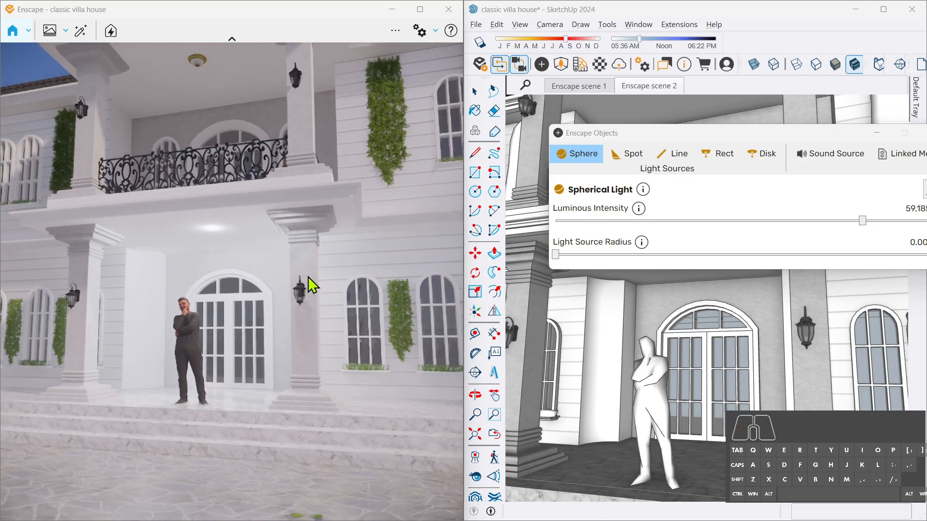
# Reduce the spherical light's luminous intensity to 46,460 cd and move the Enscape Objects window clear of the light.
pyautogui.moveTo(842, 141); pyautogui.dragTo(777, 116)
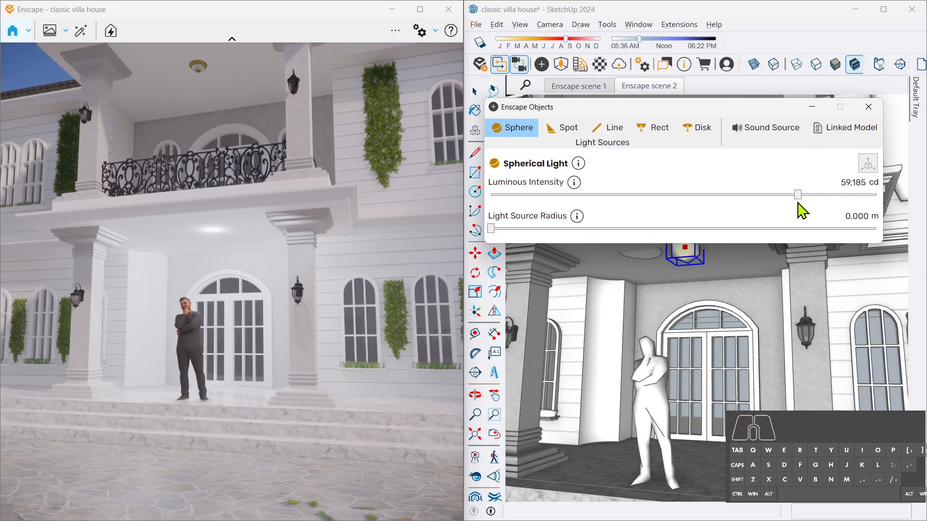
pyautogui.moveTo(797, 203)
pyautogui.mouseDown()
pyautogui.moveTo(658, 212)
pyautogui.moveTo(794, 199)
pyautogui.moveTo(797, 208)
pyautogui.mouseUp()
pyautogui.moveTo(794, 201); pyautogui.dragTo(792, 201)
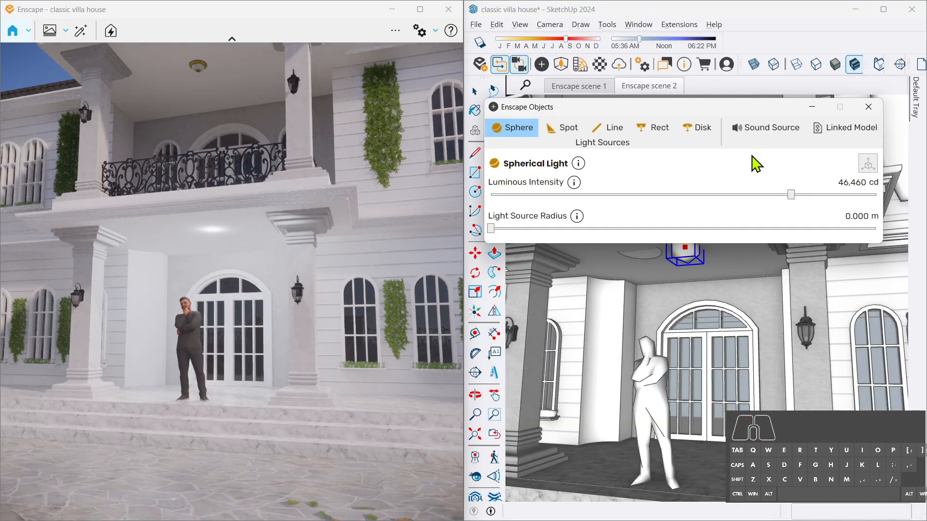
pyautogui.moveTo(732, 113); pyautogui.dragTo(749, 44)
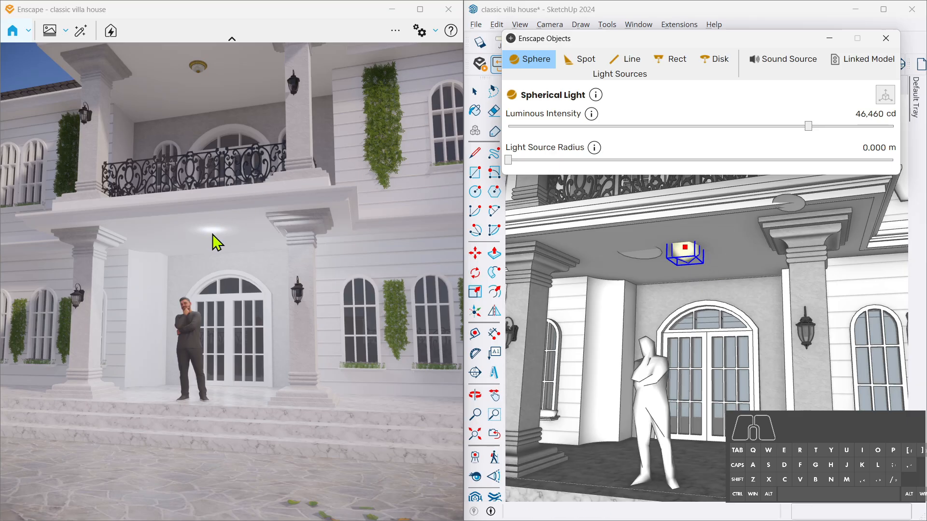
# Try moving the spherical light about 135 cm down in front of the entrance door, and return it to the porch ceiling.
pyautogui.click(686, 250)
pyautogui.press('m')
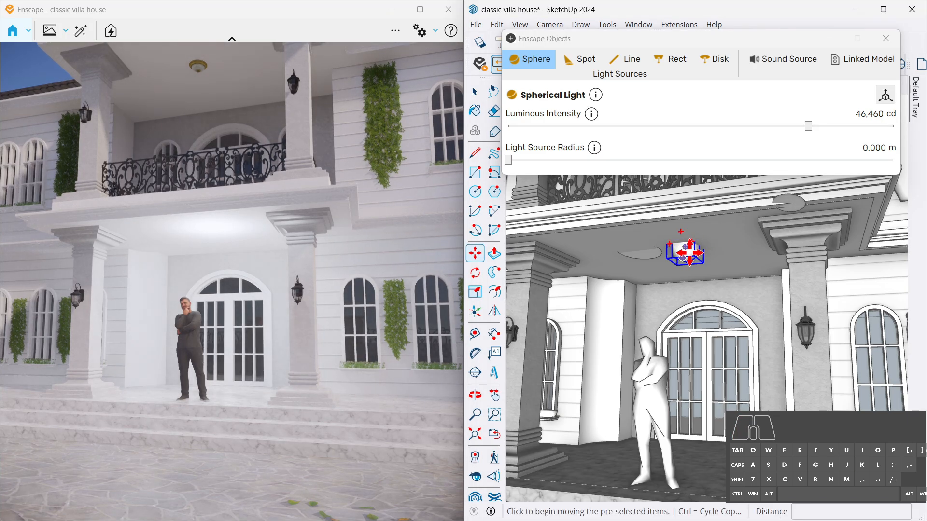
pyautogui.click(685, 250)
pyautogui.click(689, 273)
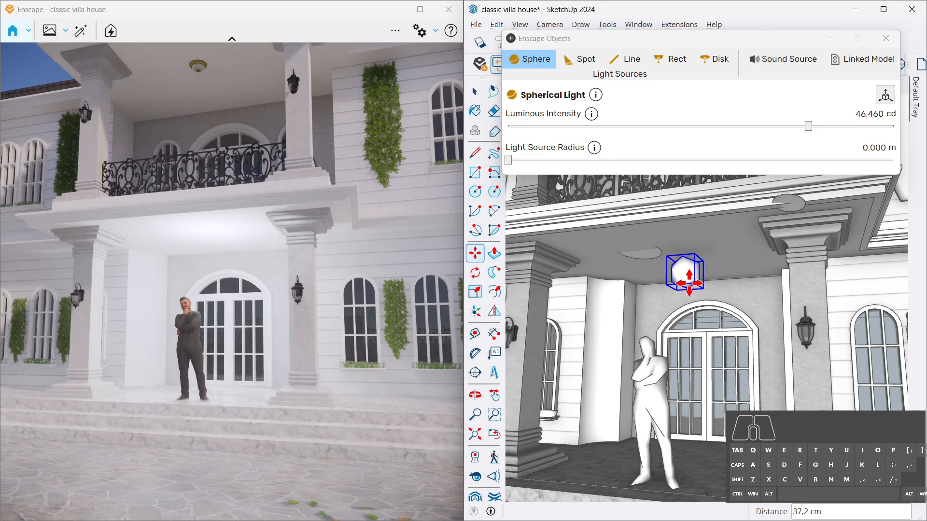
pyautogui.click(688, 284)
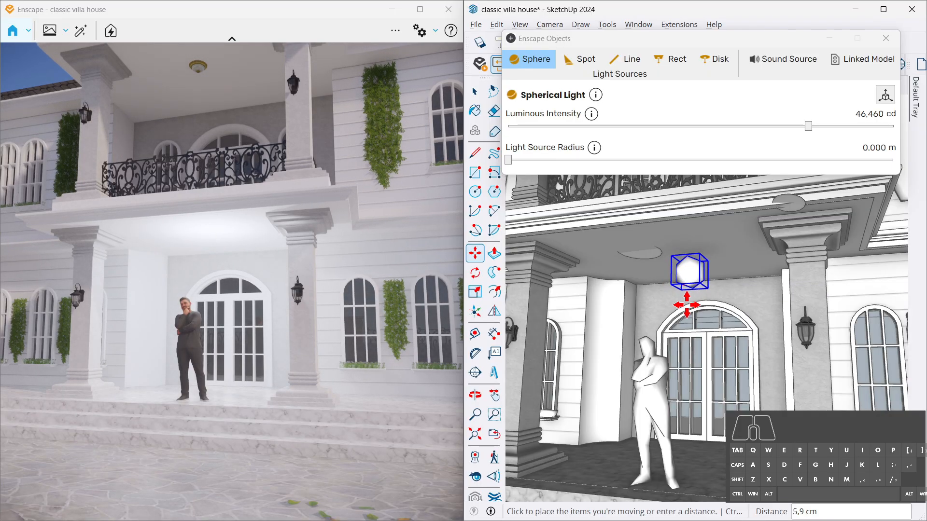
pyautogui.click(683, 344)
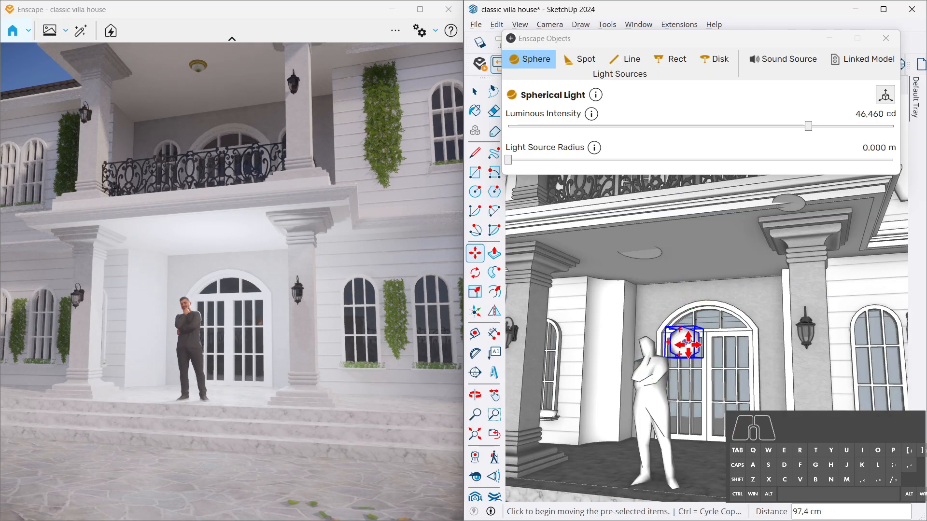
pyautogui.click(684, 343)
pyautogui.click(688, 240)
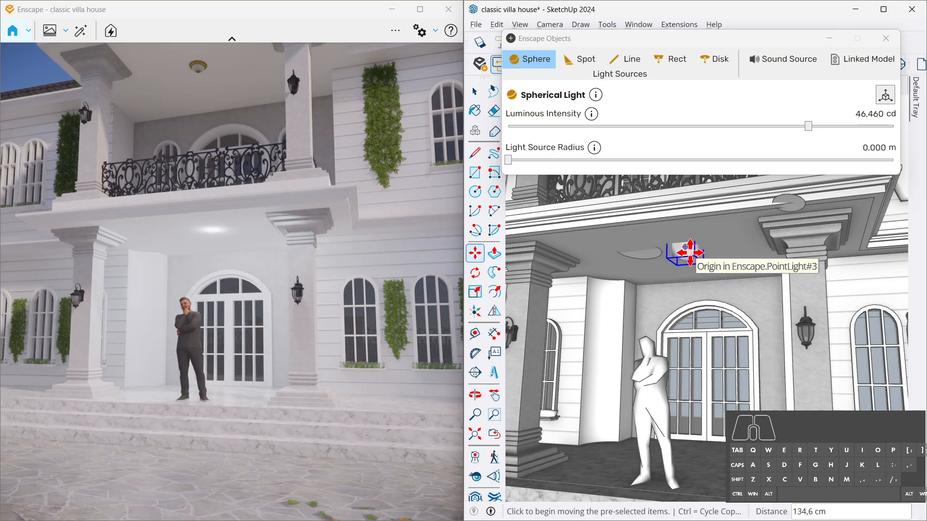
# Try moving the spherical light about 70 cm down in front of the entrance door, and return it to the porch ceiling.
pyautogui.click(689, 251)
pyautogui.click(702, 295)
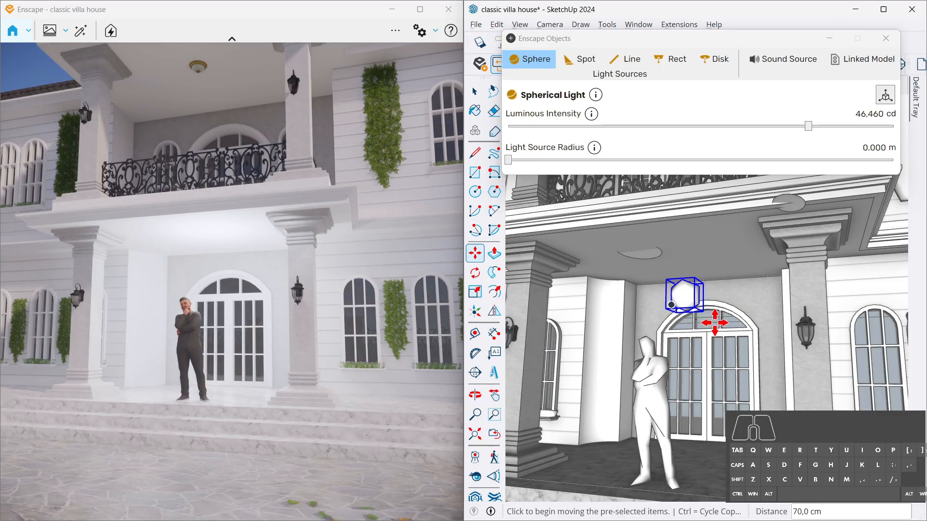
pyautogui.click(701, 295)
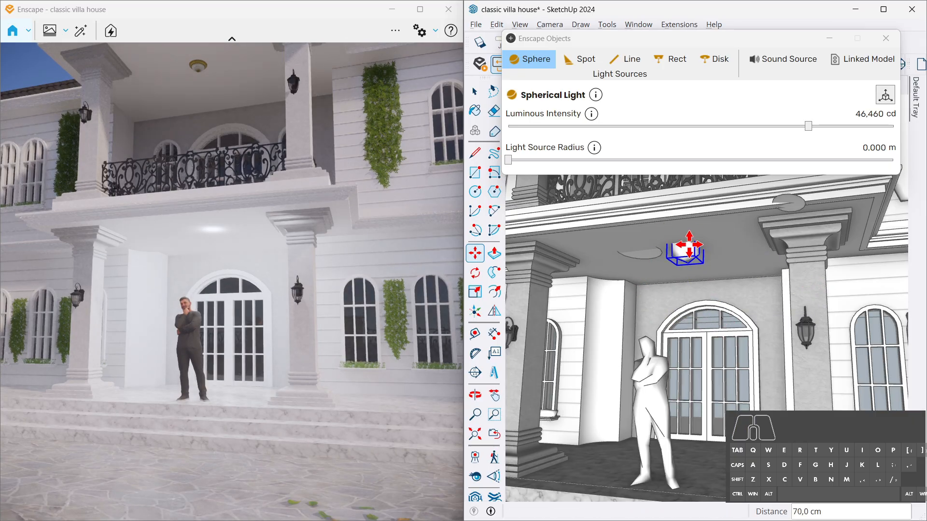
pyautogui.click(690, 249)
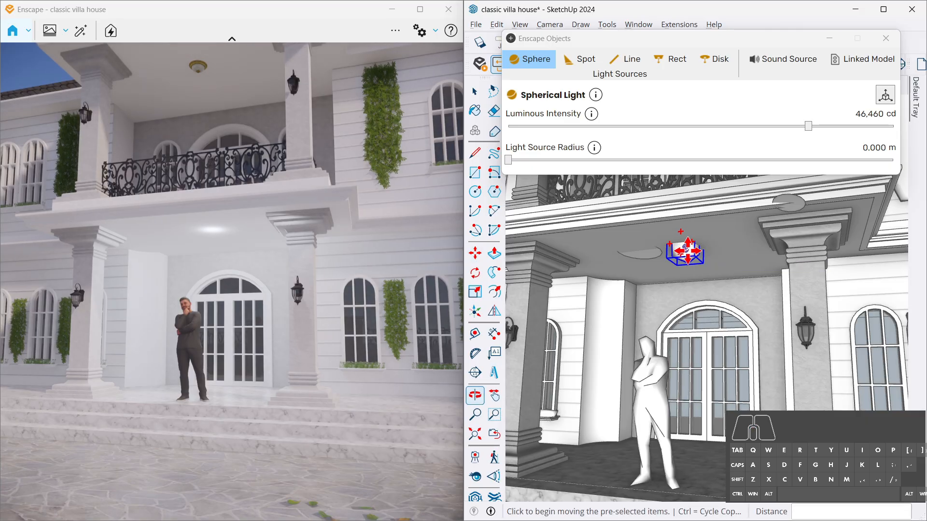
# Replace the spherical light with an Enscape spotlight on the porch ceiling aimed straight down at the floor, with 417,615 cd luminous intensity.
pyautogui.press('Delete')
pyautogui.press('space')
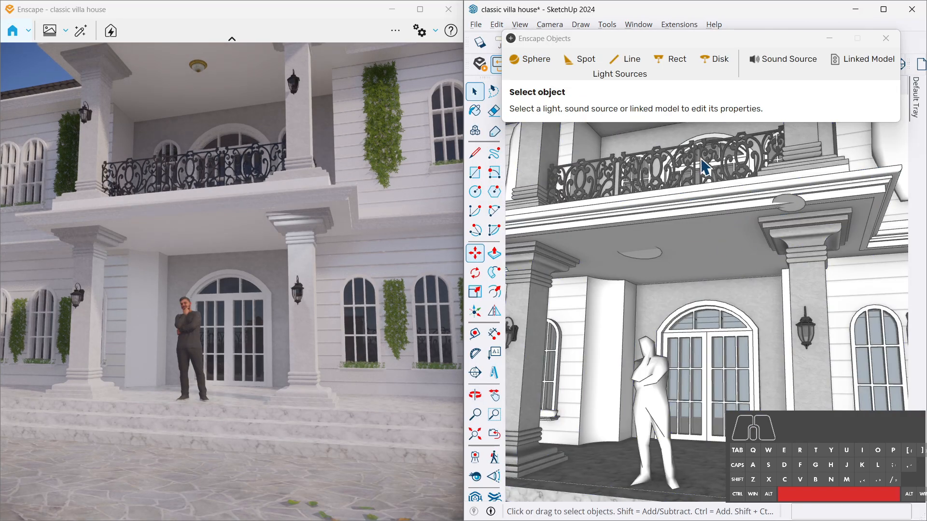
pyautogui.click(584, 62)
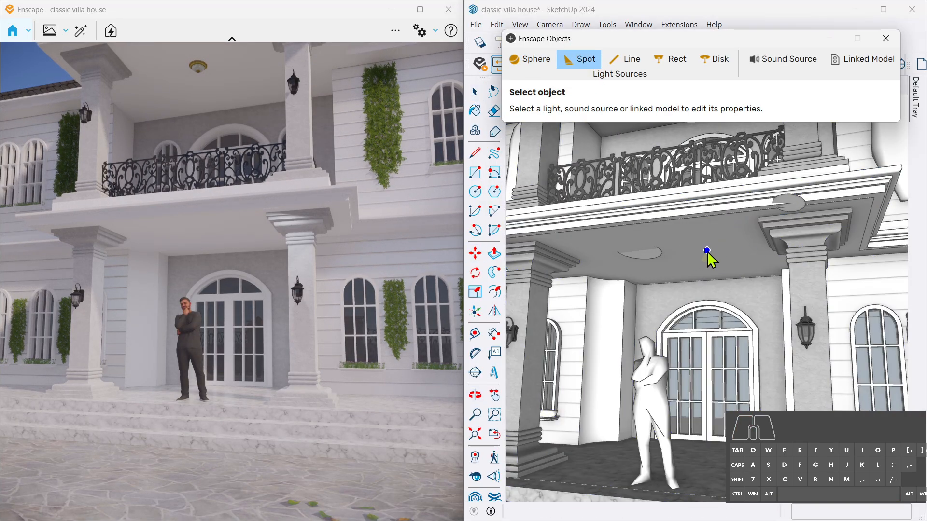
pyautogui.click(679, 246)
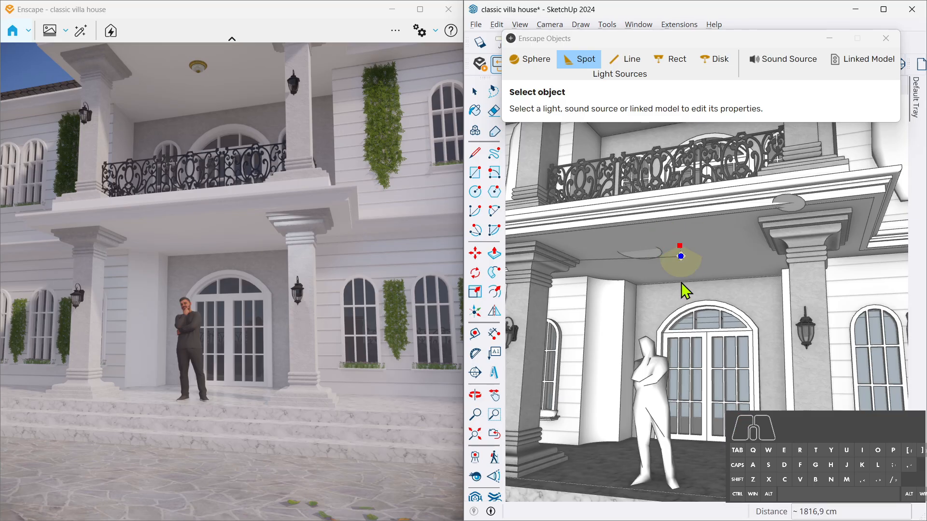
pyautogui.click(680, 488)
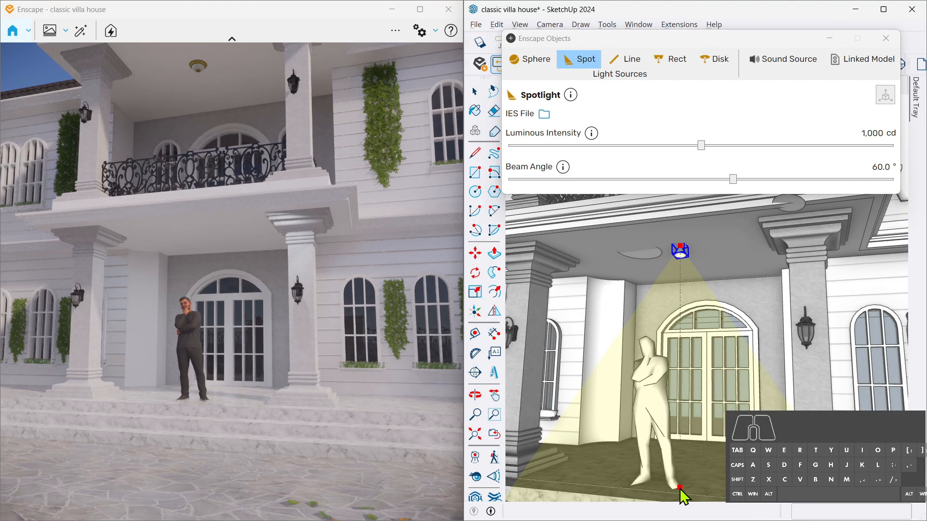
pyautogui.click(702, 146)
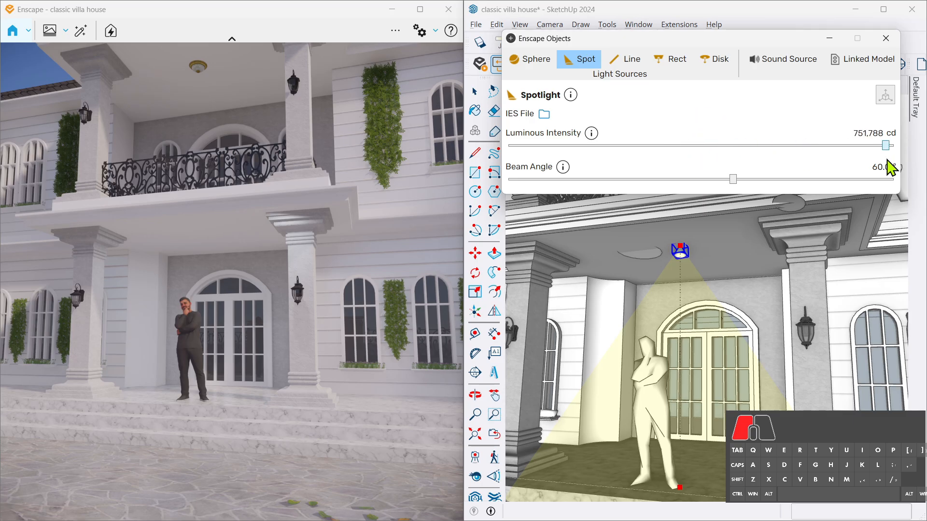
pyautogui.moveTo(888, 162)
pyautogui.mouseDown()
pyautogui.moveTo(846, 168)
pyautogui.moveTo(873, 165)
pyautogui.mouseUp()
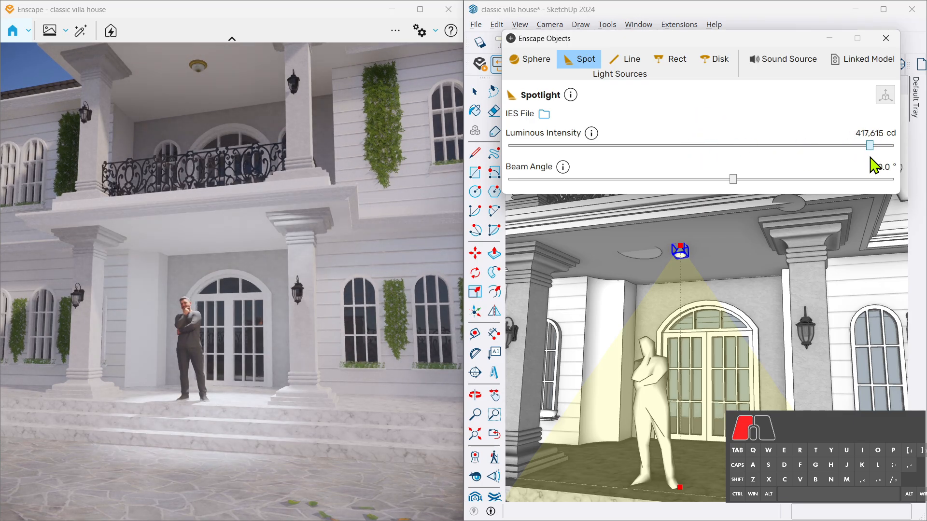
# Place an Enscape linear light along the porch floor's front edge by the figure and stretch it to about 2.412 m.
pyautogui.click(618, 59)
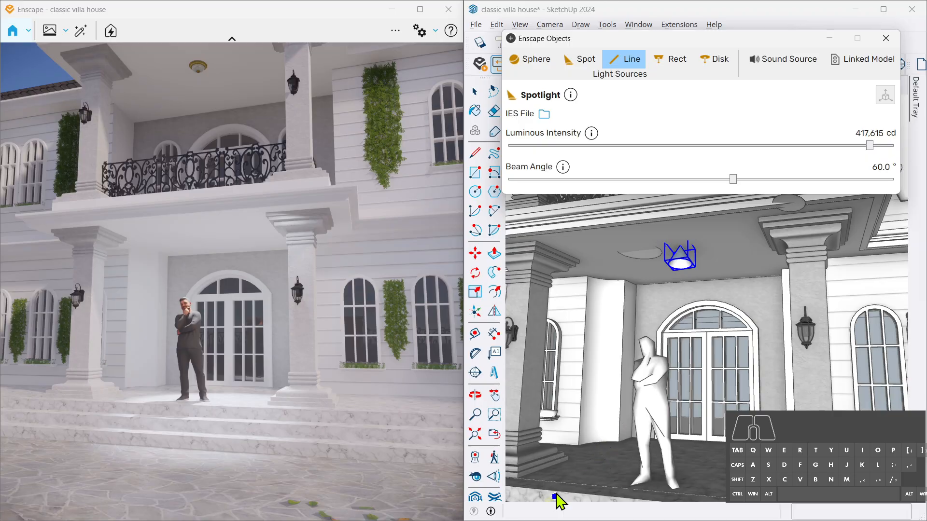
pyautogui.moveTo(640, 354); pyautogui.dragTo(608, 314)
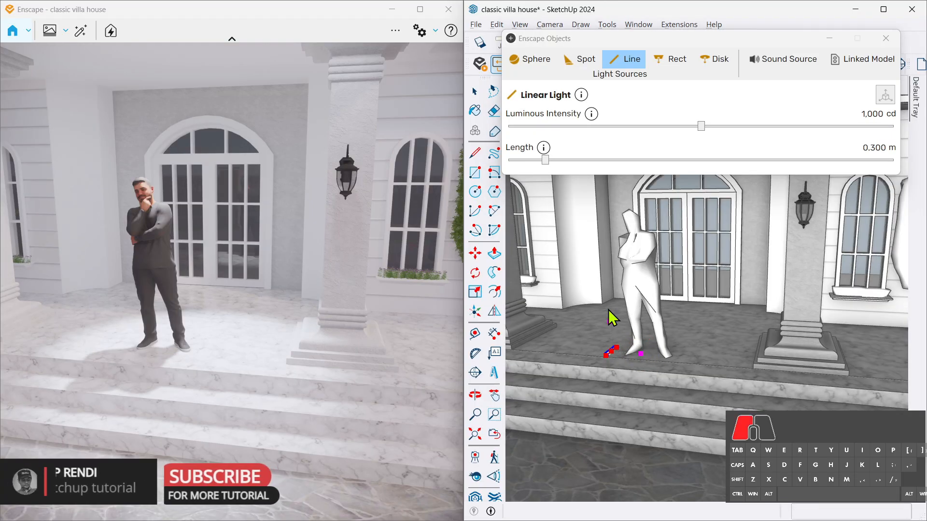
pyautogui.click(641, 356)
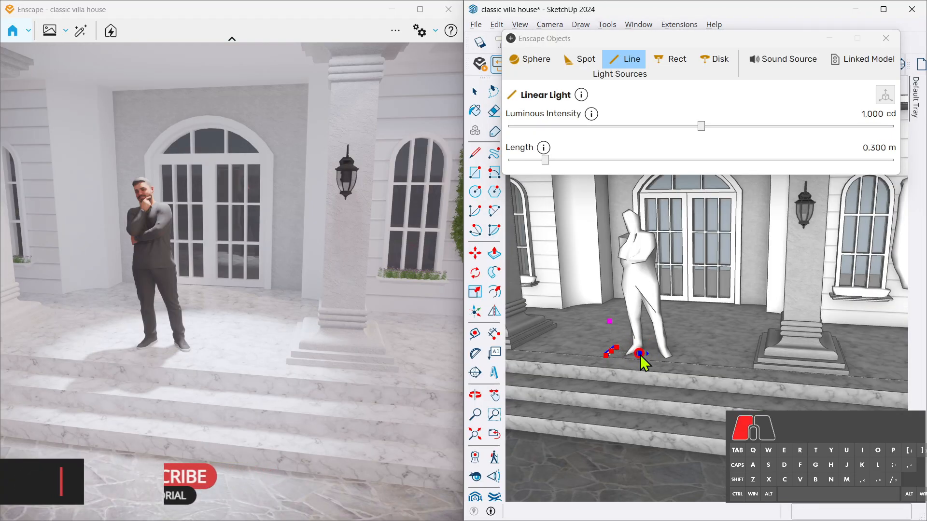
pyautogui.click(540, 367)
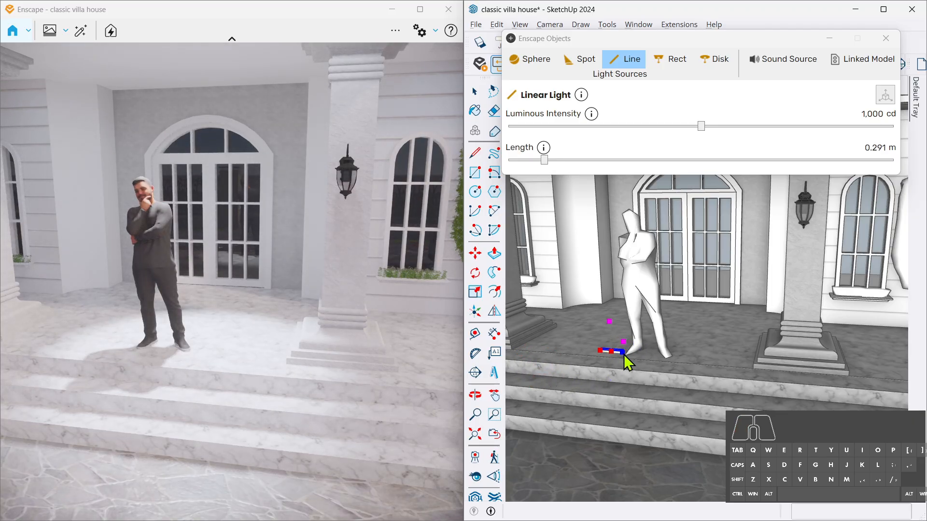
pyautogui.click(800, 378)
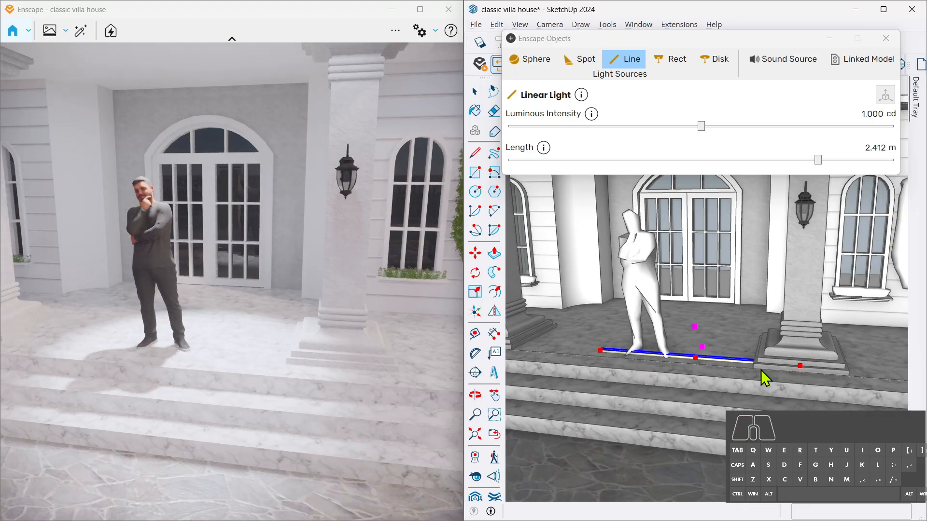
# Move the linear light down under the porch edge onto the entrance steps and raise its luminous intensity to 621,573 cd.
pyautogui.moveTo(695, 358); pyautogui.dragTo(625, 385)
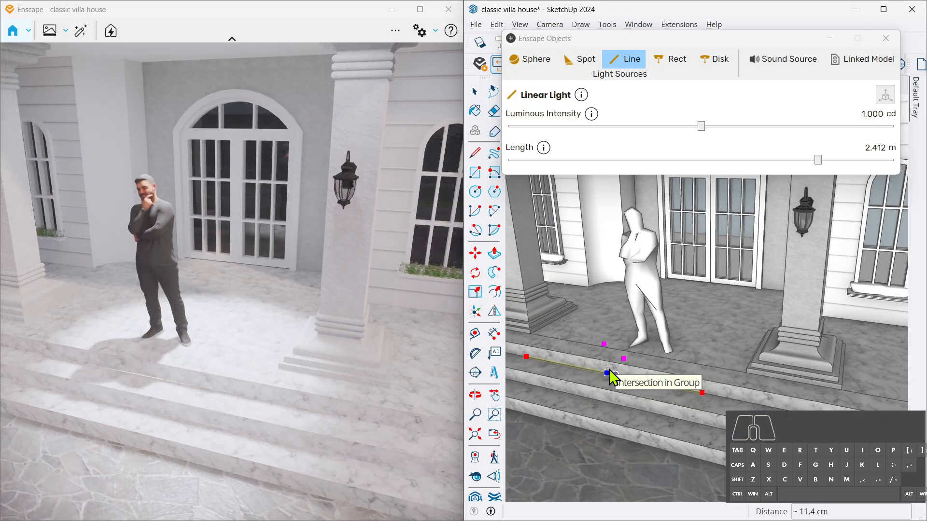
pyautogui.click(611, 372)
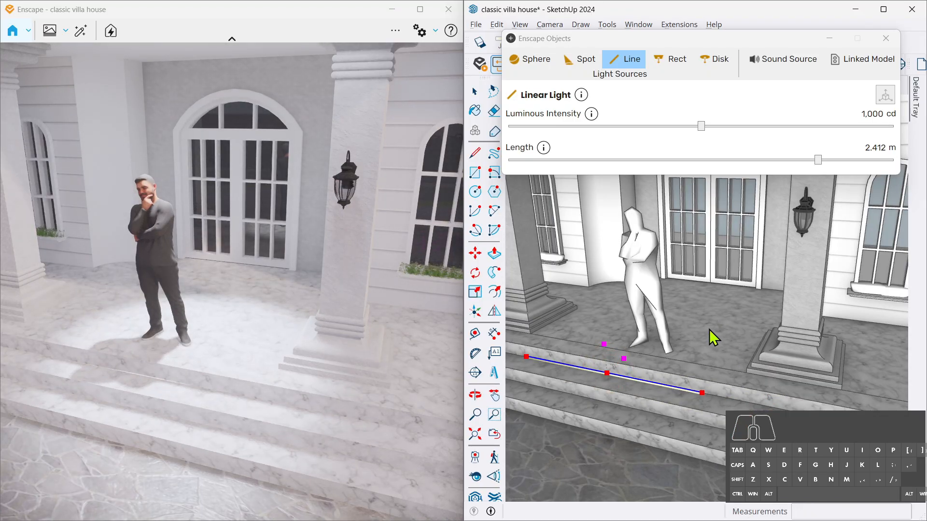
pyautogui.moveTo(705, 129); pyautogui.dragTo(881, 129)
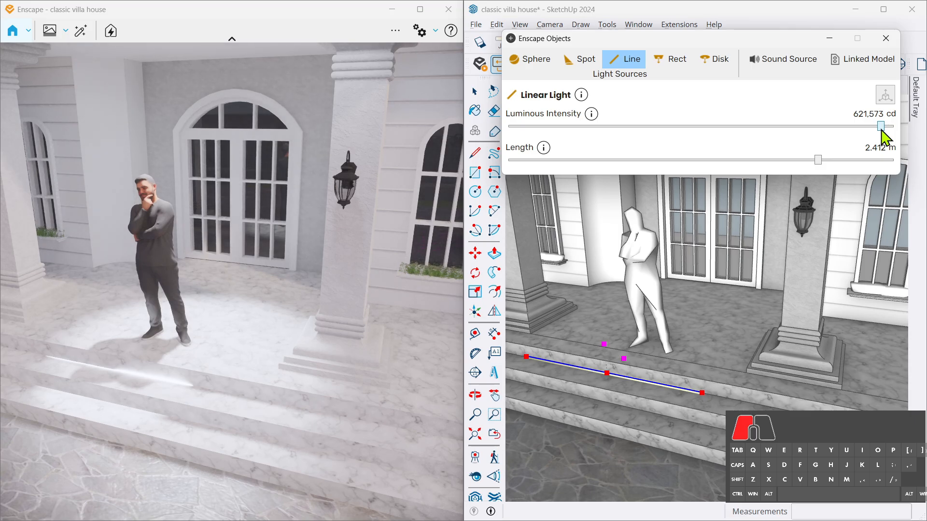
# Move the Enscape Objects window clear of the Default Tray and show the Colors collection of materials.
pyautogui.moveTo(815, 42); pyautogui.dragTo(689, 51)
pyautogui.moveTo(914, 104)
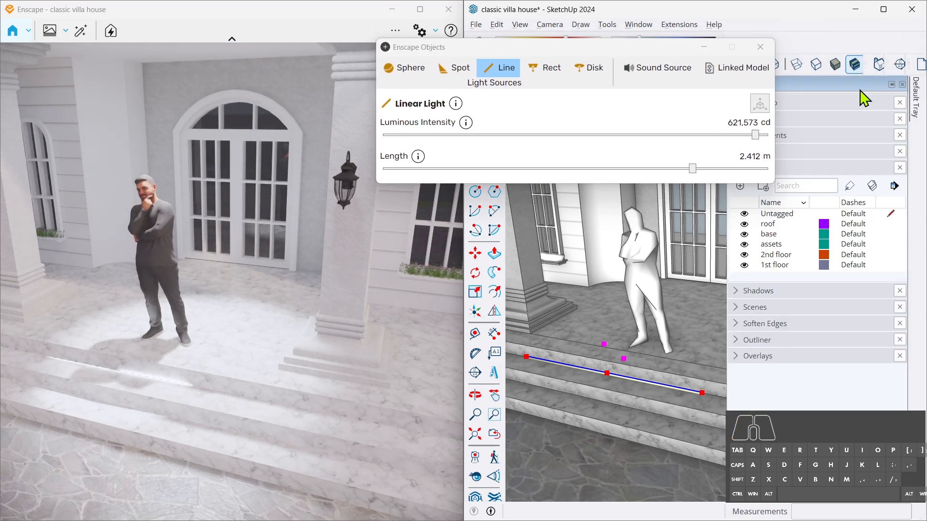
pyautogui.moveTo(664, 46); pyautogui.dragTo(578, 55)
pyautogui.moveTo(913, 99)
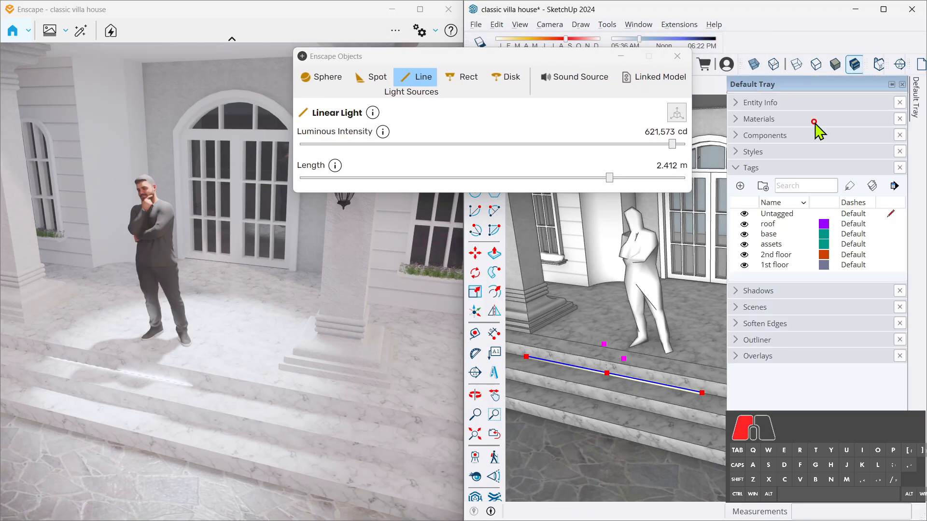
pyautogui.click(773, 119)
pyautogui.click(783, 207)
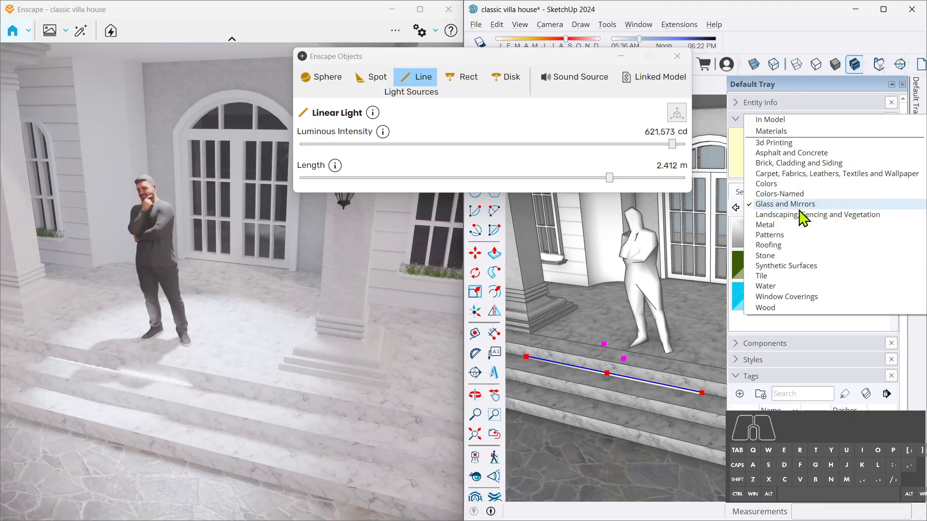
pyautogui.click(811, 189)
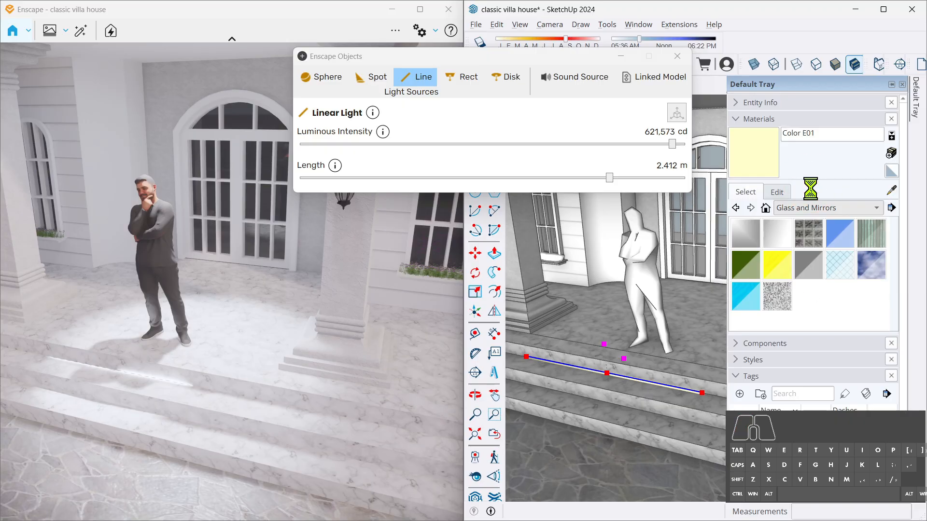
# Paint the linear light on the steps with the blue material Color I04.
pyautogui.scroll(-5, 835, 266)
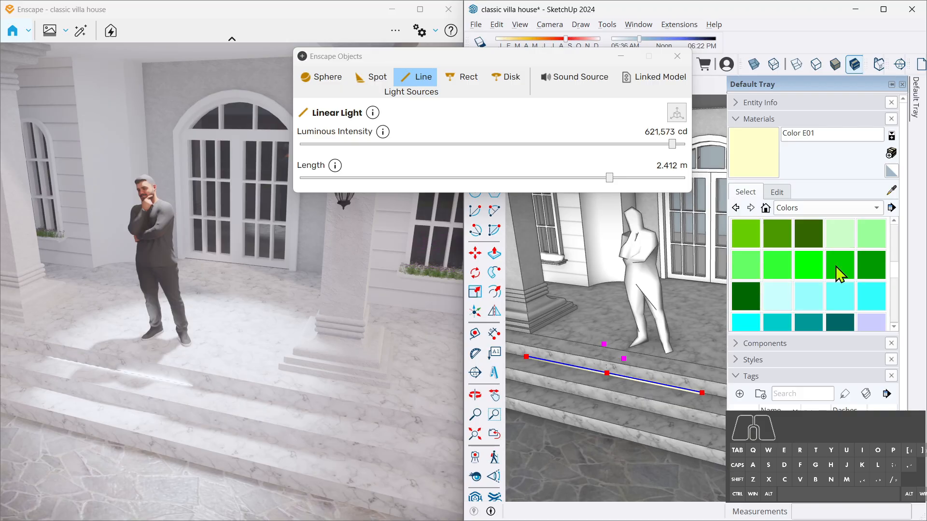
pyautogui.scroll(-3, 835, 266)
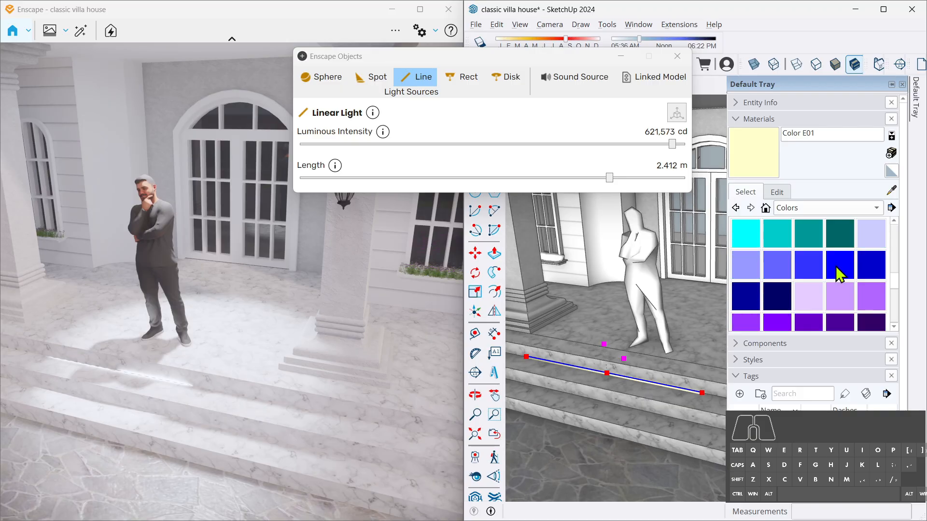
pyautogui.click(809, 265)
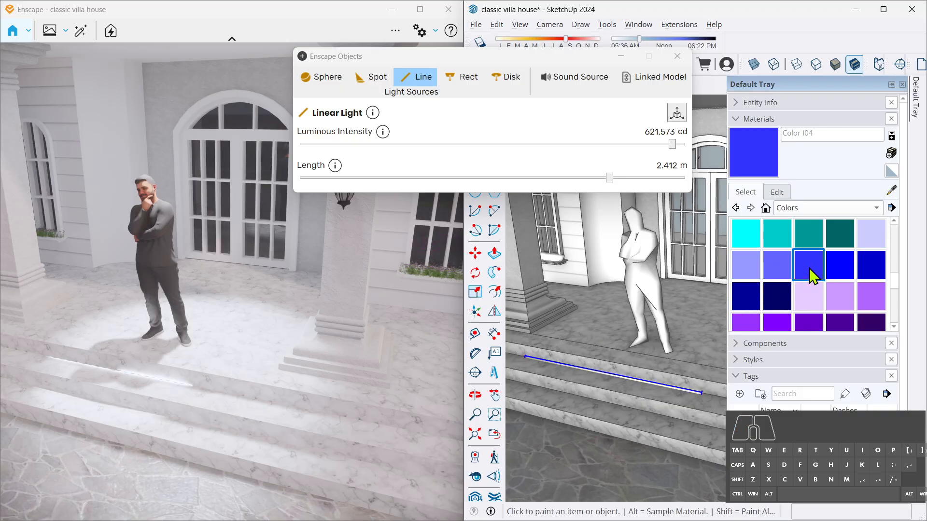
pyautogui.scroll(4, 688, 391)
pyautogui.click(688, 389)
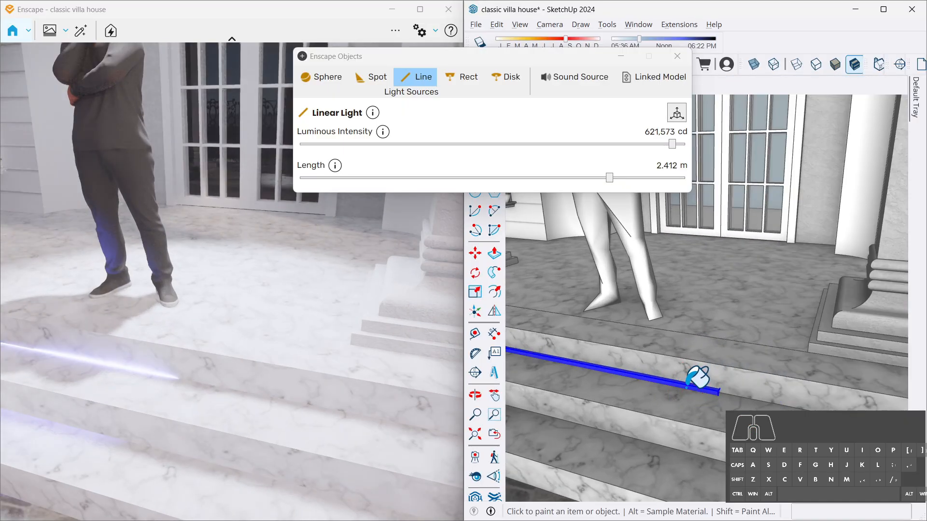
# Set the blue linear light's luminous intensity to 447,521 cd and its length to 2.811 m.
pyautogui.scroll(1, 688, 386)
pyautogui.scroll(-3, 691, 382)
pyautogui.moveTo(690, 382); pyautogui.dragTo(747, 375, button='middle')
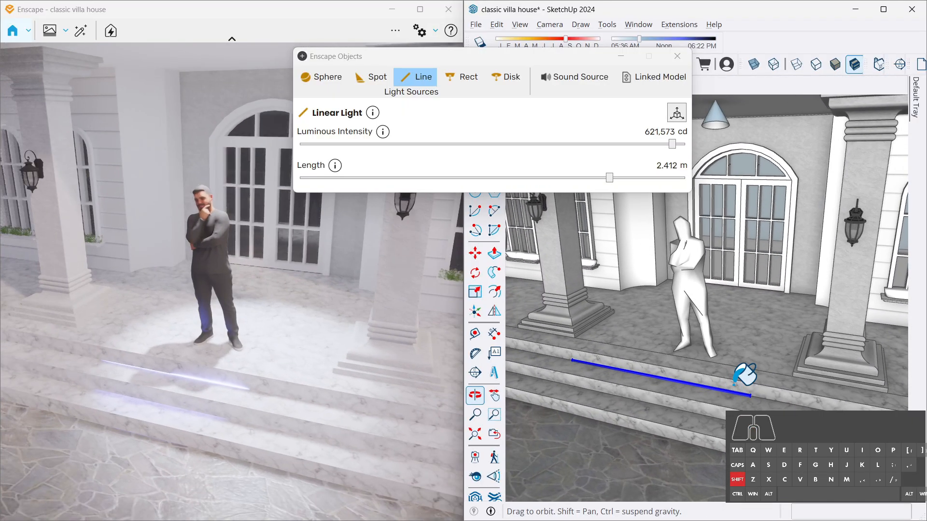
pyautogui.moveTo(671, 146)
pyautogui.mouseDown()
pyautogui.moveTo(677, 150)
pyautogui.moveTo(666, 153)
pyautogui.moveTo(677, 151)
pyautogui.moveTo(663, 144)
pyautogui.mouseUp()
pyautogui.moveTo(610, 178)
pyautogui.mouseDown()
pyautogui.moveTo(658, 178)
pyautogui.moveTo(538, 182)
pyautogui.moveTo(662, 180)
pyautogui.mouseUp()
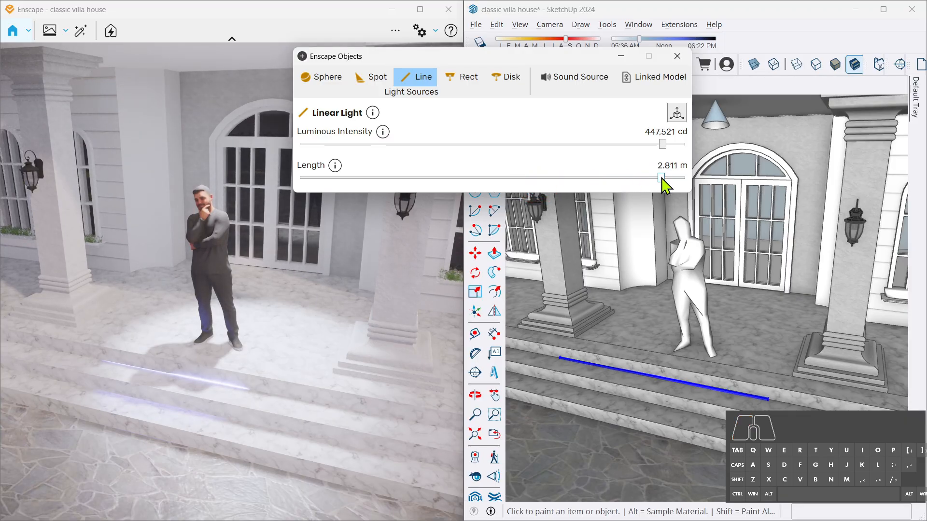
# Copy the blue linear light about 57.4 cm down and forward onto the next entrance step.
pyautogui.moveTo(576, 331); pyautogui.dragTo(595, 333, button='middle')
pyautogui.press('space')
pyautogui.press('m')
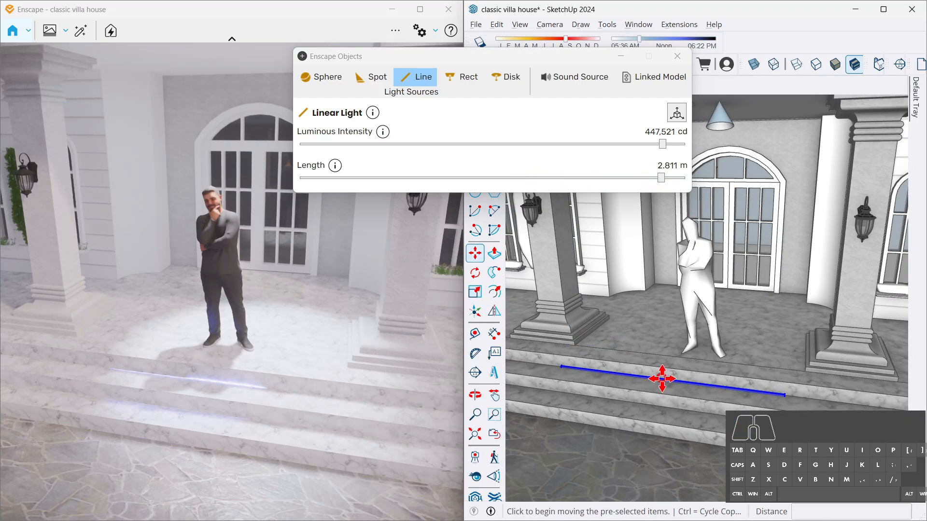
pyautogui.press('ctrl')
pyautogui.click(662, 379)
pyautogui.click(655, 410)
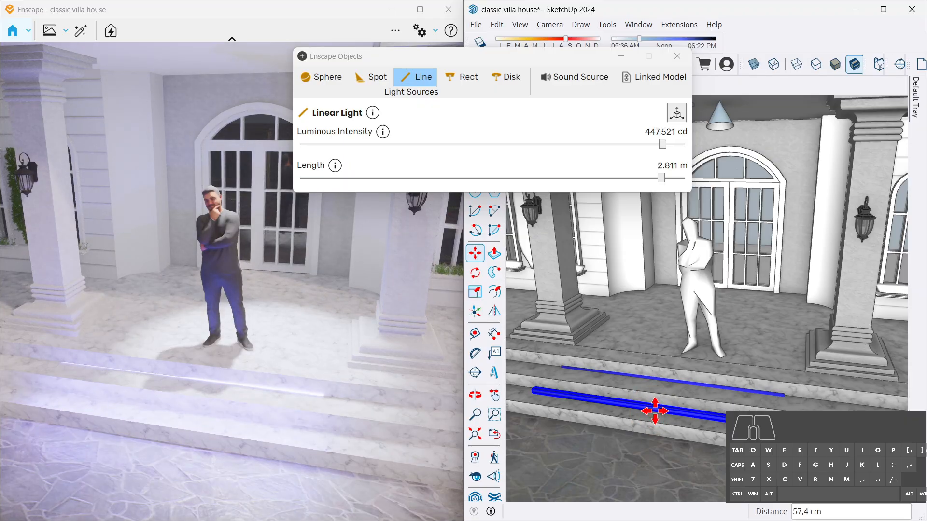
# Reduce the linear light's luminous intensity to 47,271 cd and view the component commands for the lower copy without applying any.
pyautogui.moveTo(671, 319)
pyautogui.mouseDown(button='middle')
pyautogui.moveTo(679, 325)
pyautogui.moveTo(629, 293)
pyautogui.mouseUp(button='middle')
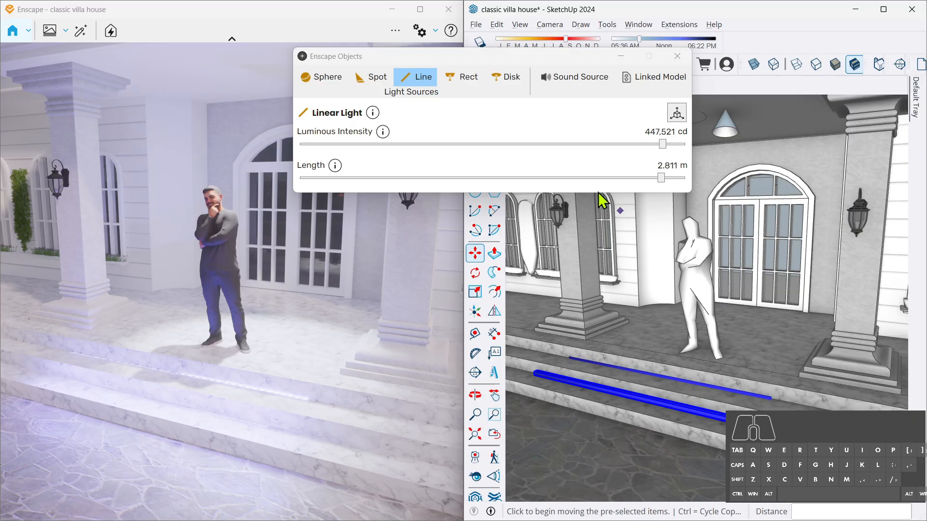
pyautogui.press('space')
pyautogui.click(668, 409)
pyautogui.rightClick(668, 410)
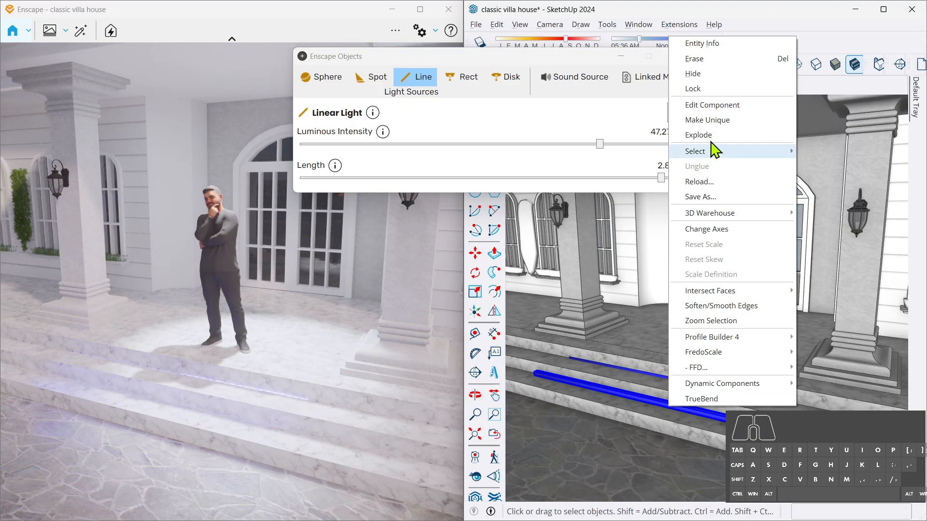
pyautogui.click(546, 59)
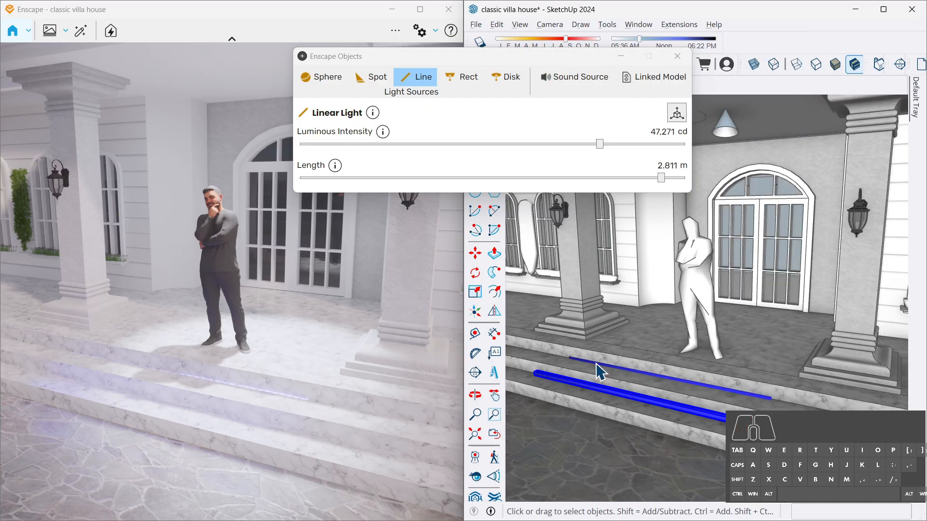
# Place a rectangular light under the canopy's corner beside the right entrance column, aimed straight down at the terrace floor.
pyautogui.scroll(-10, 598, 371)
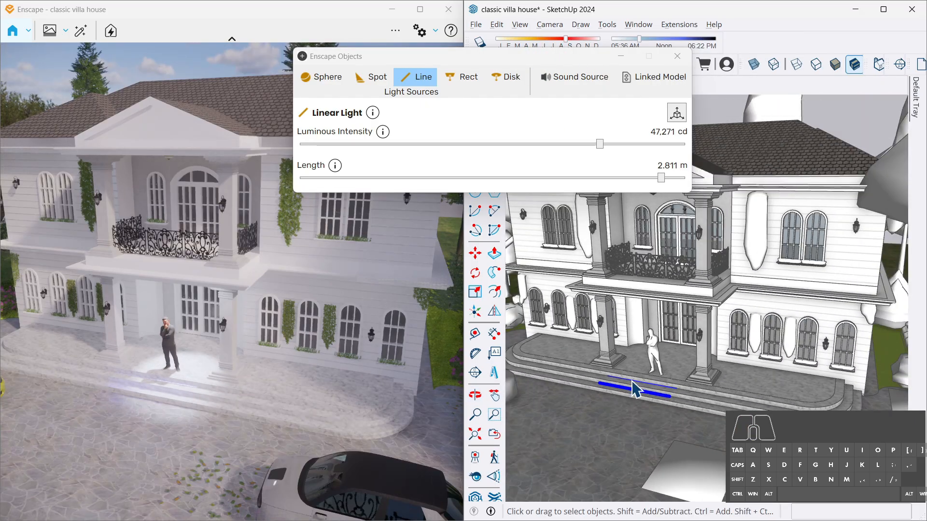
pyautogui.moveTo(636, 389); pyautogui.dragTo(642, 319, button='middle')
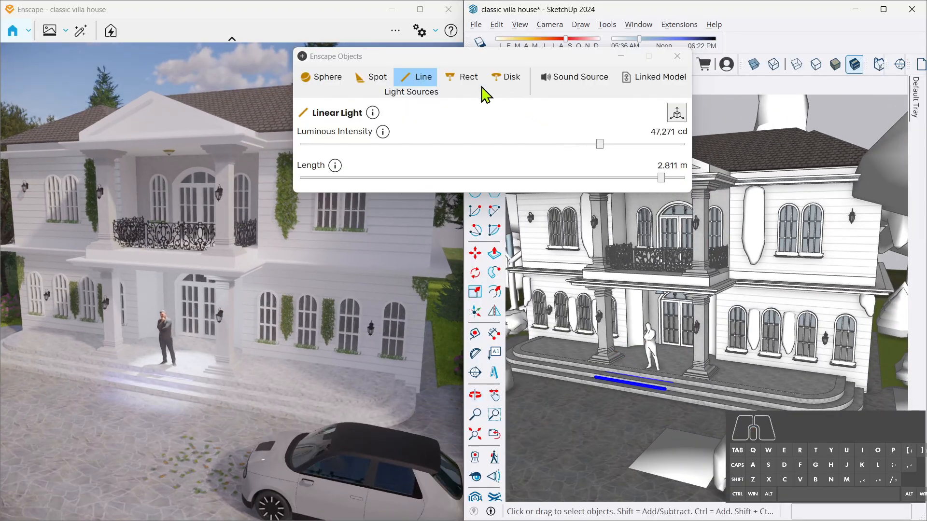
pyautogui.click(459, 77)
pyautogui.scroll(10, 659, 292)
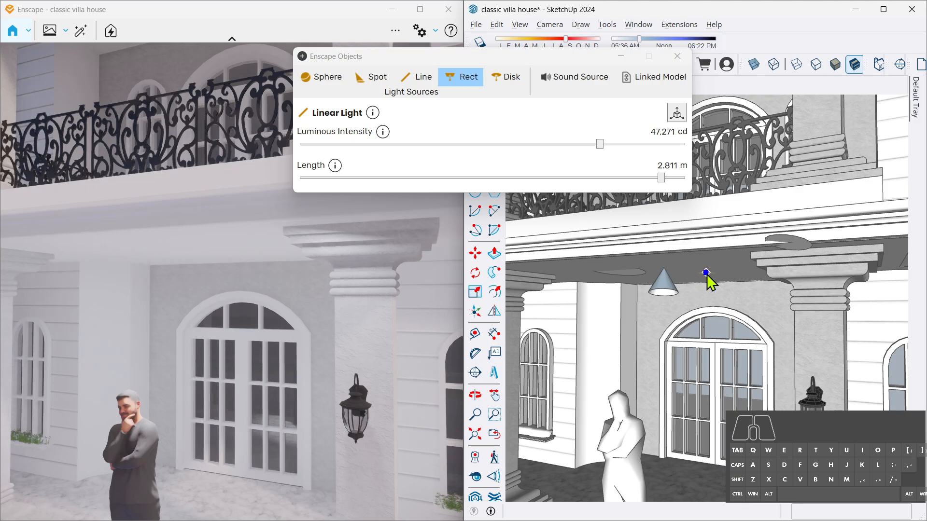
pyautogui.scroll(-5, 706, 279)
pyautogui.scroll(8, 772, 284)
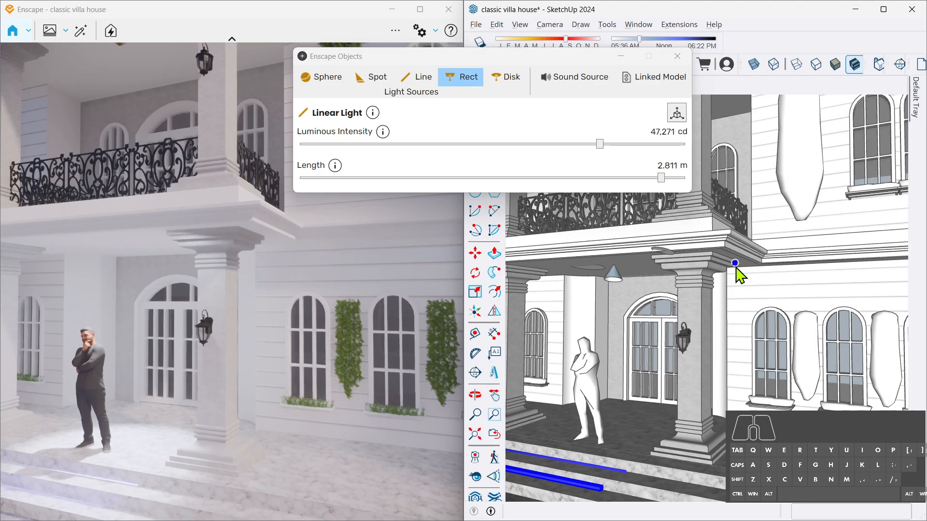
pyautogui.scroll(6, 735, 268)
pyautogui.click(738, 262)
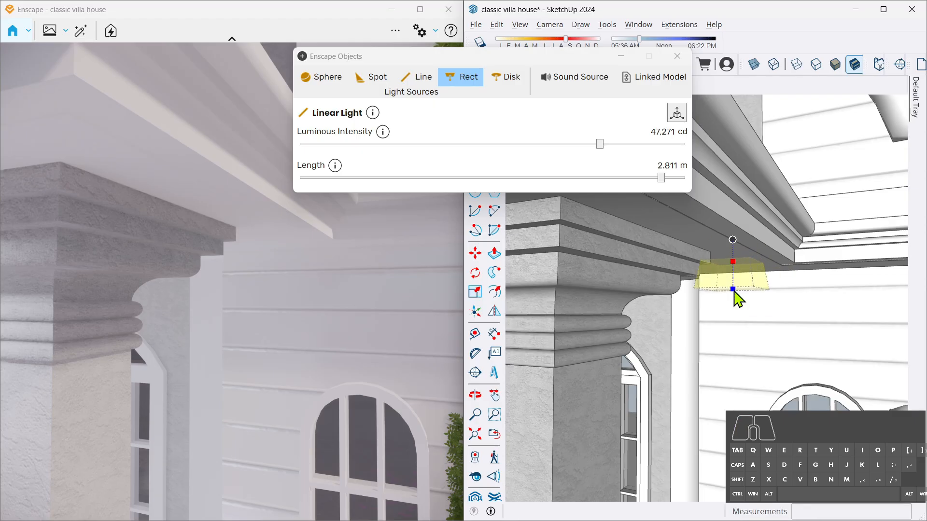
pyautogui.scroll(-8, 738, 332)
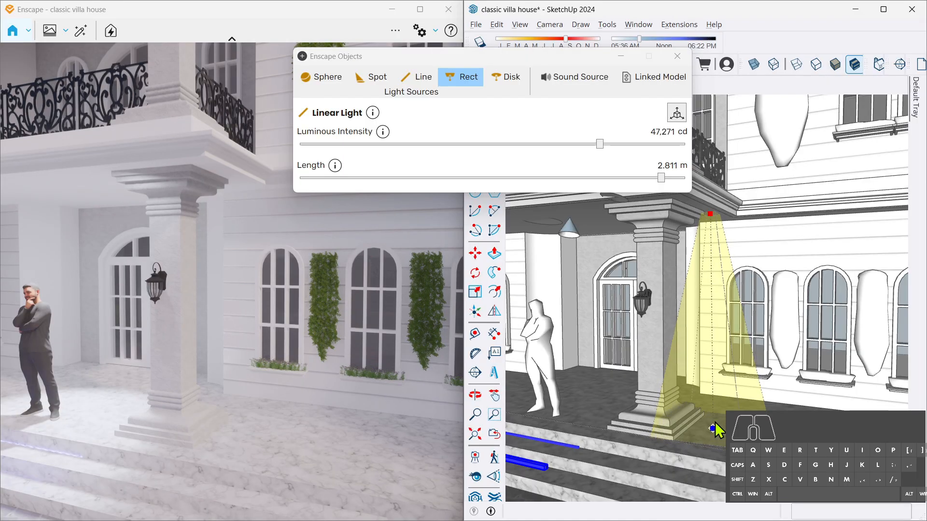
pyautogui.moveTo(714, 422); pyautogui.dragTo(688, 381, button='middle')
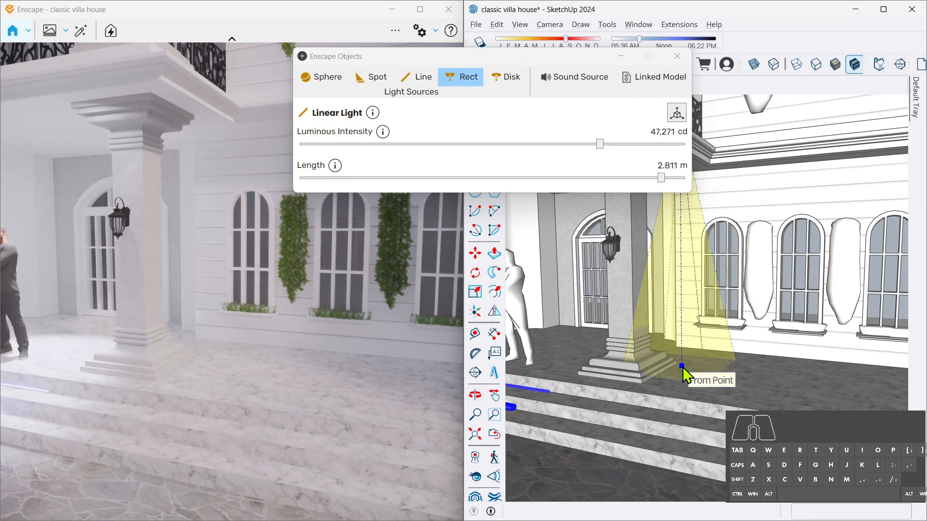
pyautogui.click(683, 370)
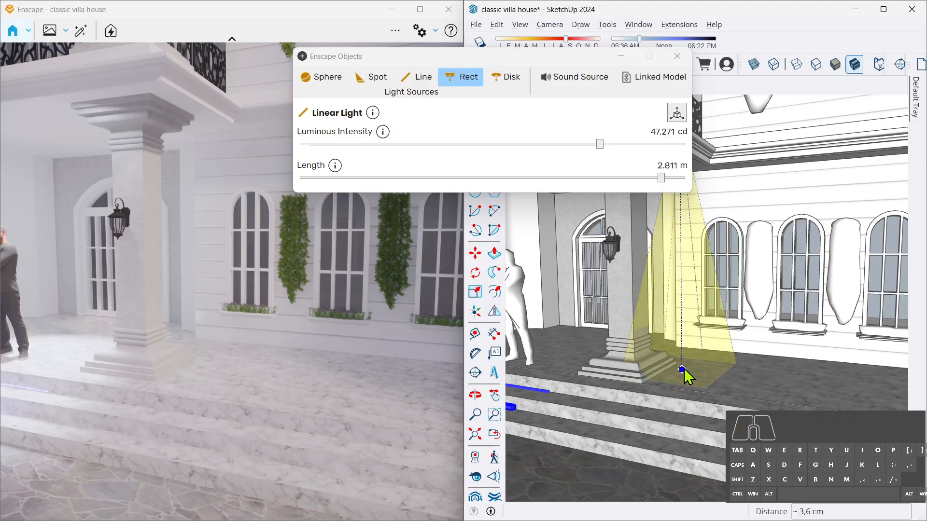
pyautogui.click(684, 369)
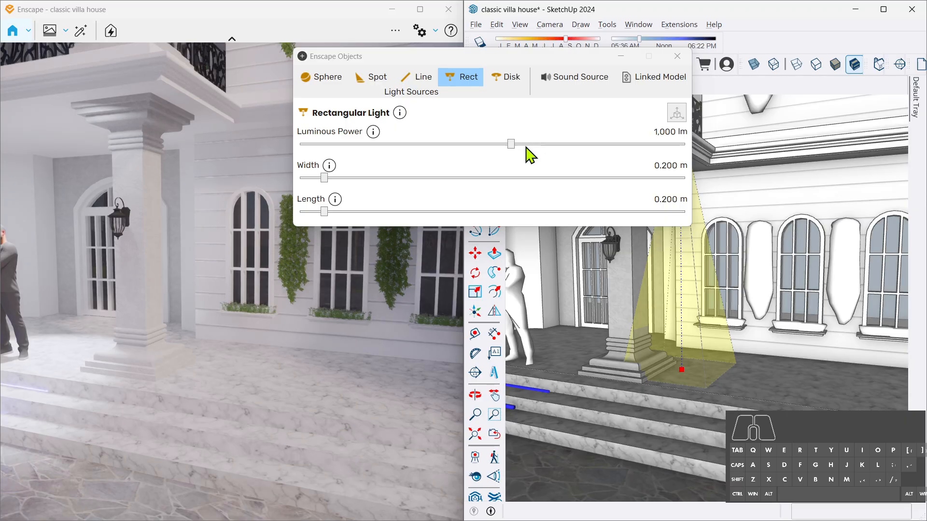
# Set the rectangular light's luminous power to 110,111 lm, its width to 1.138 m and its length to 1.520 m.
pyautogui.moveTo(511, 145); pyautogui.dragTo(670, 159)
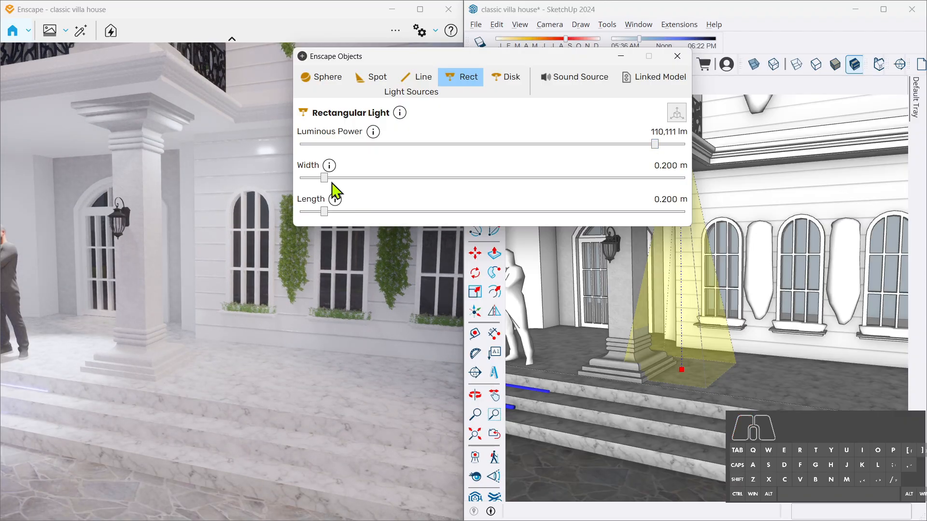
pyautogui.moveTo(324, 177); pyautogui.dragTo(446, 182)
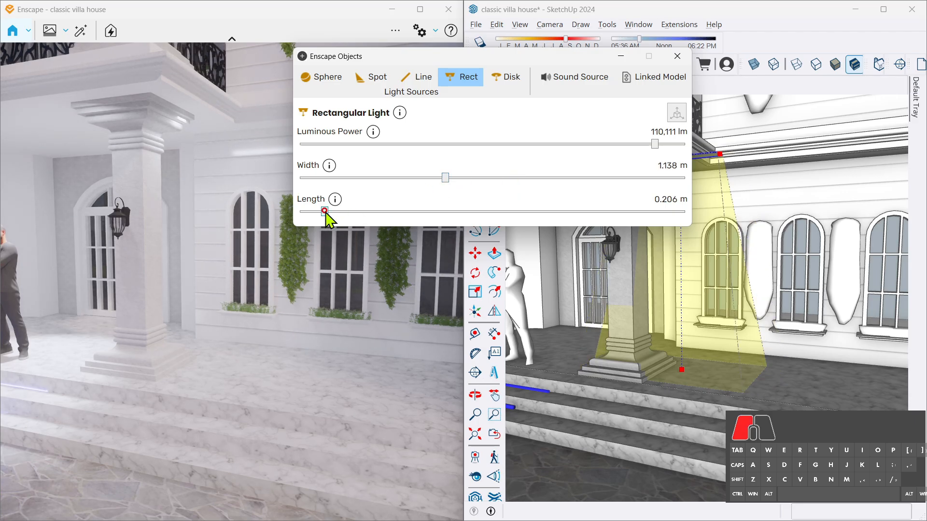
pyautogui.moveTo(326, 213); pyautogui.dragTo(495, 216)
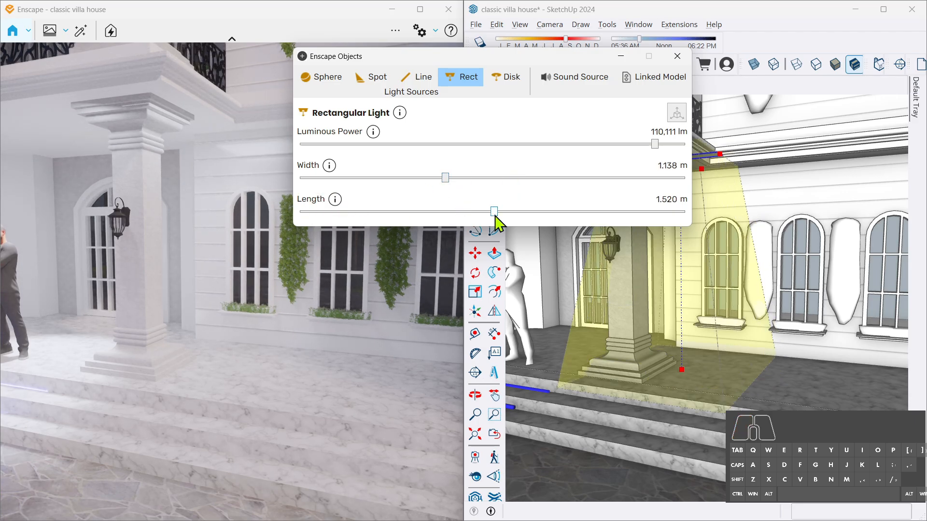
# Move the rectangular light about 108.1 cm away from the entrance column toward the ground-floor windows and view the facade in the render.
pyautogui.moveTo(744, 316)
pyautogui.mouseDown(button='middle')
pyautogui.moveTo(703, 310)
pyautogui.moveTo(710, 289)
pyautogui.moveTo(747, 328)
pyautogui.moveTo(753, 295)
pyautogui.moveTo(767, 301)
pyautogui.mouseUp(button='middle')
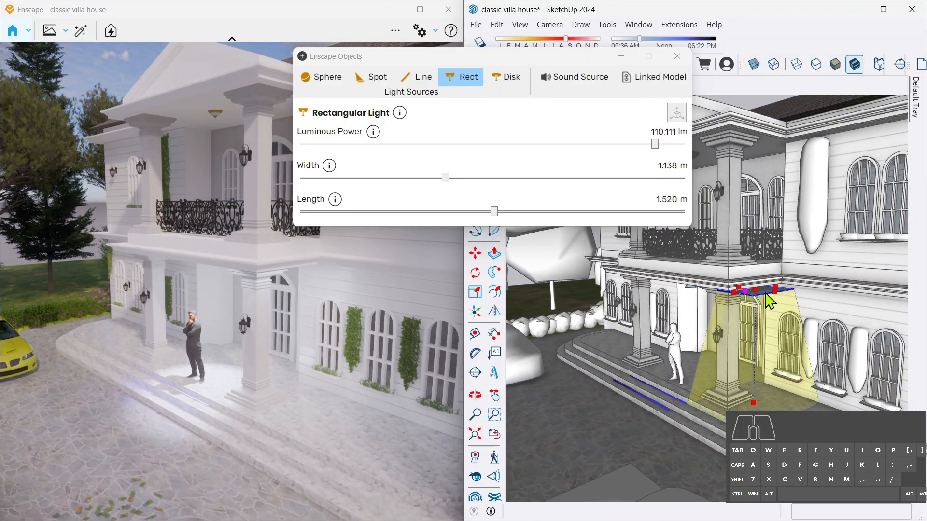
pyautogui.press('m')
pyautogui.click(755, 291)
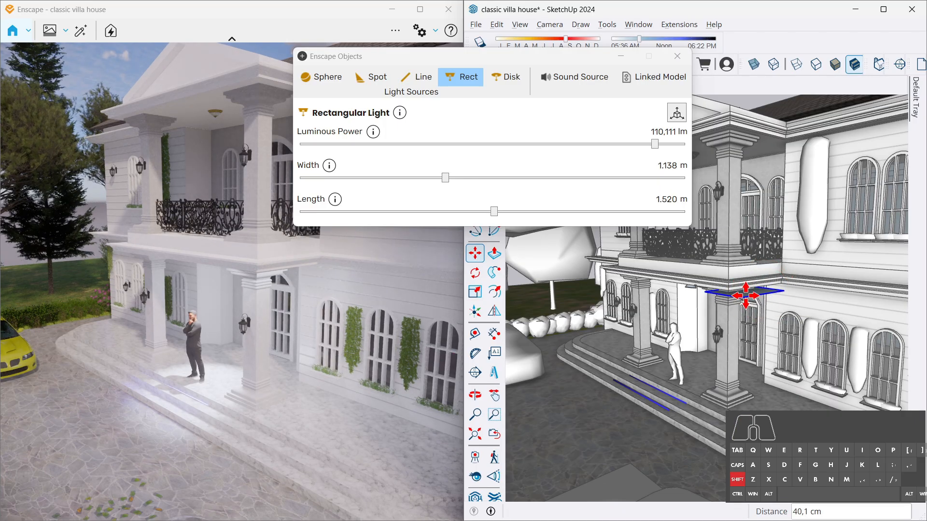
pyautogui.click(772, 288)
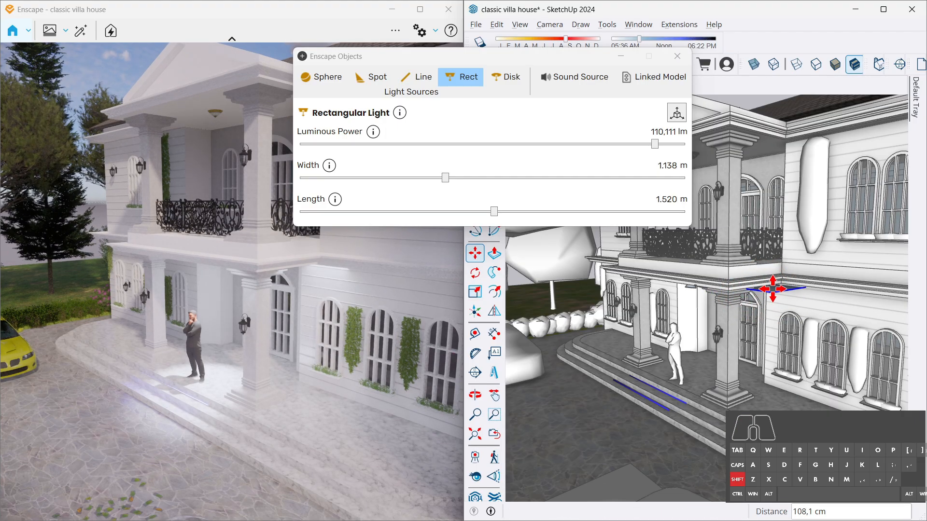
pyautogui.moveTo(410, 342)
pyautogui.mouseDown()
pyautogui.moveTo(430, 309)
pyautogui.moveTo(459, 311)
pyautogui.moveTo(327, 397)
pyautogui.mouseUp()
pyautogui.hotkey('shift', 's')
pyautogui.hotkey('shift', 'a')
pyautogui.hotkey('shift', 's')
pyautogui.press('d')
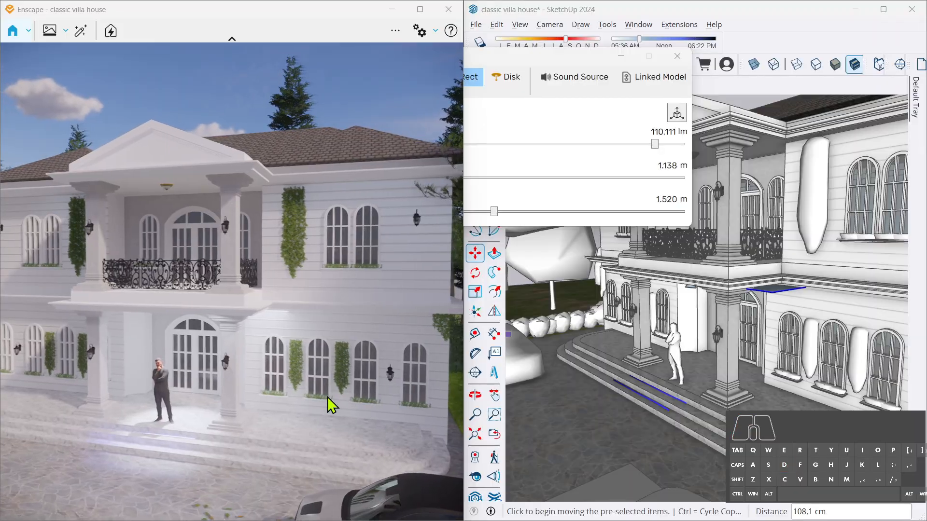
# Place a disk-shaped light on the porch ceiling near the left column, aimed down at the floor beside the standing man.
pyautogui.moveTo(552, 59); pyautogui.dragTo(662, 62)
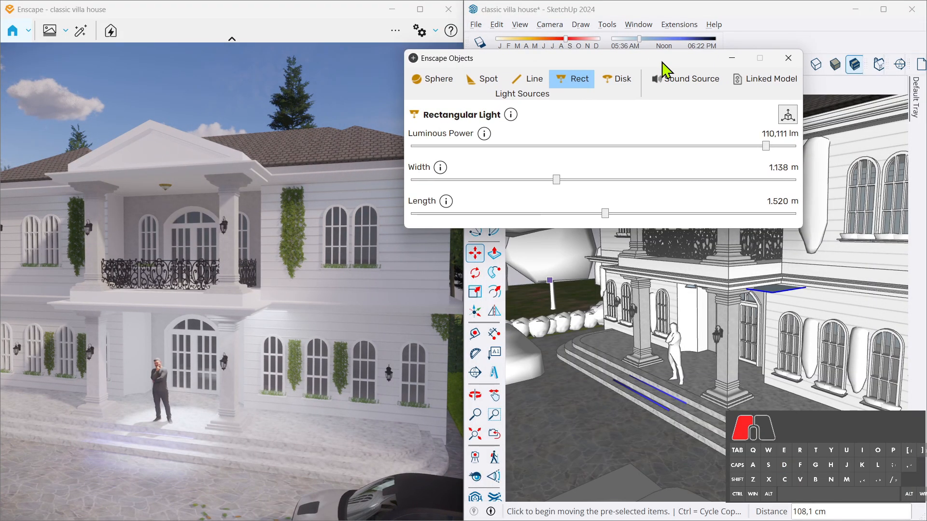
pyautogui.click(626, 82)
pyautogui.scroll(3, 700, 330)
pyautogui.moveTo(701, 331); pyautogui.dragTo(702, 300, button='middle')
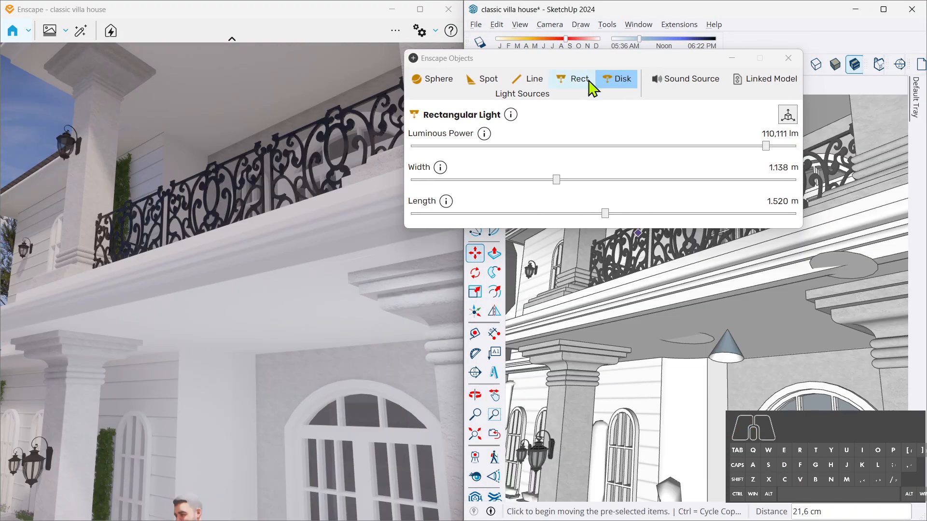
pyautogui.click(616, 81)
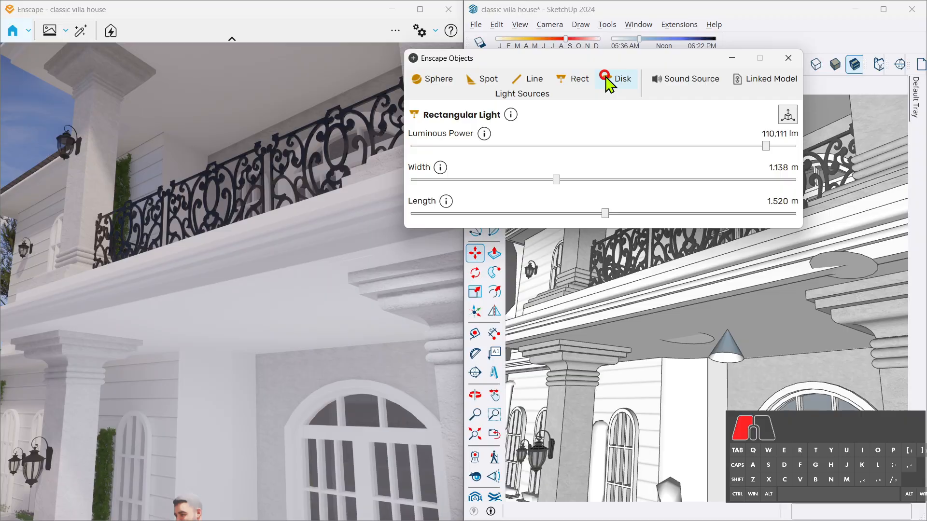
pyautogui.click(633, 332)
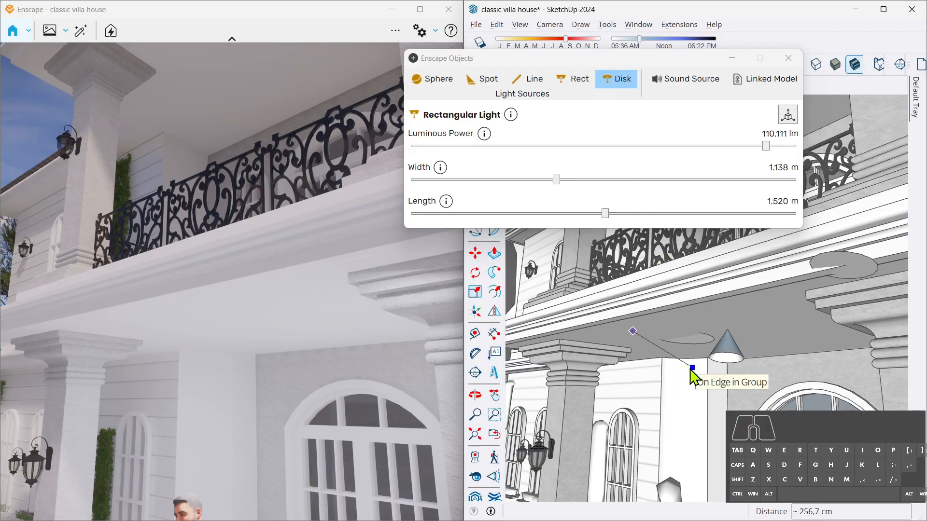
pyautogui.click(642, 376)
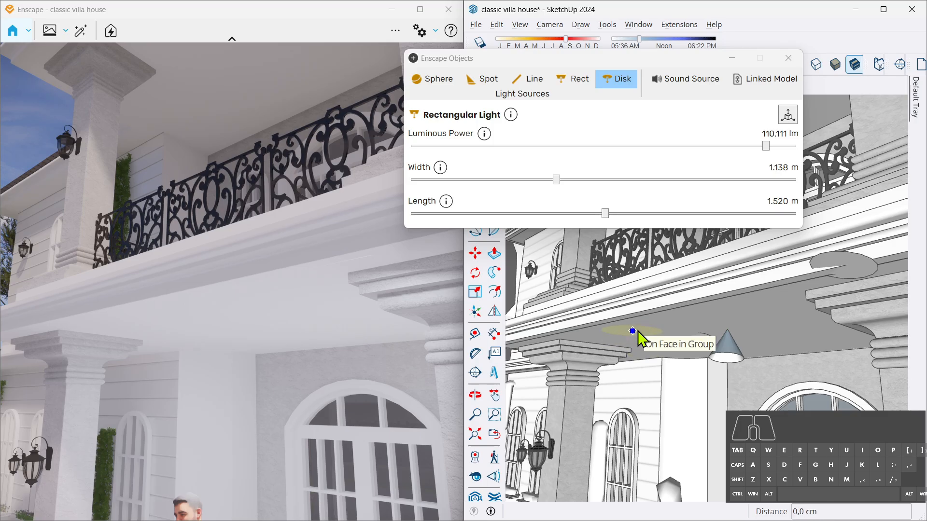
pyautogui.click(635, 331)
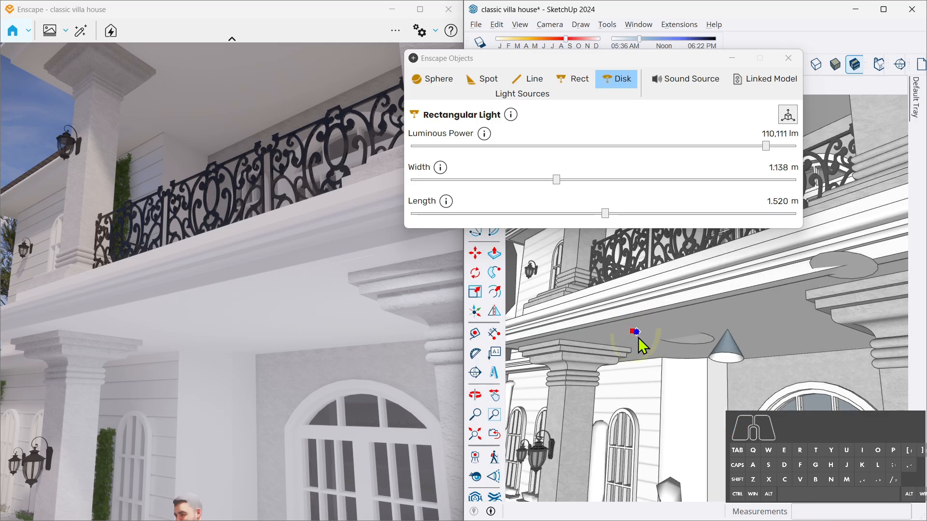
pyautogui.moveTo(643, 367)
pyautogui.mouseDown(button='middle')
pyautogui.moveTo(656, 368)
pyautogui.moveTo(658, 341)
pyautogui.moveTo(648, 408)
pyautogui.mouseUp(button='middle')
pyautogui.scroll(2, 666, 480)
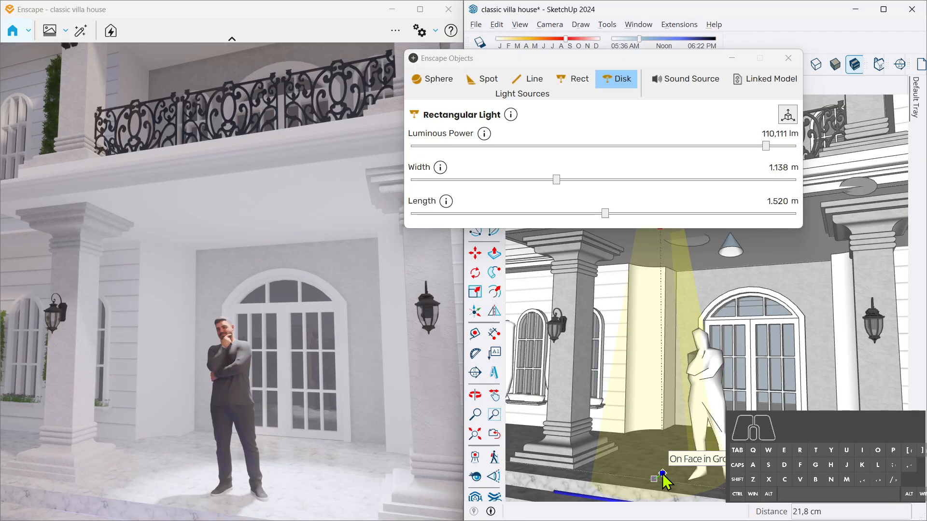
pyautogui.click(662, 475)
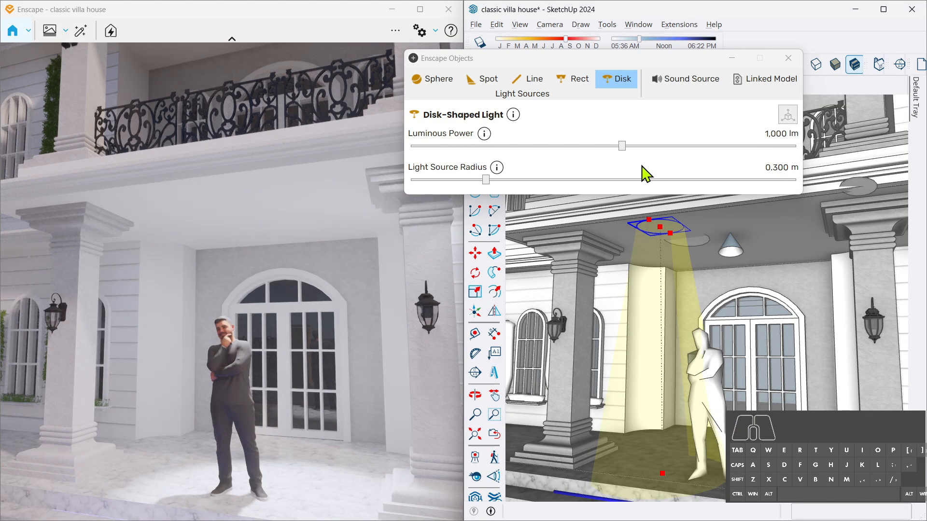
# Set the disk-shaped light's luminous power to 160,824 lm and view the whole facade in the render.
pyautogui.moveTo(620, 146); pyautogui.dragTo(638, 151)
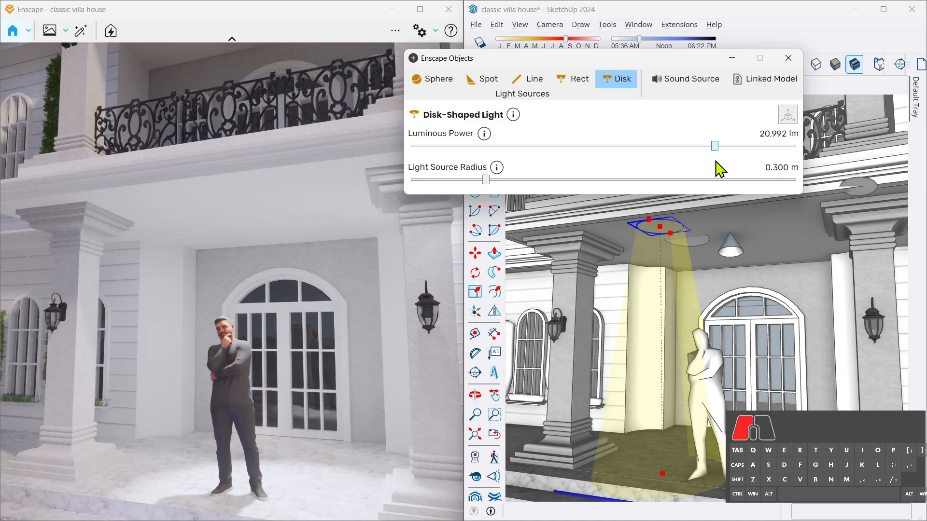
pyautogui.moveTo(742, 160); pyautogui.dragTo(777, 158)
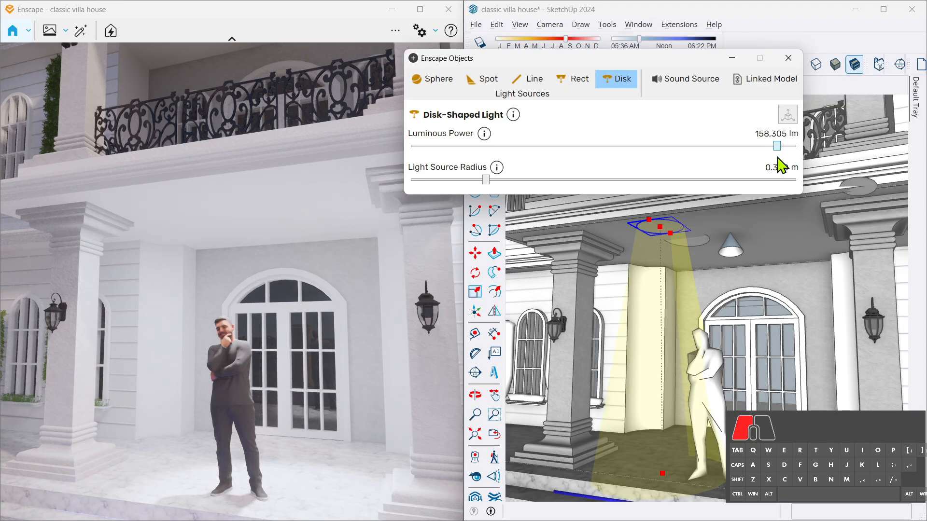
pyautogui.press('s')
pyautogui.moveTo(436, 295); pyautogui.dragTo(437, 290)
pyautogui.hotkey('shift', 's')
pyautogui.press('e')
pyautogui.press('w')
pyautogui.press('a')
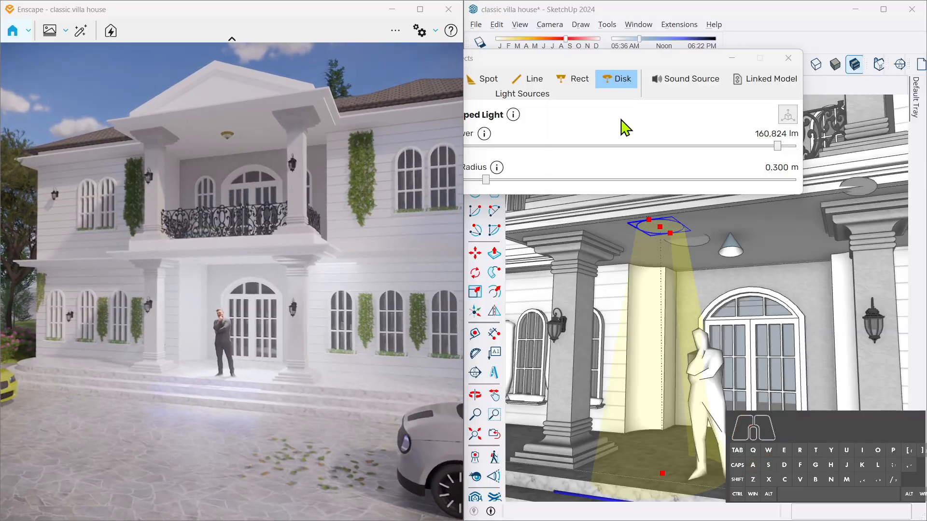
# Finish placing lights, synchronize the SketchUp view to Enscape and maximize the render window.
pyautogui.click(790, 57)
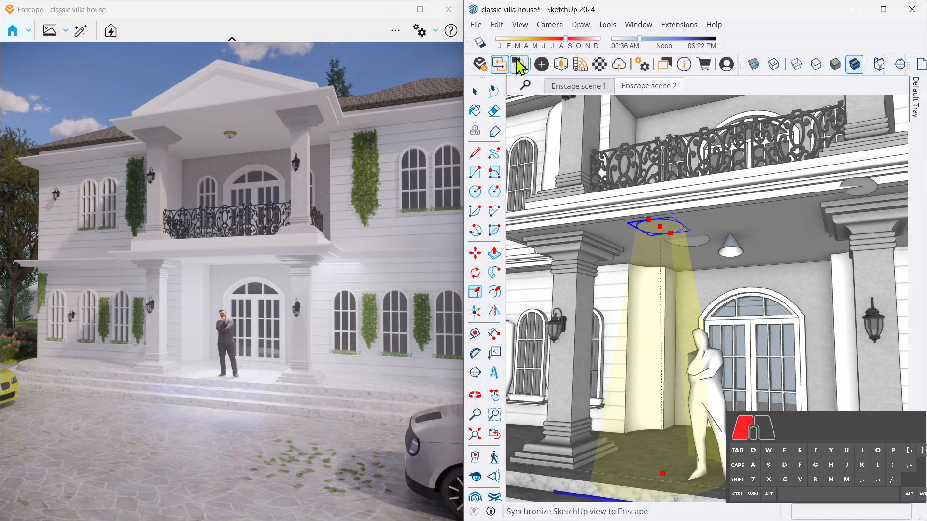
pyautogui.click(519, 66)
pyautogui.click(420, 9)
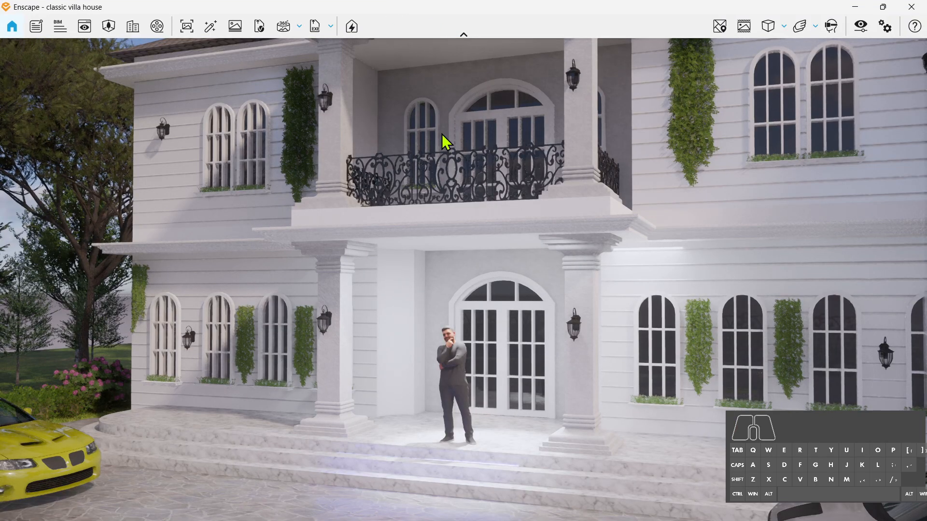
# Frame the villa's front frontally in the render, looking over the two stone gate pillars with globe lamps.
pyautogui.moveTo(449, 207); pyautogui.dragTo(627, 95)
pyautogui.press('s')
pyautogui.hotkey('shift', 'a')
pyautogui.press('w')
pyautogui.press('d')
pyautogui.press('a')
pyautogui.moveTo(701, 139); pyautogui.dragTo(734, 123)
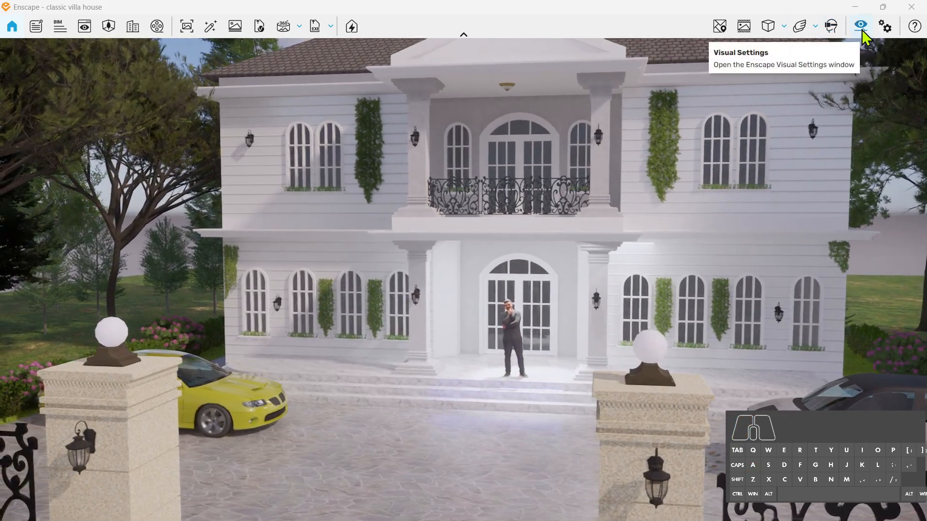
# Show the atmosphere options of the visual settings and shift the scene's time of day from daylight to nightfall.
pyautogui.click(861, 29)
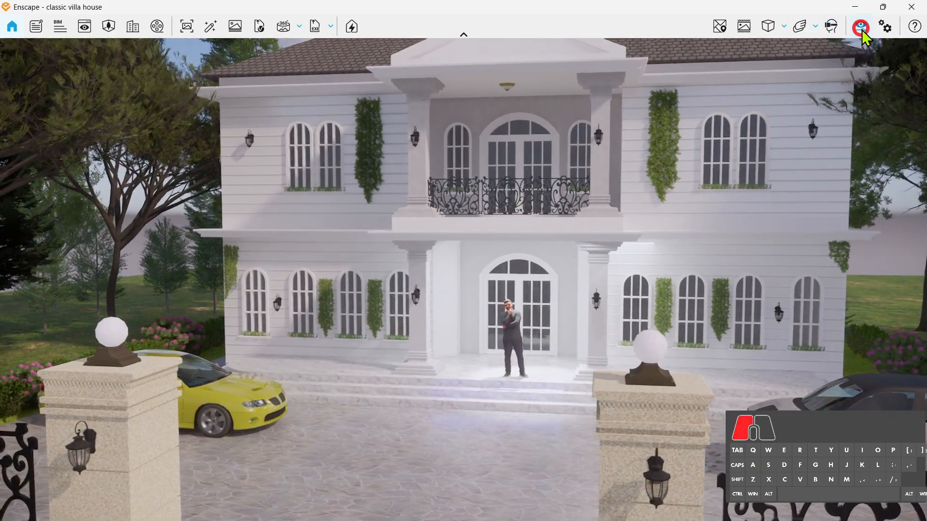
pyautogui.moveTo(503, 50); pyautogui.dragTo(221, 59)
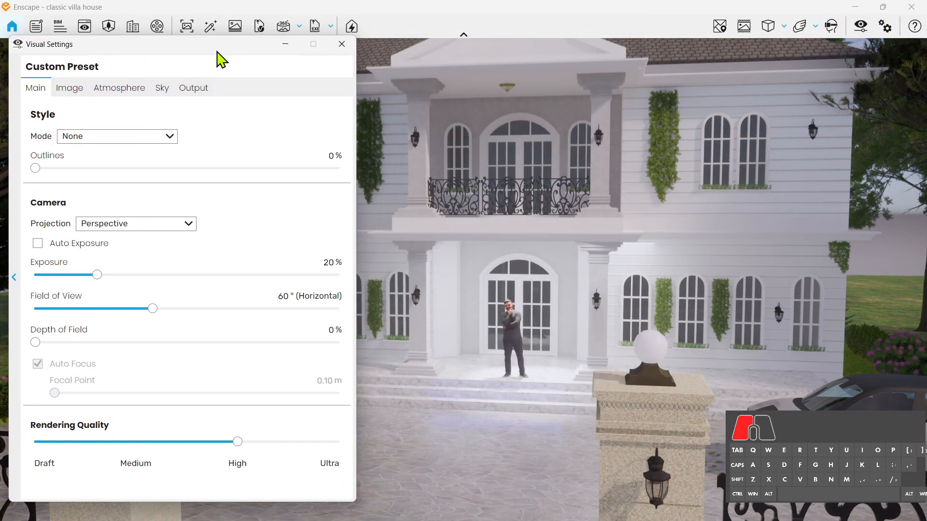
pyautogui.click(168, 92)
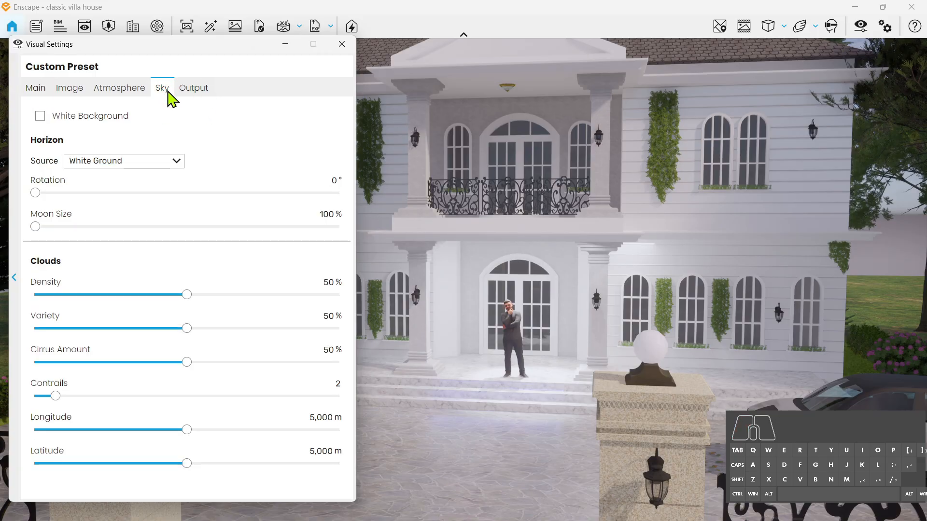
pyautogui.click(119, 87)
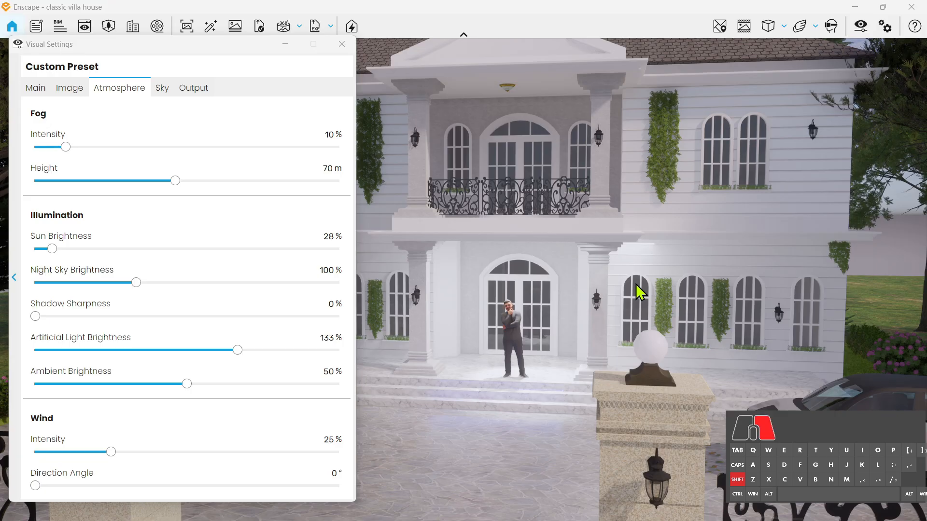
pyautogui.keyDown('shift'); pyautogui.moveTo(579, 289); pyautogui.dragTo(703, 290, button='right'); pyautogui.keyUp('shift')
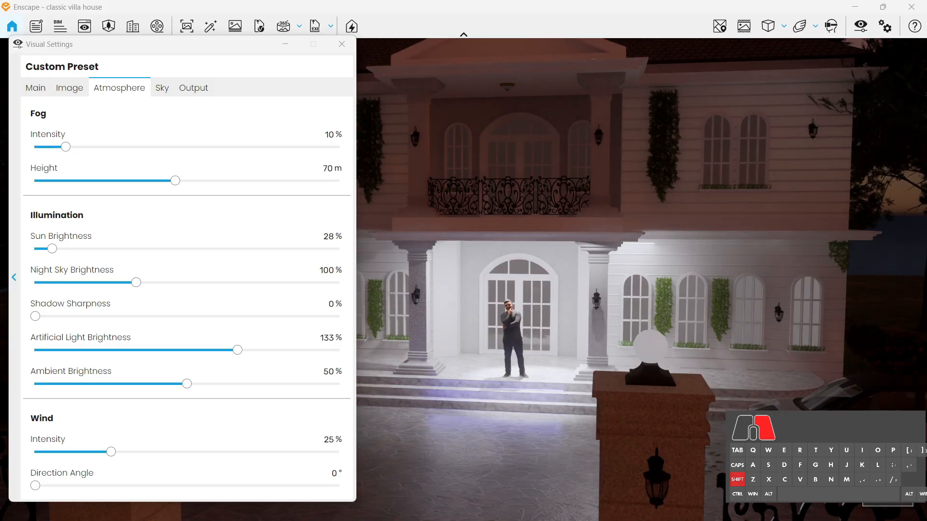
# Set Artificial Light Brightness to 93% while viewing the villa in daylight, and shift the time of day back to night.
pyautogui.hotkey('shift', 'q', 's')
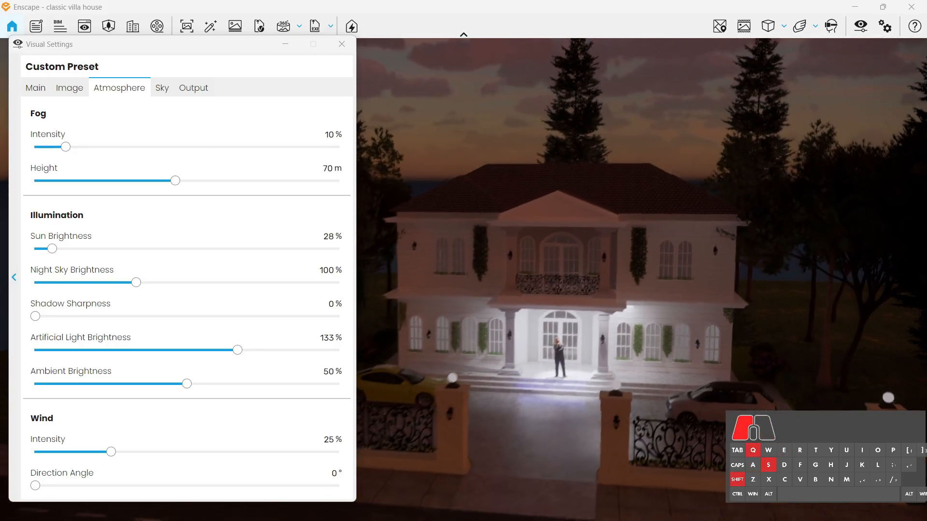
pyautogui.keyDown('shift'); pyautogui.moveTo(680, 193); pyautogui.dragTo(680, 201); pyautogui.keyUp('shift')
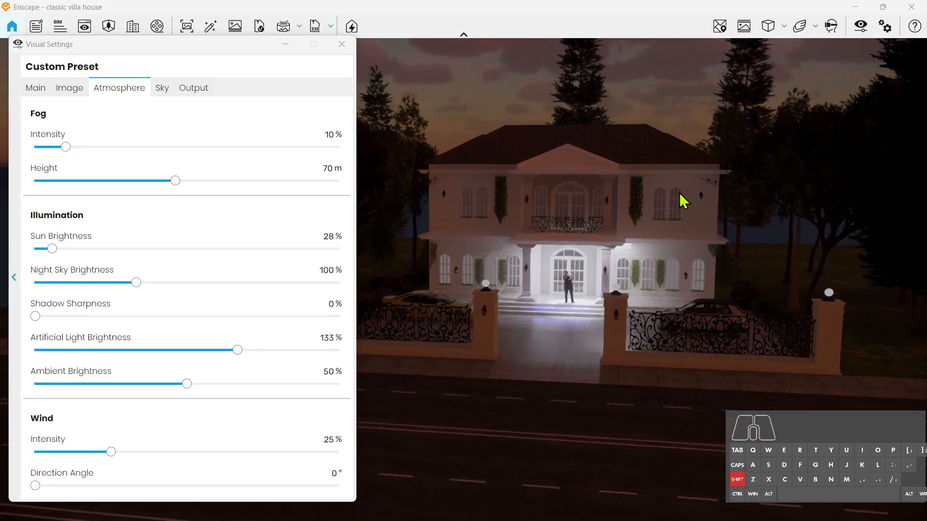
pyautogui.keyDown('shift'); pyautogui.moveTo(681, 201); pyautogui.dragTo(616, 201, button='right'); pyautogui.keyUp('shift')
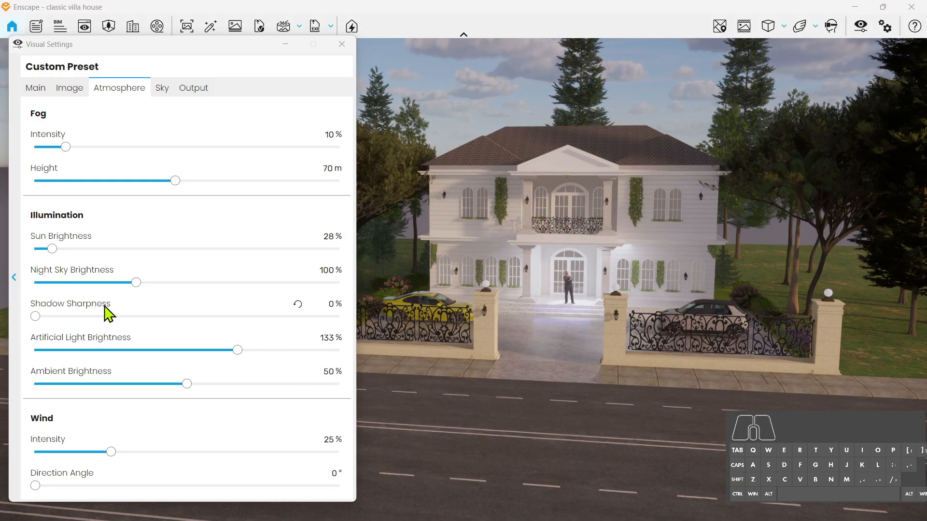
pyautogui.moveTo(241, 353); pyautogui.dragTo(204, 365)
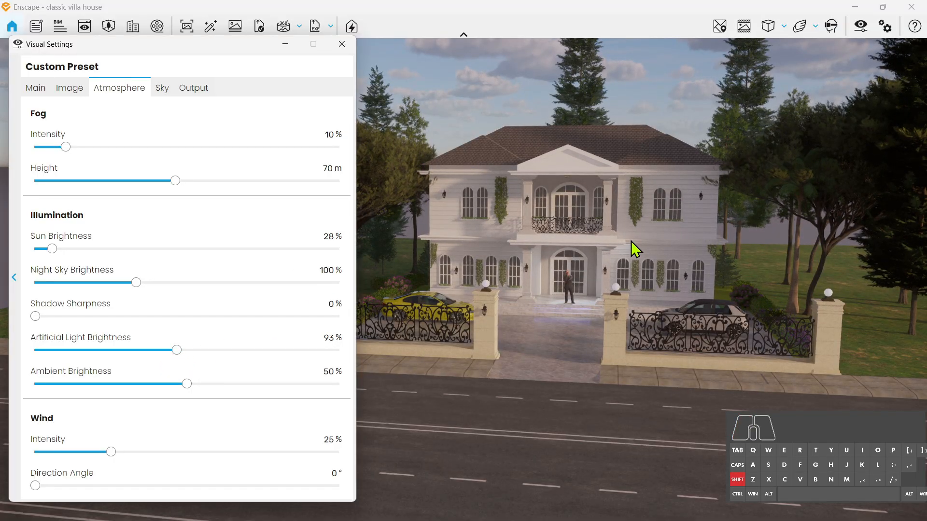
pyautogui.moveTo(630, 241)
pyautogui.keyDown('shift'); pyautogui.mouseDown(button='right')
pyautogui.moveTo(616, 242)
pyautogui.moveTo(661, 241)
pyautogui.moveTo(647, 242)
pyautogui.mouseUp(button='right'); pyautogui.keyUp('shift')
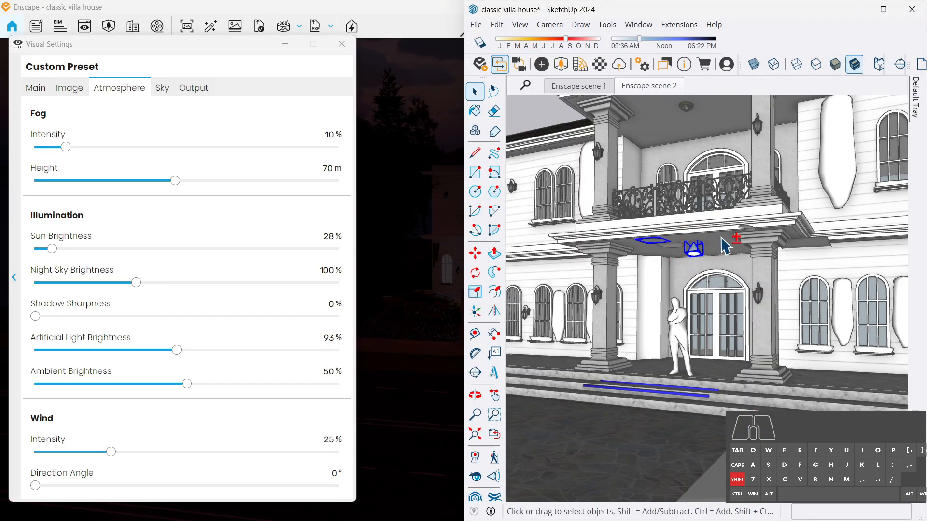
# Copy the selected porch ceiling lights straight up to just below the ceiling over the upper balcony.
pyautogui.moveTo(721, 237)
pyautogui.mouseDown(button='middle')
pyautogui.moveTo(679, 242)
pyautogui.moveTo(629, 217)
pyautogui.moveTo(666, 236)
pyautogui.moveTo(651, 234)
pyautogui.mouseUp(button='middle')
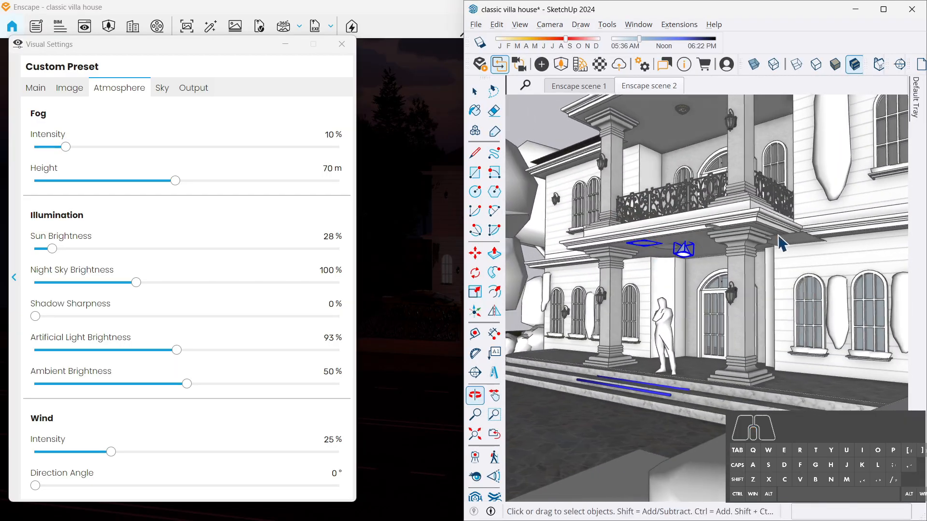
pyautogui.moveTo(791, 247); pyautogui.dragTo(774, 288, button='middle')
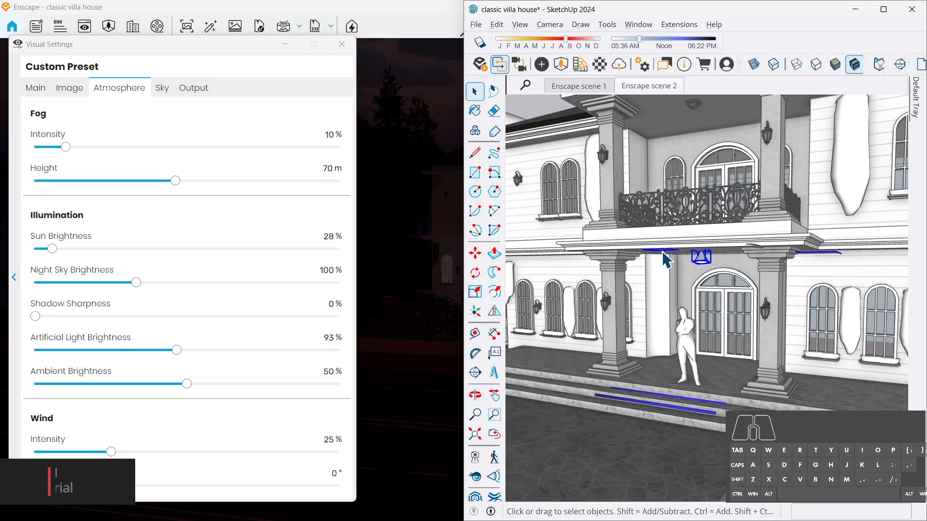
pyautogui.moveTo(662, 252); pyautogui.dragTo(677, 207, button='middle')
pyautogui.press('m')
pyautogui.click(673, 236)
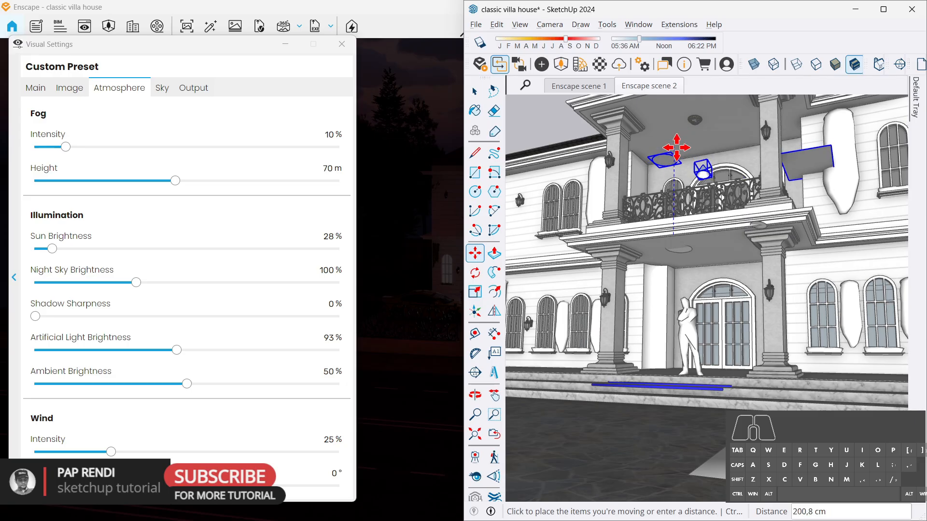
pyautogui.keyDown('shift'); pyautogui.moveTo(677, 148); pyautogui.dragTo(679, 195, button='middle'); pyautogui.keyUp('shift')
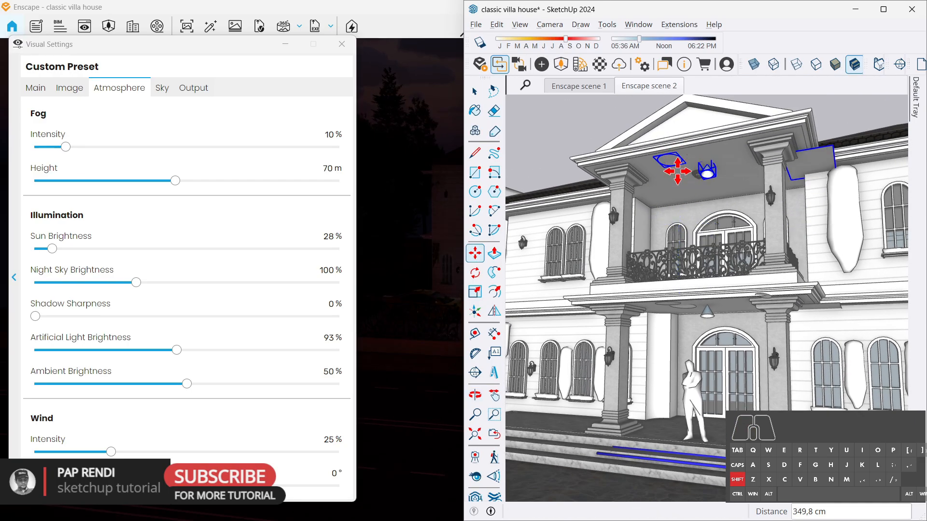
# Move the visual settings window aside and snap the render window to half the screen beside SketchUp.
pyautogui.moveTo(250, 53); pyautogui.dragTo(926, 86)
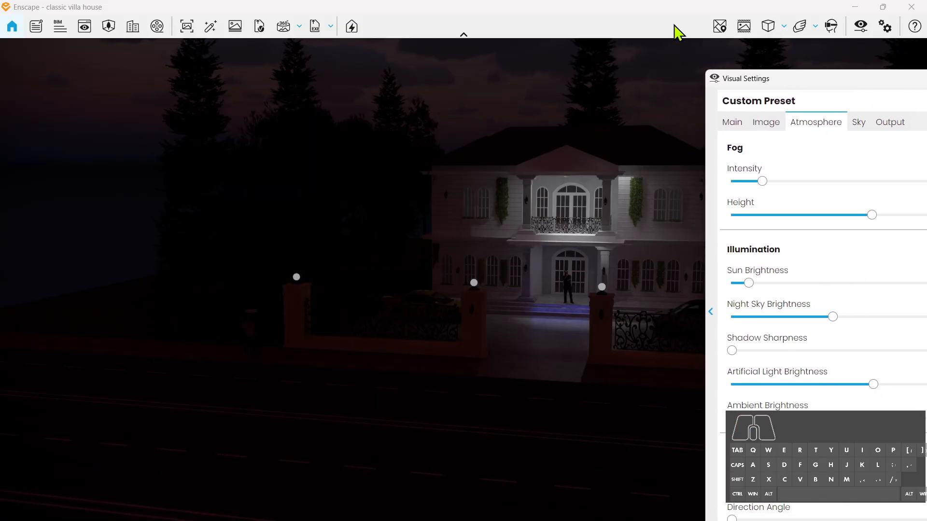
pyautogui.moveTo(887, 14)
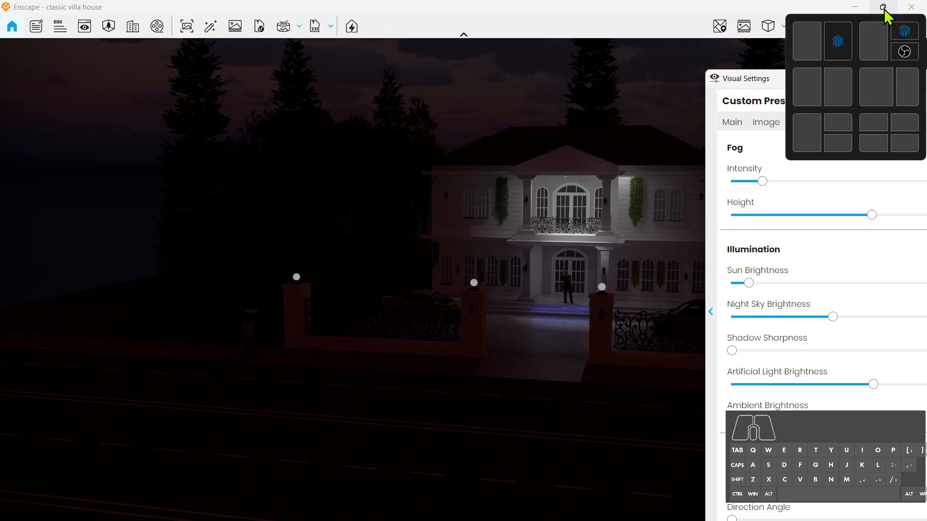
pyautogui.click(848, 44)
# Copy the balcony's disk light above the window groups of both wings, on the upper floor and the ground floor.
pyautogui.moveTo(612, 208)
pyautogui.mouseDown(button='middle')
pyautogui.moveTo(633, 219)
pyautogui.moveTo(651, 208)
pyautogui.mouseUp(button='middle')
pyautogui.moveTo(661, 162); pyautogui.dragTo(687, 161, button='middle')
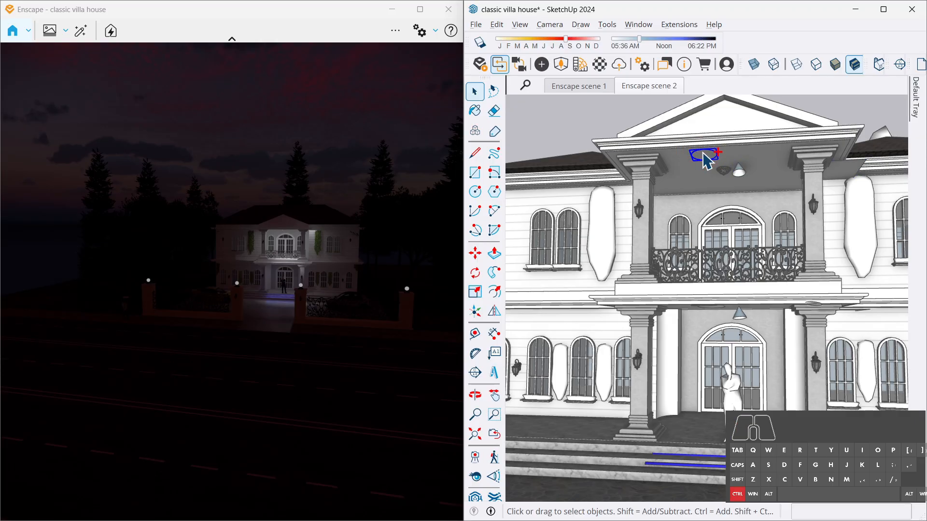
pyautogui.keyDown('shift'); pyautogui.moveTo(661, 182); pyautogui.dragTo(688, 193, button='middle'); pyautogui.keyUp('shift')
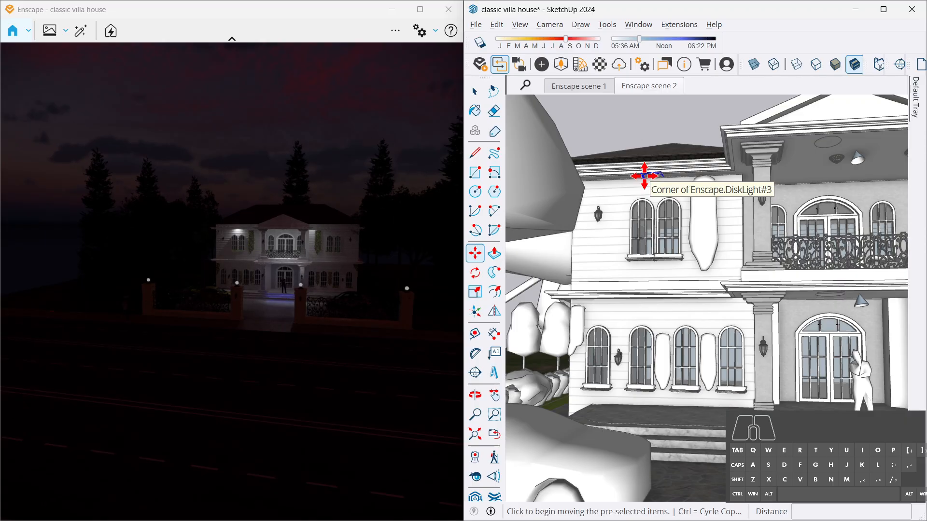
pyautogui.moveTo(659, 171); pyautogui.dragTo(738, 162, button='middle')
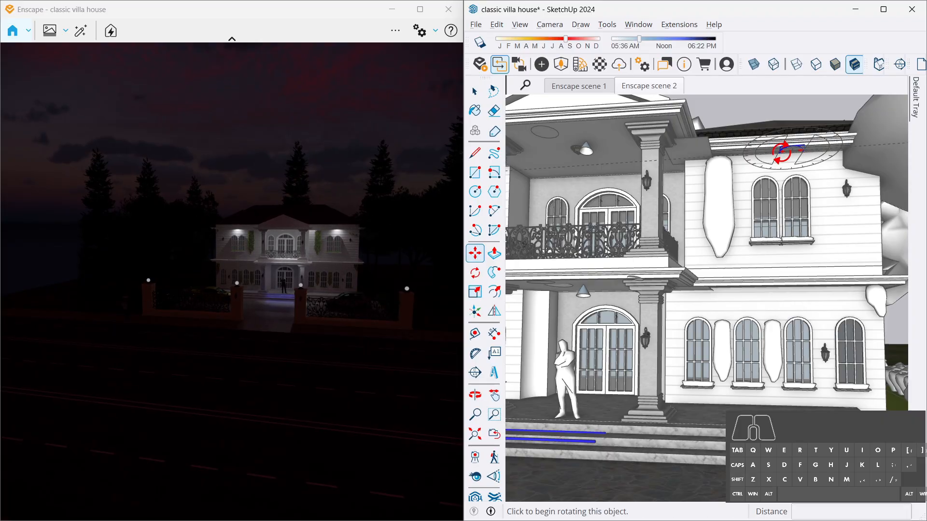
pyautogui.moveTo(782, 153); pyautogui.dragTo(626, 156, button='middle')
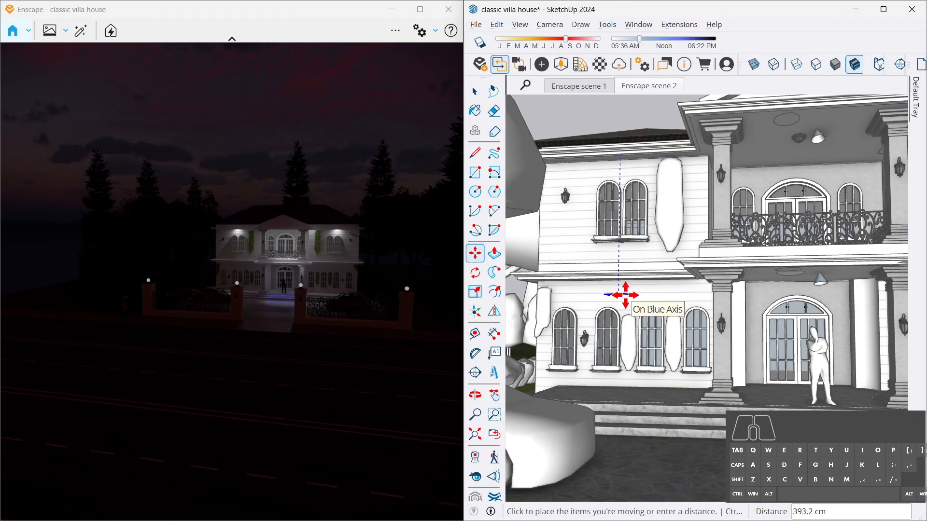
pyautogui.click(643, 280)
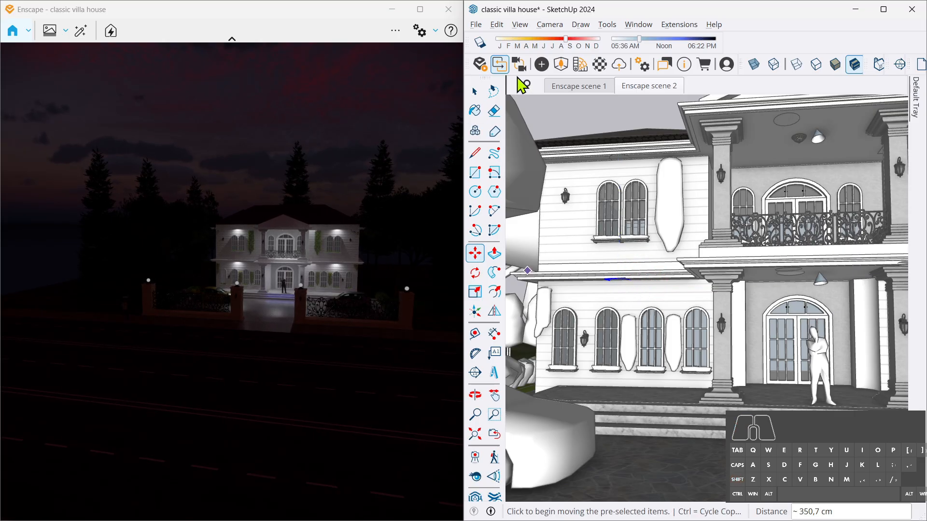
# Turn on view synchronization and frame the night-lit villa front in the render from above the gate pillars.
pyautogui.click(519, 68)
pyautogui.moveTo(283, 300); pyautogui.dragTo(316, 297)
pyautogui.hotkey('shift', 's')
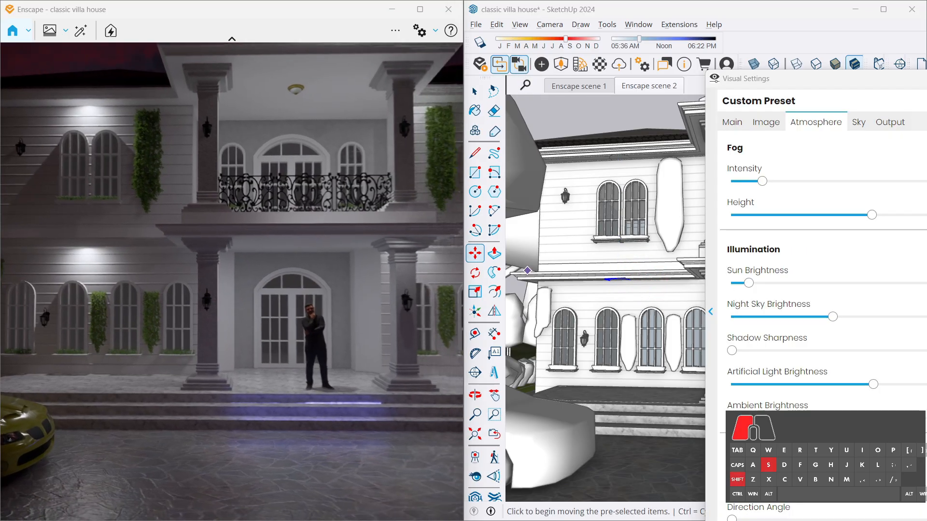
pyautogui.press('e')
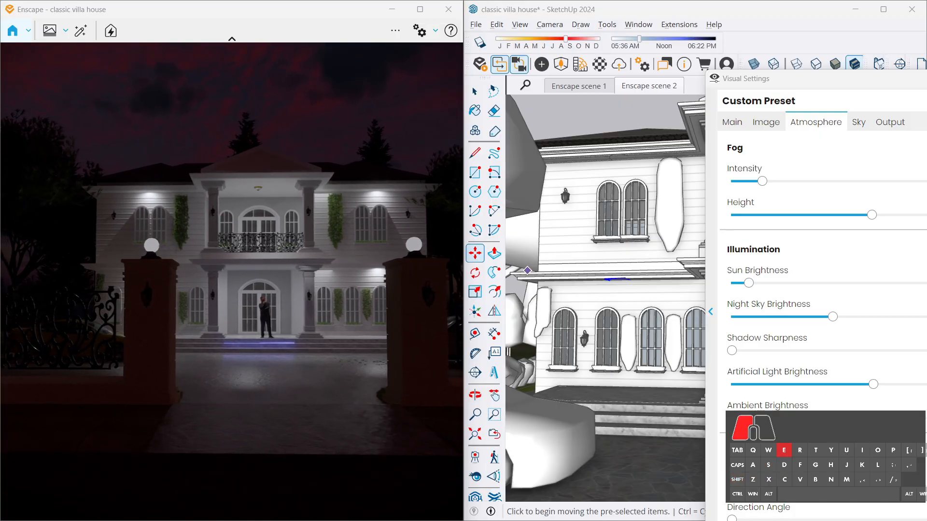
pyautogui.press('w')
pyautogui.press('d')
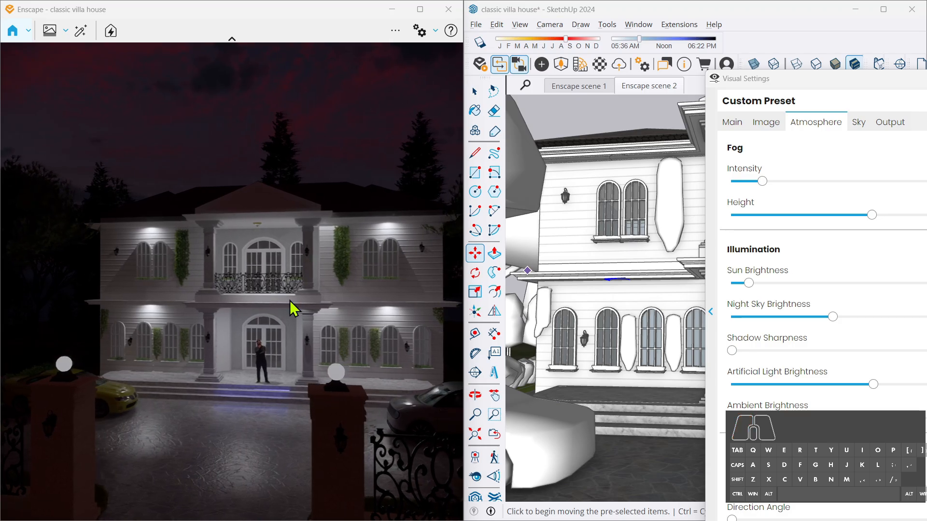
# Paste a copy of the blue linear step light along the base of the roof gable and make it unique.
pyautogui.moveTo(603, 211)
pyautogui.keyDown('shift'); pyautogui.mouseDown(button='middle')
pyautogui.moveTo(610, 200)
pyautogui.moveTo(542, 207)
pyautogui.moveTo(542, 234)
pyautogui.moveTo(581, 296)
pyautogui.moveTo(647, 302)
pyautogui.moveTo(656, 296)
pyautogui.moveTo(506, 195)
pyautogui.mouseUp(button='middle'); pyautogui.keyUp('shift')
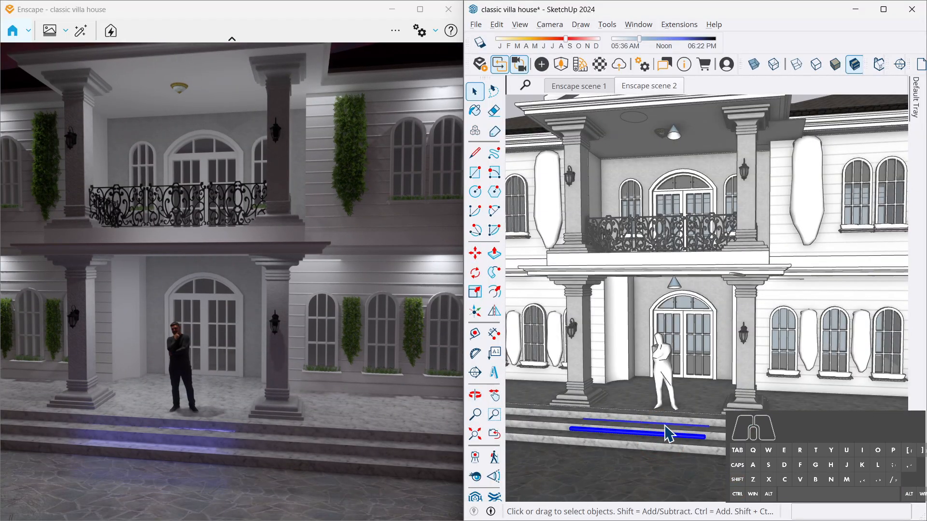
pyautogui.moveTo(668, 433)
pyautogui.mouseDown(button='middle')
pyautogui.moveTo(648, 376)
pyautogui.moveTo(658, 393)
pyautogui.mouseUp(button='middle')
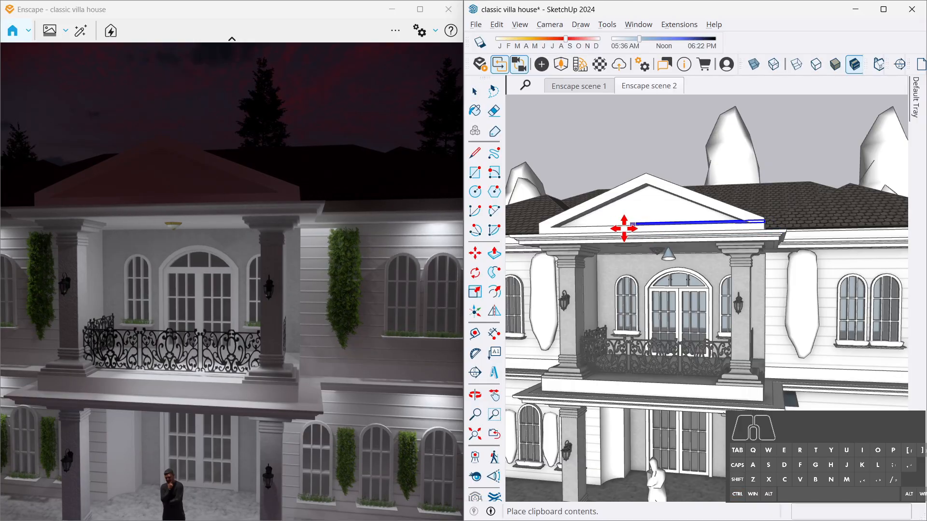
pyautogui.click(590, 231)
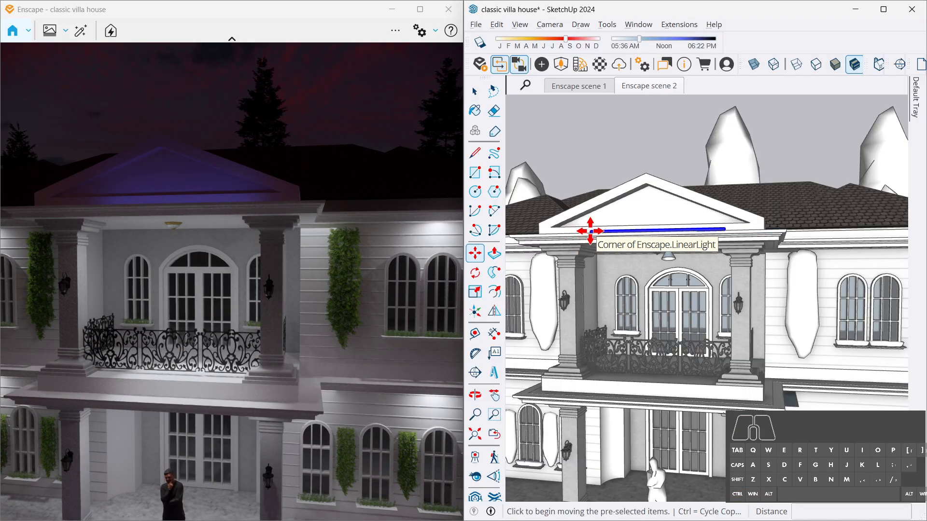
pyautogui.rightClick(651, 232)
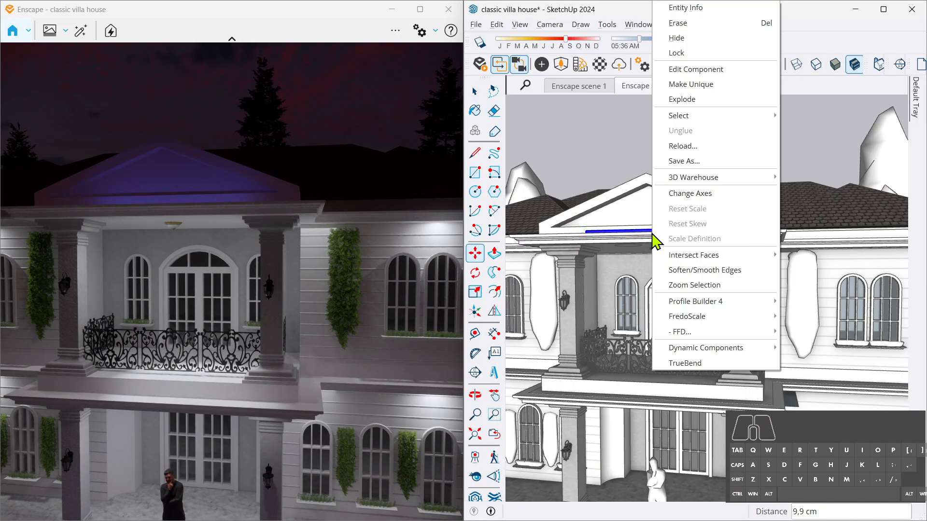
pyautogui.click(742, 84)
# Paint the gable's linear light with the pale yellow Color E02.
pyautogui.moveTo(914, 106)
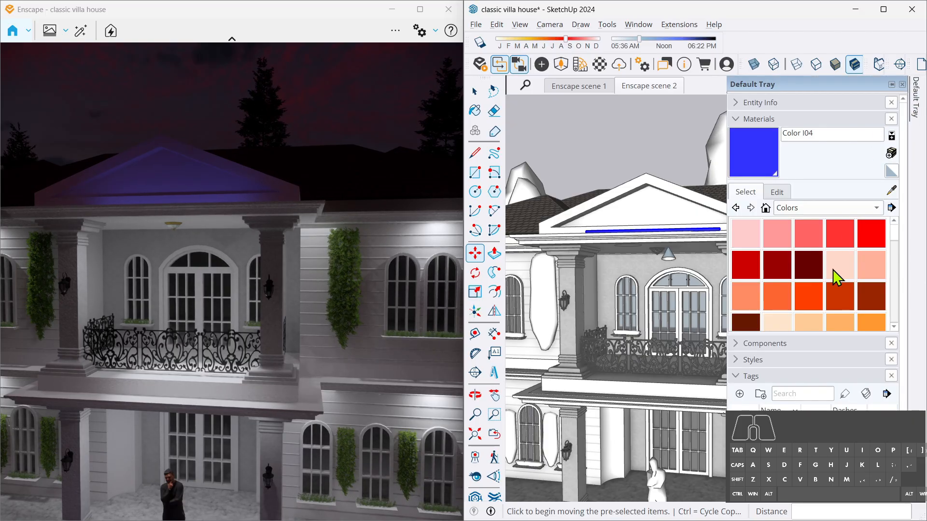
pyautogui.scroll(-1, 826, 295)
pyautogui.scroll(-3, 826, 297)
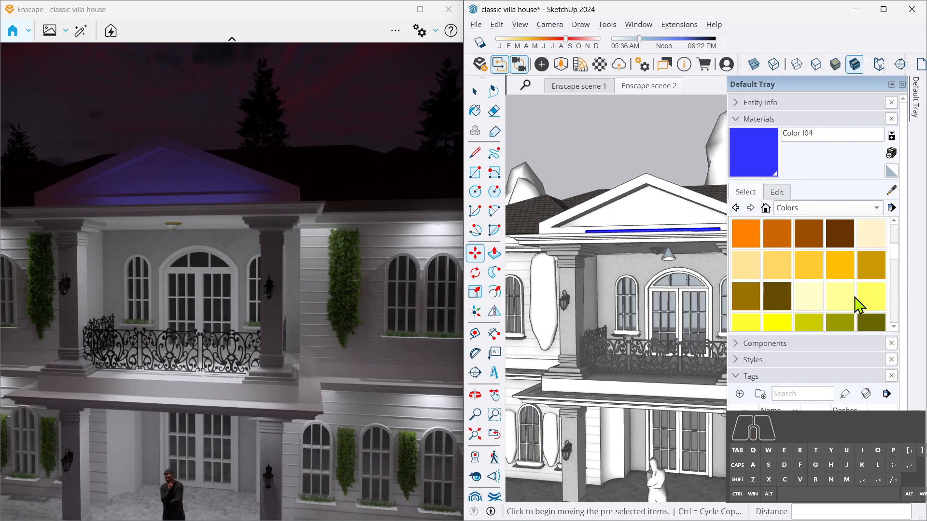
pyautogui.click(840, 307)
pyautogui.scroll(1, 669, 222)
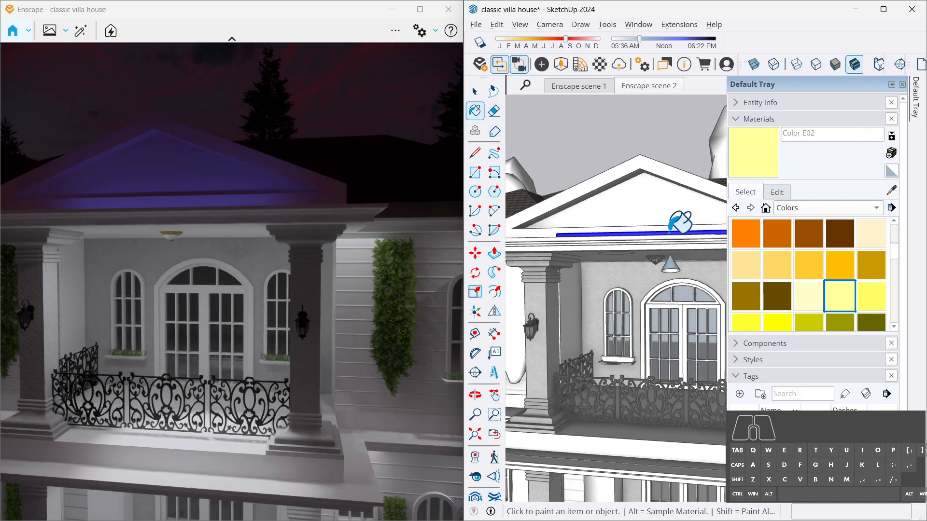
pyautogui.click(670, 232)
# Paint the gable's linear light with the plain white colour from the Colors collection.
pyautogui.scroll(-3, 680, 256)
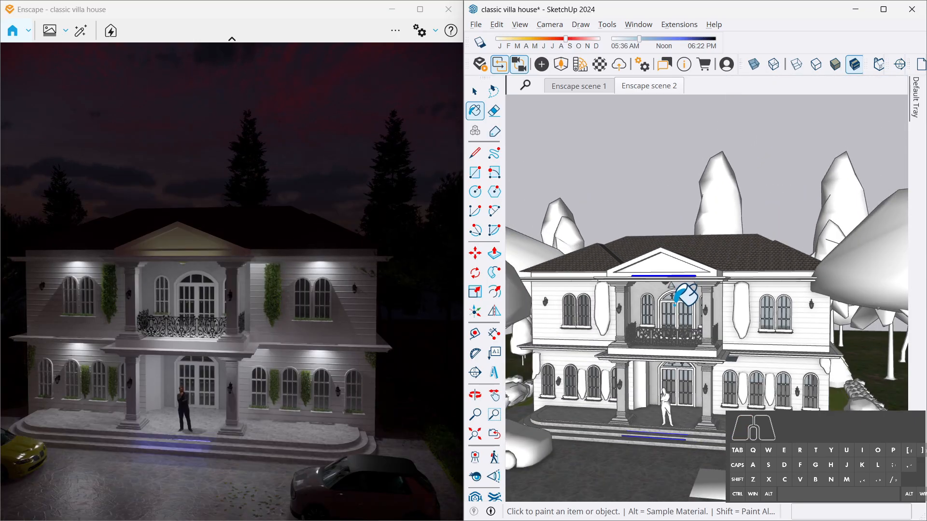
pyautogui.scroll(2, 685, 300)
pyautogui.moveTo(912, 126)
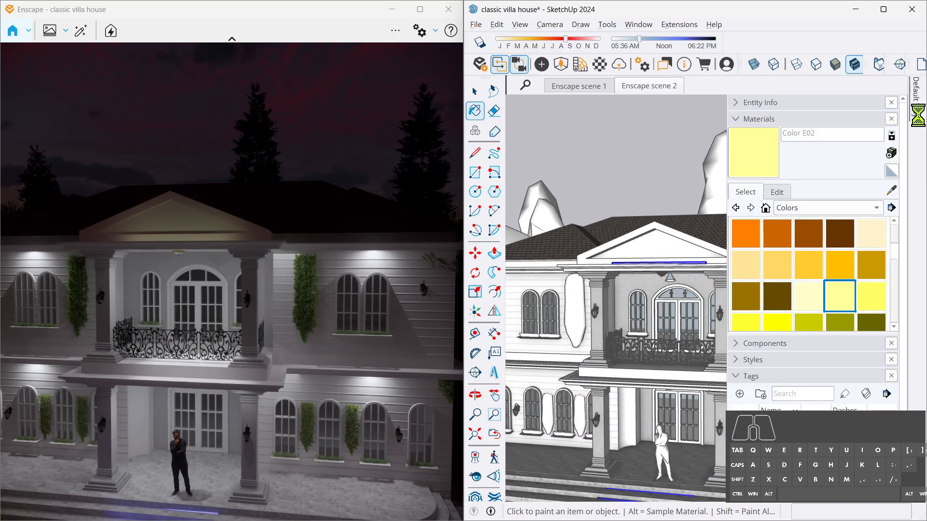
pyautogui.scroll(-2, 851, 273)
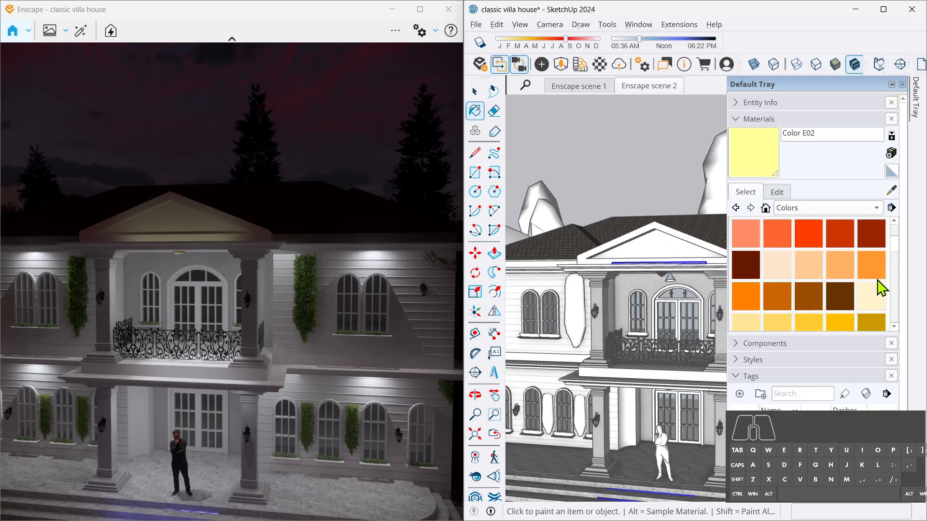
pyautogui.scroll(-10, 881, 289)
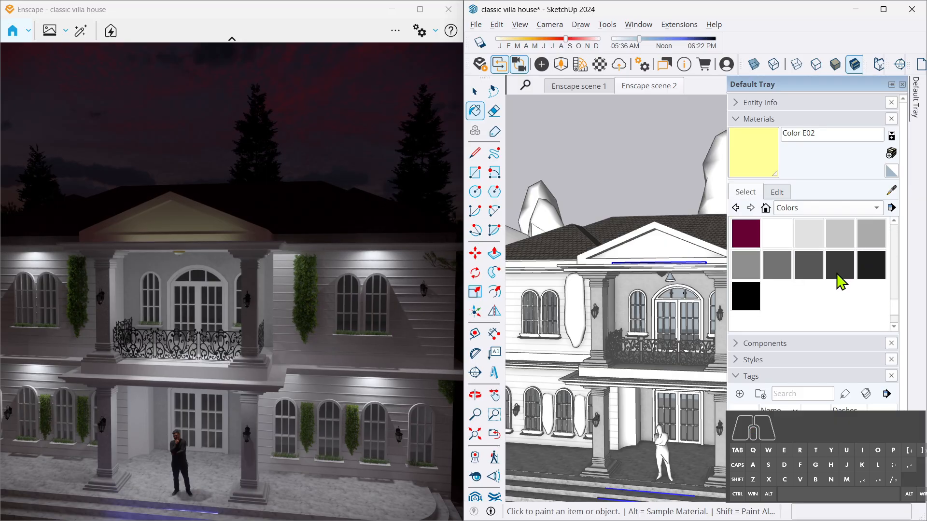
pyautogui.click(785, 237)
pyautogui.scroll(3, 719, 254)
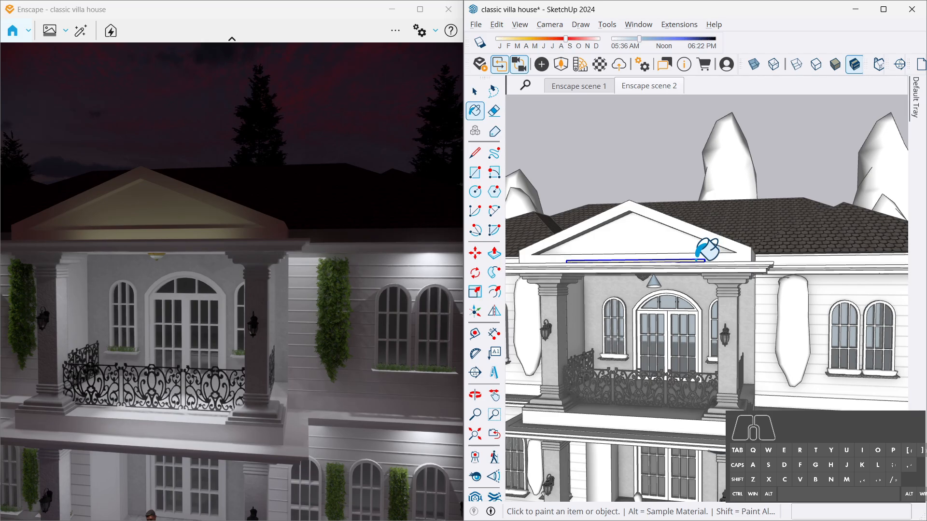
pyautogui.scroll(-3, 707, 249)
pyautogui.moveTo(706, 263)
pyautogui.keyDown('shift'); pyautogui.mouseDown(button='middle')
pyautogui.moveTo(724, 271)
pyautogui.moveTo(775, 245)
pyautogui.mouseUp(button='middle'); pyautogui.keyUp('shift')
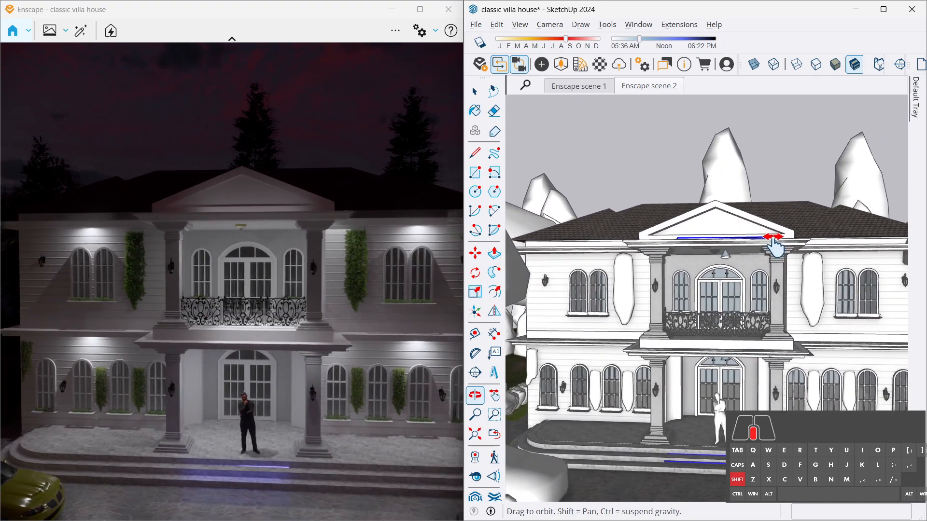
# Frame the whole villa from across the street in the render and shift the time of day to daylight.
pyautogui.scroll(-2, 776, 244)
pyautogui.press('space')
pyautogui.click(352, 271)
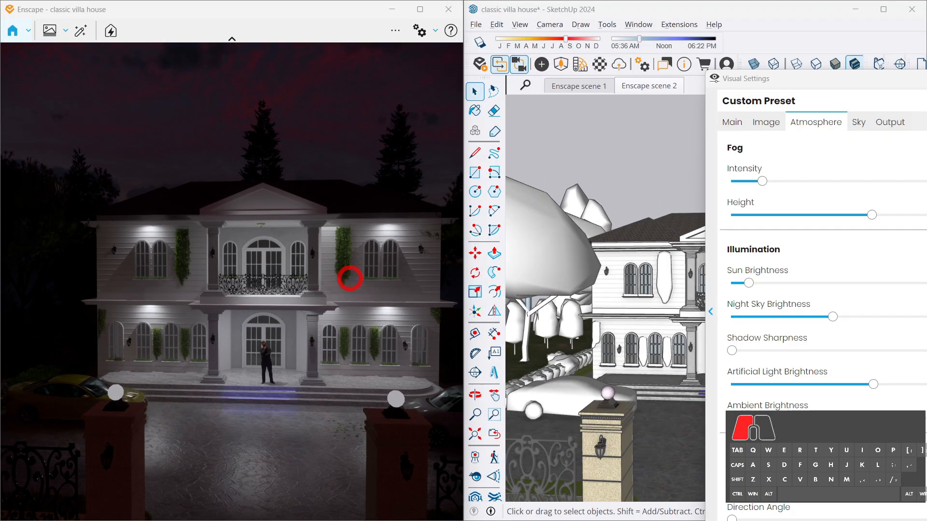
pyautogui.click(421, 123)
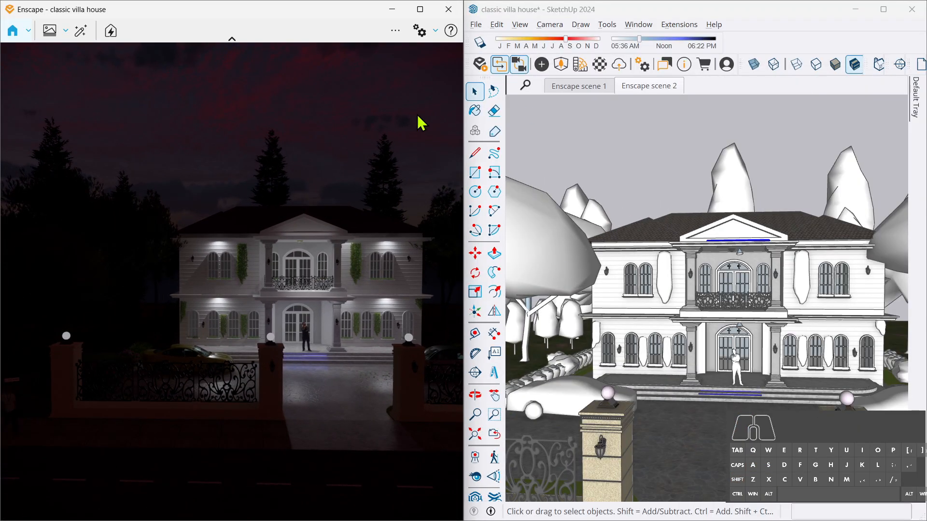
pyautogui.keyDown('shift'); pyautogui.moveTo(356, 280); pyautogui.dragTo(377, 280, button='right'); pyautogui.keyUp('shift')
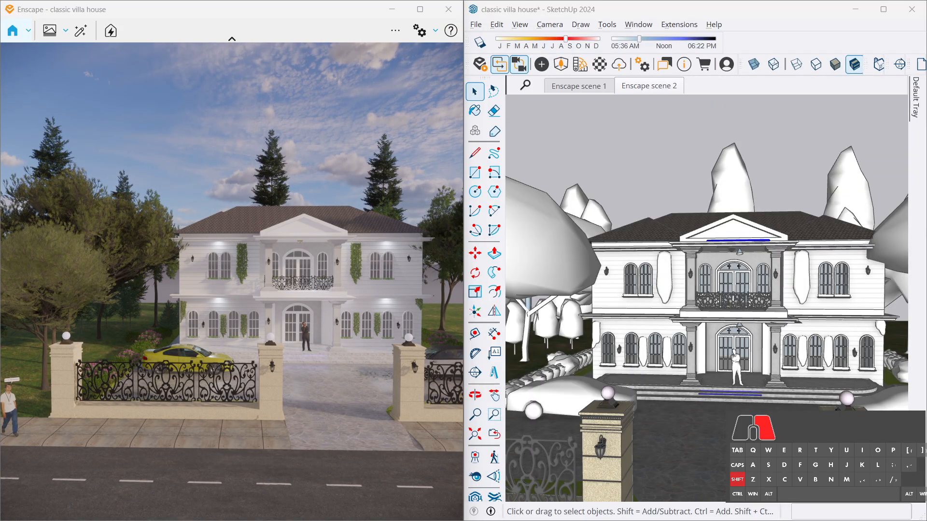
# Lower the artificial light brightness to 40 % for the daylight view of the villa.
pyautogui.hotkey('w', 'd')
pyautogui.moveTo(336, 317); pyautogui.dragTo(339, 319)
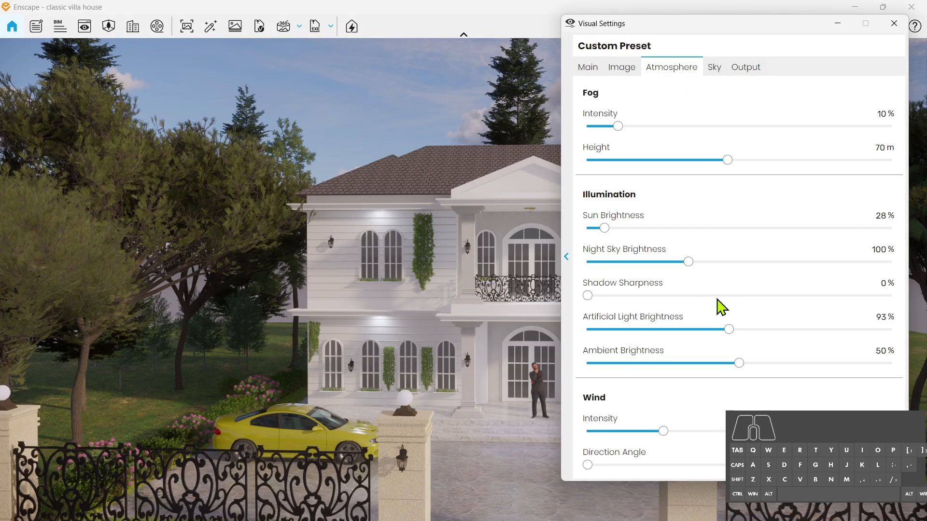
pyautogui.moveTo(729, 333); pyautogui.dragTo(647, 332)
pyautogui.moveTo(728, 25); pyautogui.dragTo(108, 33)
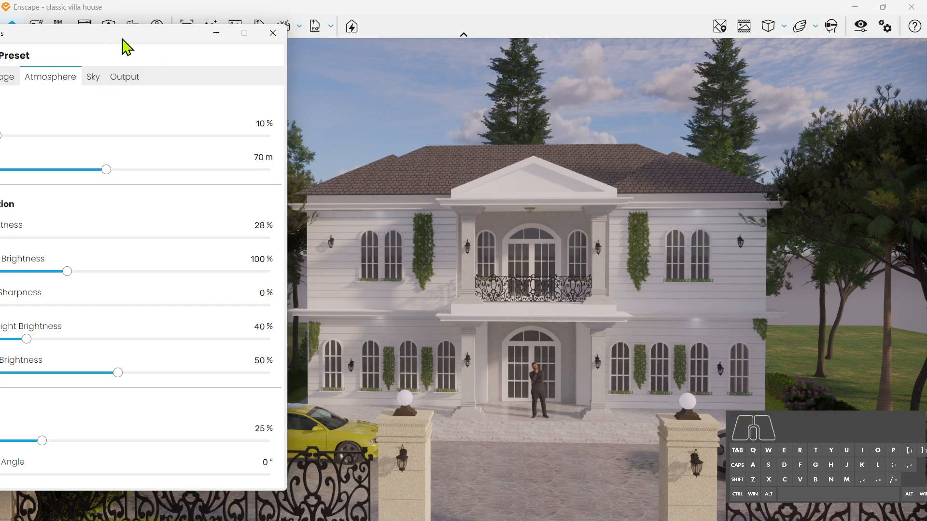
# Examine the villa's facade lighting in daylight from several viewpoints along the street.
pyautogui.hotkey('shift', 's', 'd')
pyautogui.press('s')
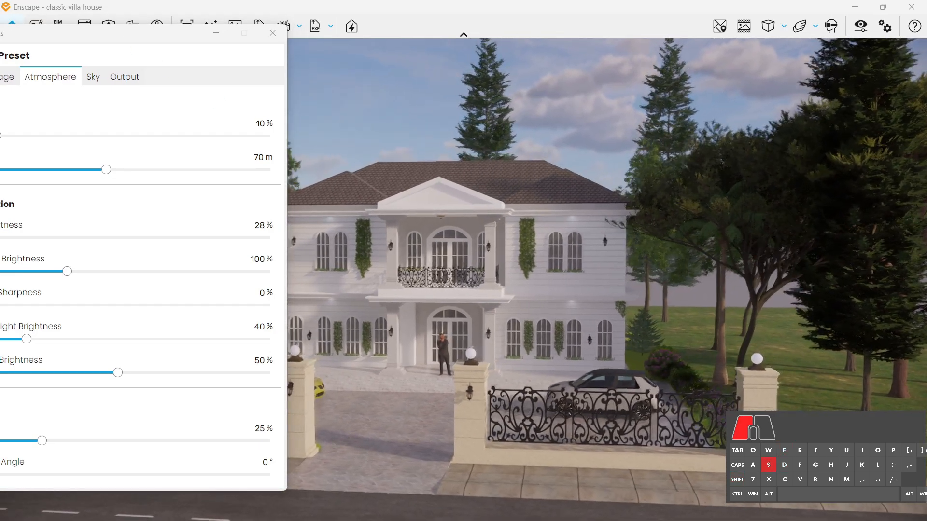
pyautogui.press('a')
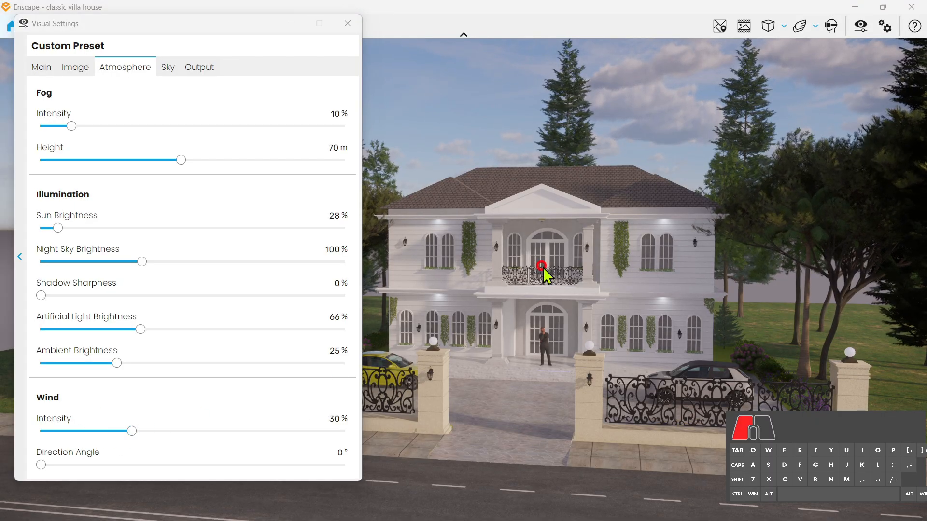
pyautogui.press('a')
pyautogui.moveTo(542, 266); pyautogui.dragTo(623, 262)
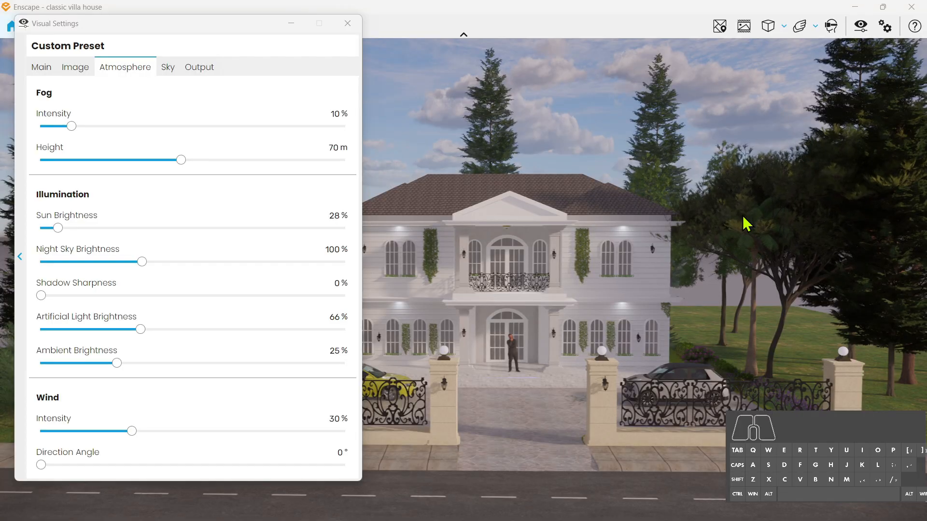
pyautogui.press('d')
pyautogui.moveTo(744, 218); pyautogui.dragTo(788, 215)
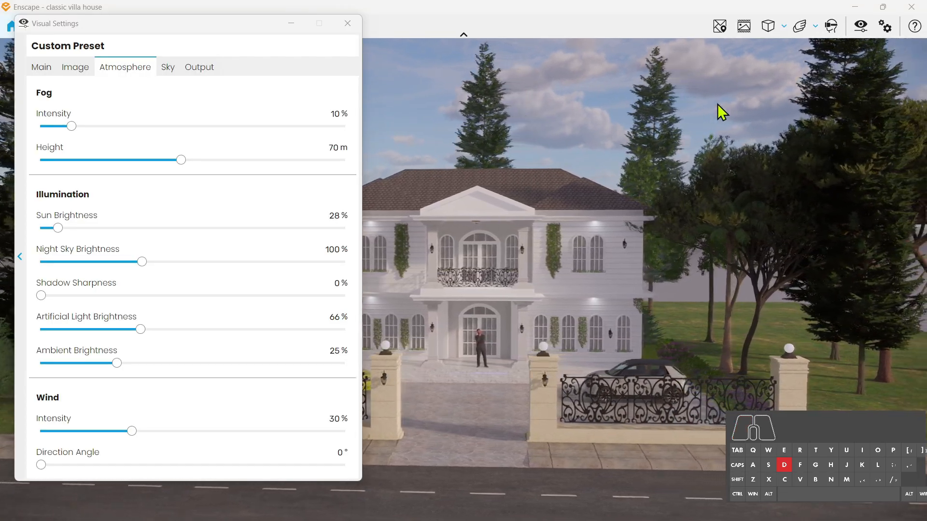
pyautogui.moveTo(721, 111); pyautogui.dragTo(695, 110)
pyautogui.press('a')
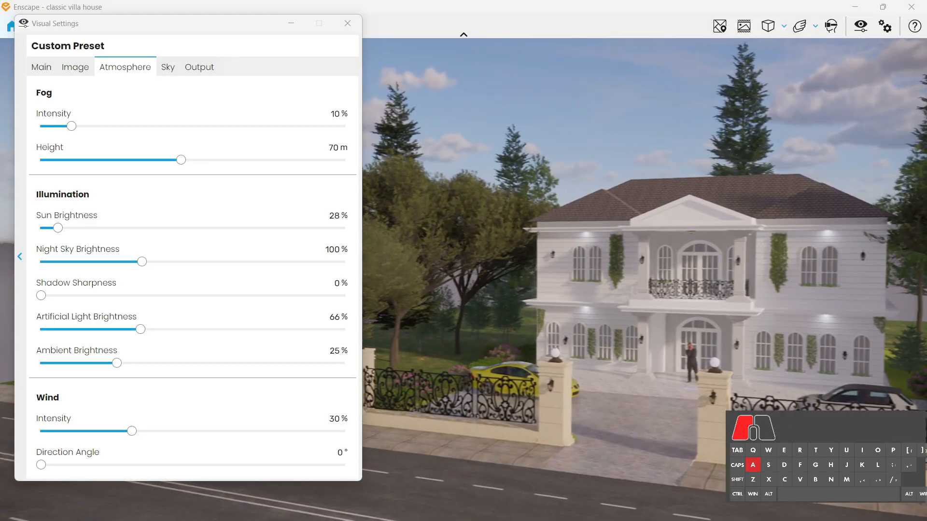
# Set the wind intensity to 0 % and look over the trees beside the villa.
pyautogui.moveTo(131, 431); pyautogui.dragTo(4, 439)
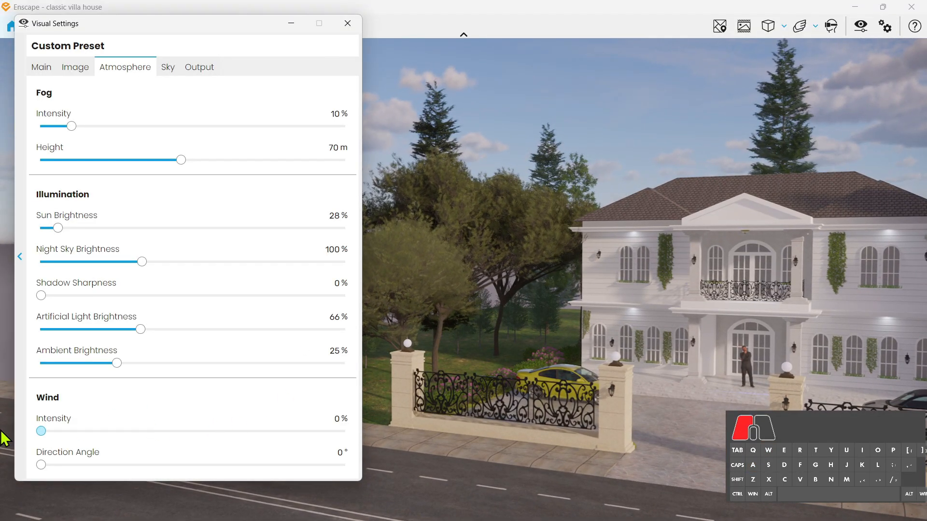
pyautogui.moveTo(653, 207)
pyautogui.mouseDown()
pyautogui.moveTo(739, 207)
pyautogui.moveTo(659, 209)
pyautogui.mouseUp()
pyautogui.press('d')
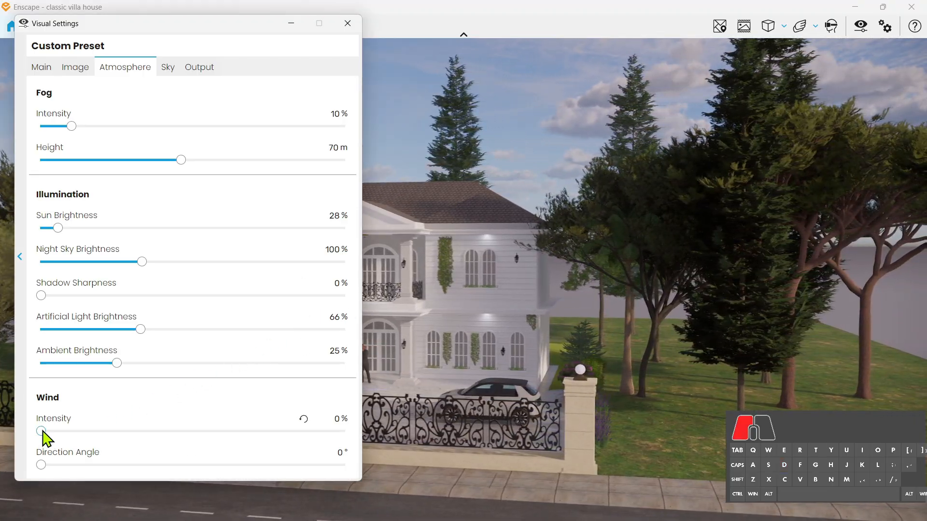
# Raise the wind intensity to 100 % and look at the moving trees around the villa.
pyautogui.moveTo(41, 431); pyautogui.dragTo(393, 429)
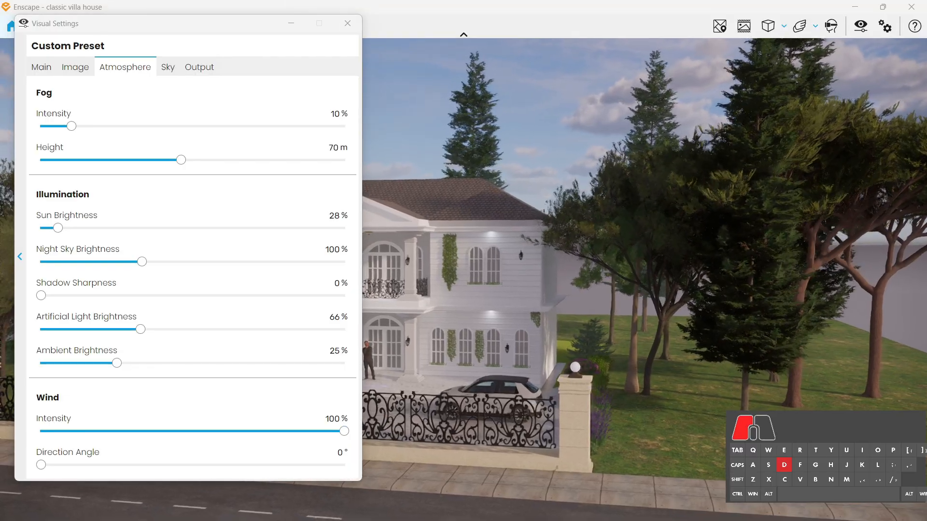
pyautogui.press('s')
pyautogui.press('a')
pyautogui.moveTo(425, 411); pyautogui.dragTo(380, 418)
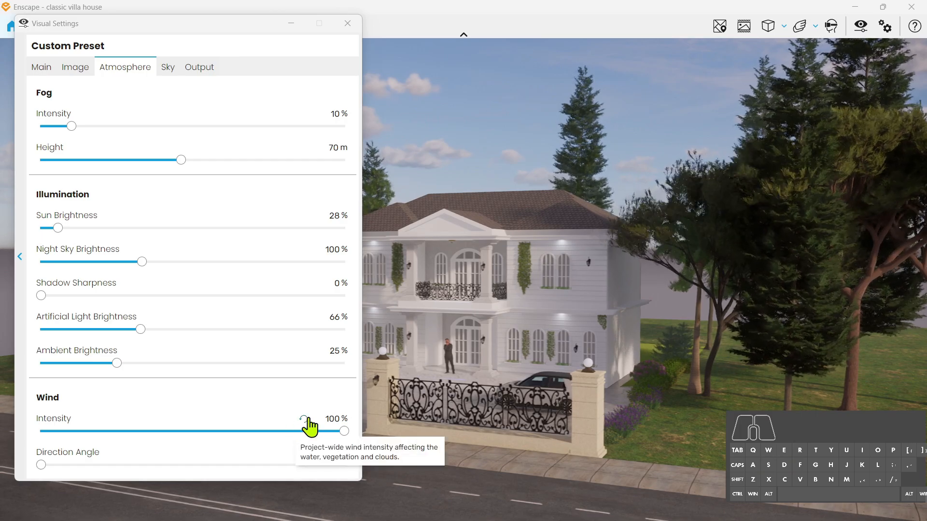
# Reset the wind intensity to its default value and bring the villa's front back into view.
pyautogui.click(304, 419)
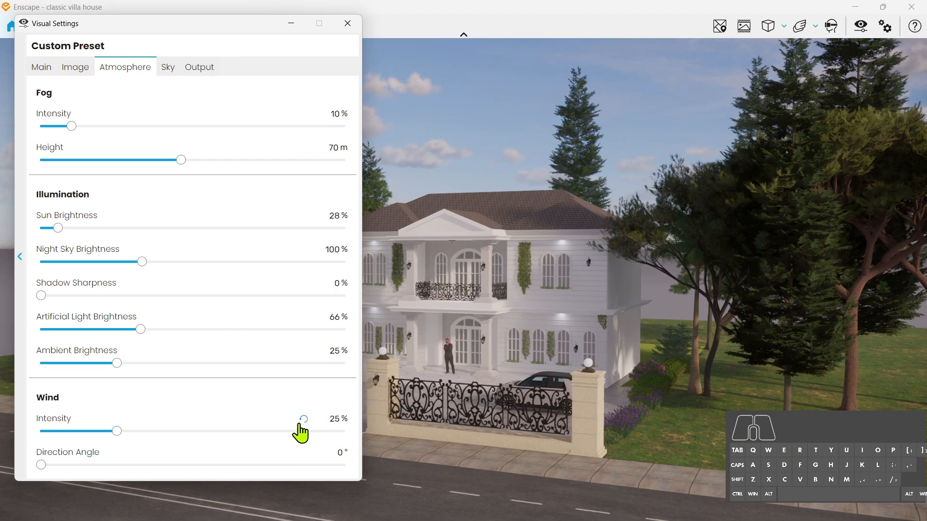
pyautogui.press('a')
pyautogui.moveTo(694, 286); pyautogui.dragTo(666, 286)
pyautogui.press('w')
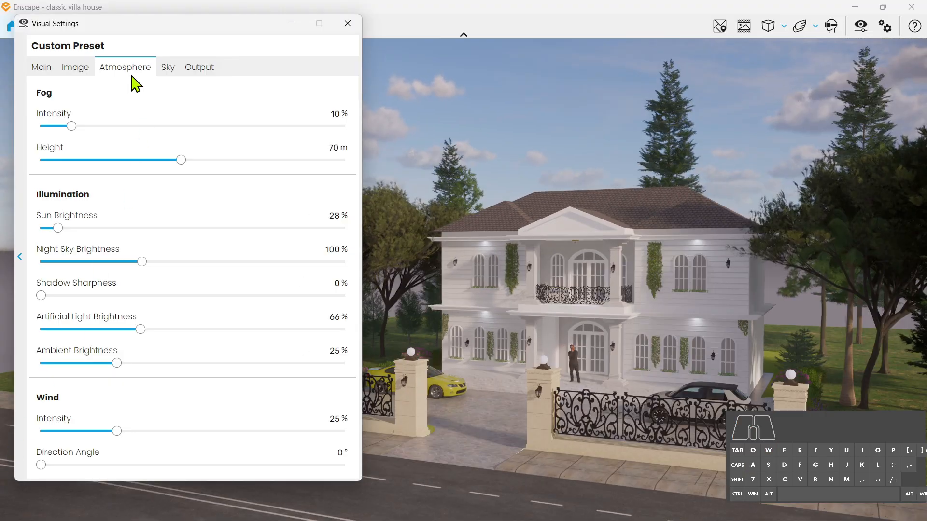
# Change the sky's horizon source to Forest.
pyautogui.click(167, 69)
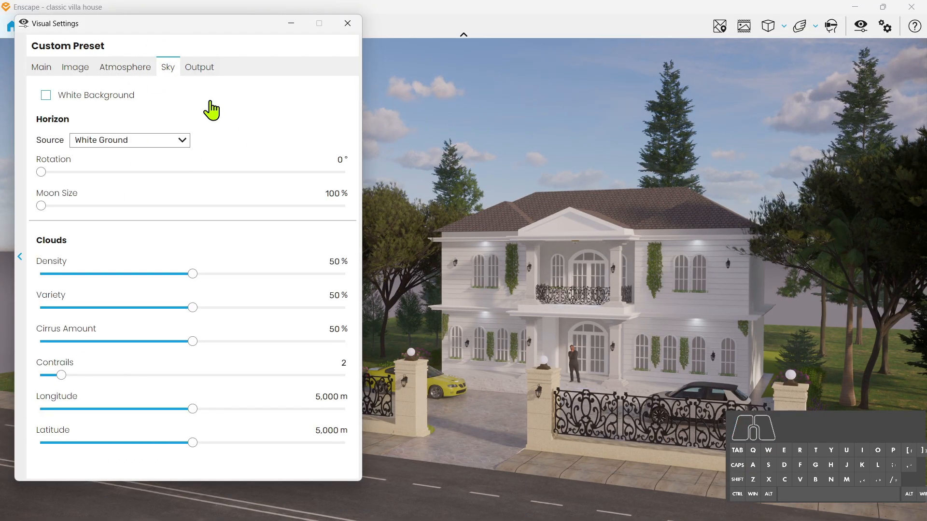
pyautogui.click(154, 144)
pyautogui.click(125, 212)
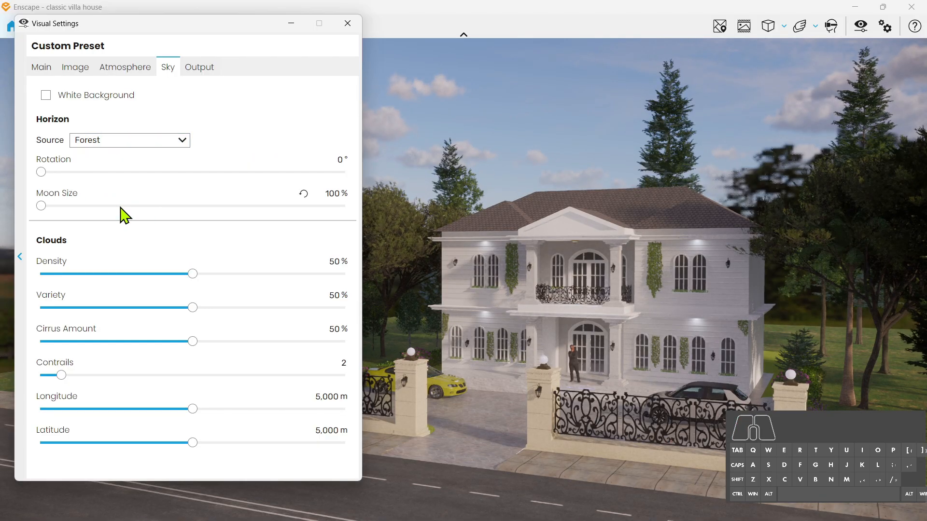
# Rotate the forest horizon to 54° and view the backdrop around the villa from a raised viewpoint.
pyautogui.moveTo(566, 217); pyautogui.dragTo(581, 240)
pyautogui.press('e')
pyautogui.press('a')
pyautogui.press('s')
pyautogui.press('w')
pyautogui.press('d')
pyautogui.moveTo(42, 173); pyautogui.dragTo(81, 170)
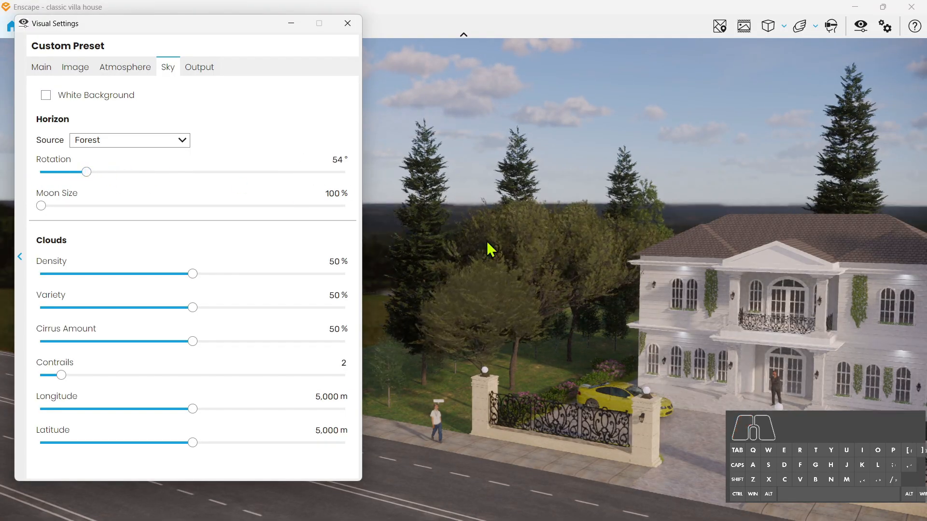
pyautogui.press('a')
pyautogui.moveTo(486, 243); pyautogui.dragTo(544, 250)
pyautogui.press('q')
pyautogui.press('s')
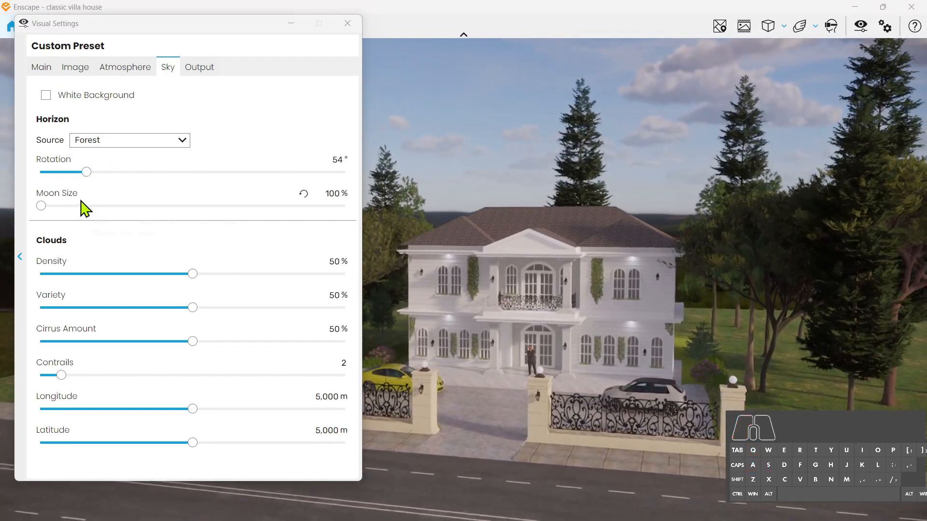
# Reset the horizon rotation to its default and set it to 35°.
pyautogui.click(302, 164)
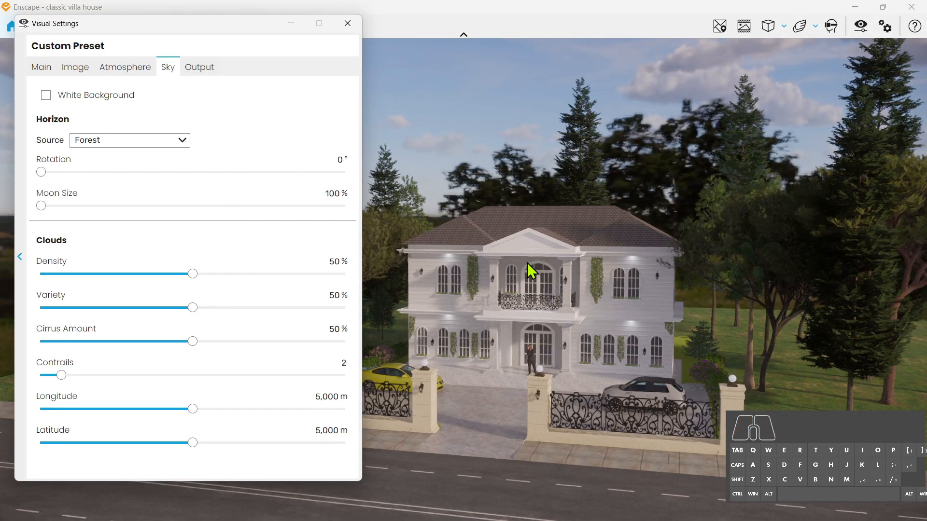
pyautogui.press('a')
pyautogui.moveTo(527, 263); pyautogui.dragTo(557, 271)
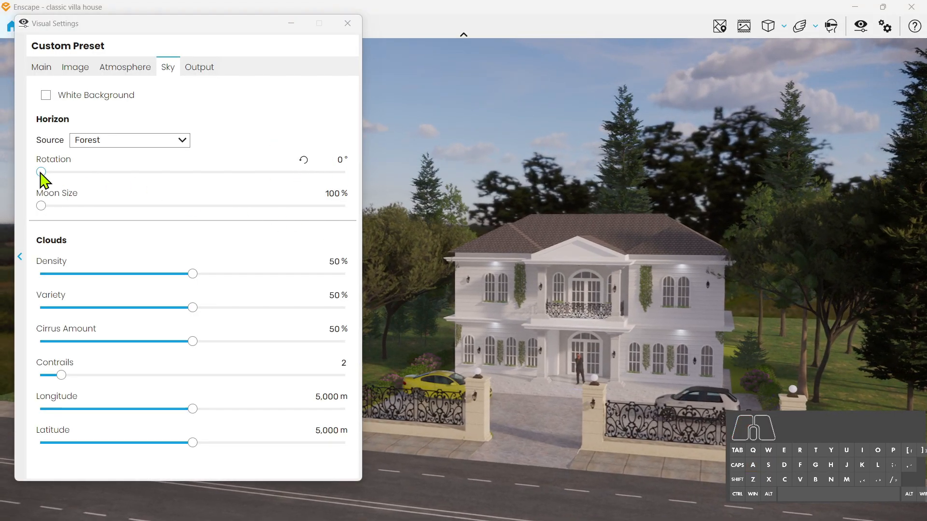
pyautogui.moveTo(41, 172); pyautogui.dragTo(58, 172)
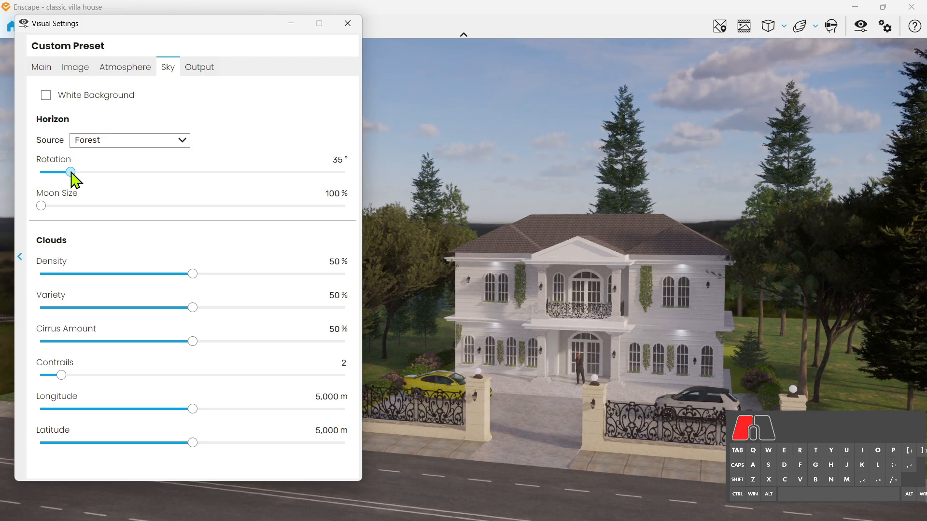
# Set the cloud density to 71 % with the villa and more of the sky in view.
pyautogui.moveTo(601, 273); pyautogui.dragTo(642, 270)
pyautogui.press('a')
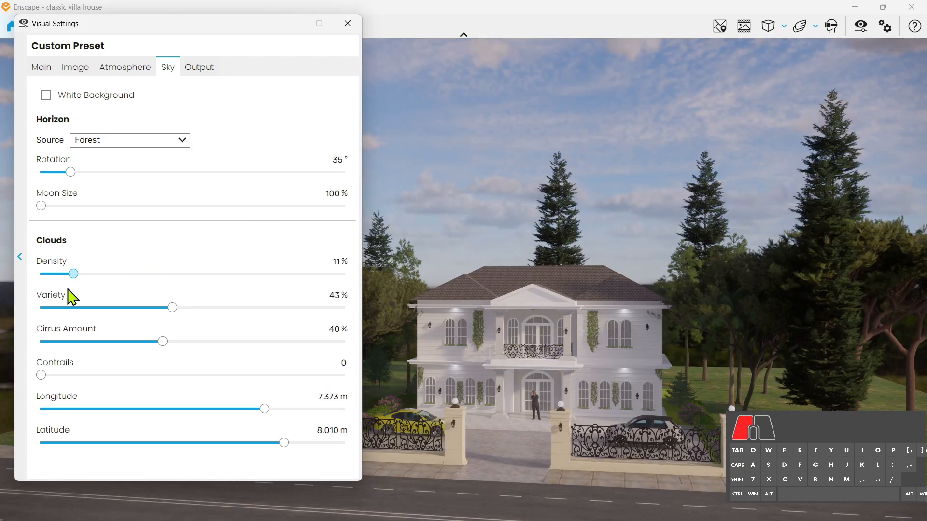
pyautogui.moveTo(68, 278); pyautogui.dragTo(256, 267)
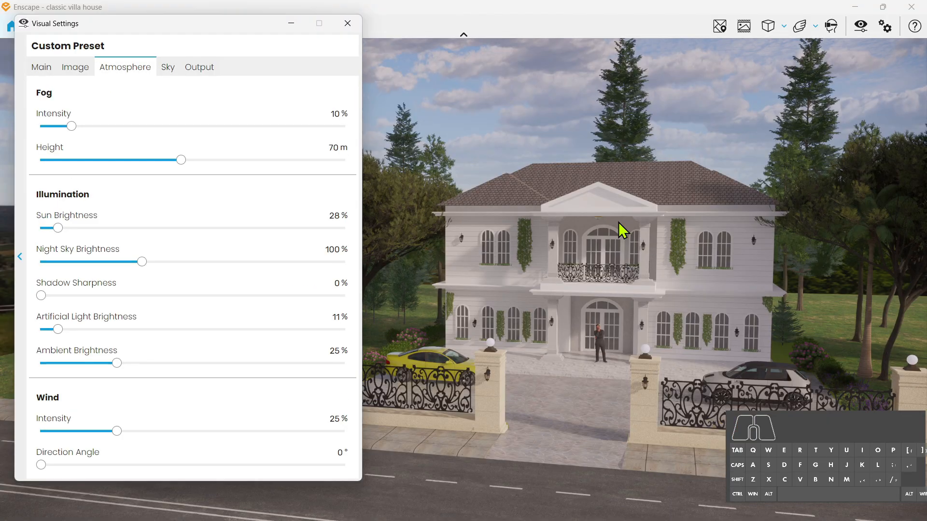
# Set the output resolution of the visual settings to Ultra HD.
pyautogui.click(169, 69)
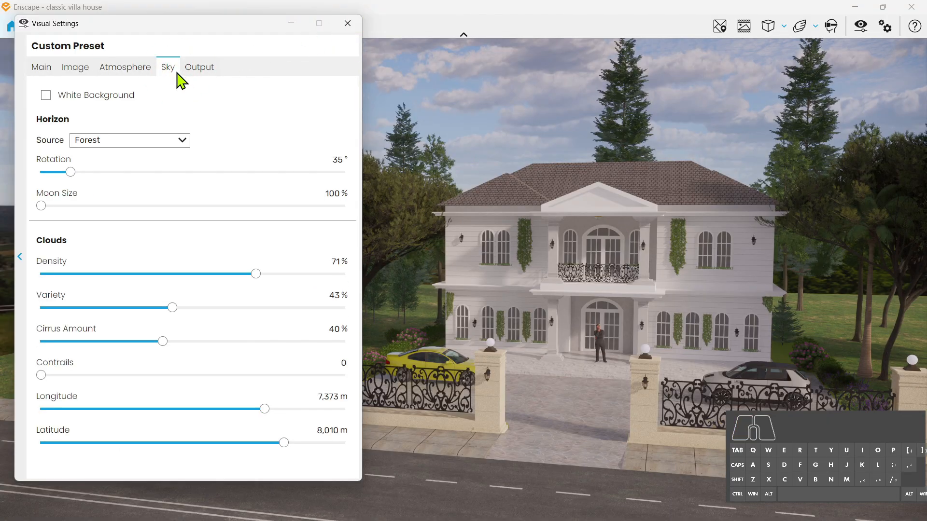
pyautogui.click(200, 75)
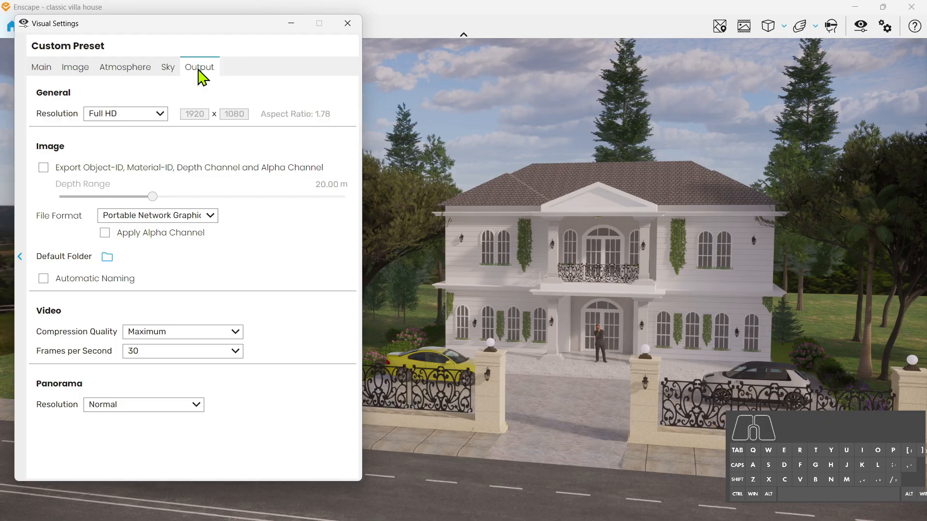
pyautogui.moveTo(238, 24); pyautogui.dragTo(400, 18)
pyautogui.click(319, 115)
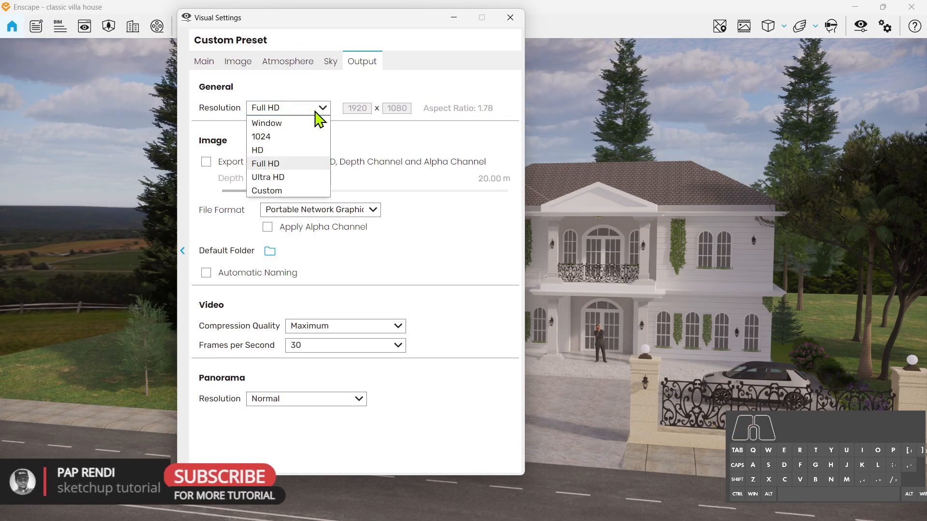
pyautogui.click(293, 178)
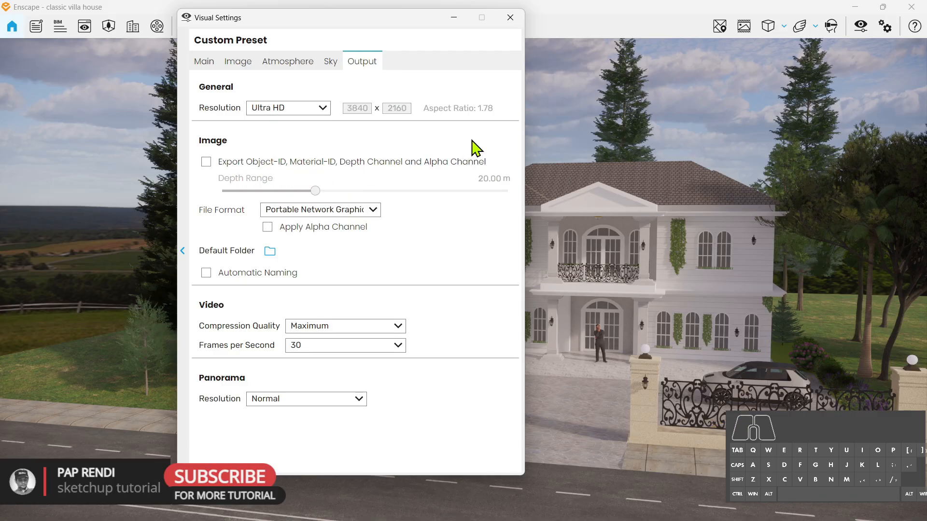
# Keep Portable Network Graphics (*.png) as the image file format and enable Apply Alpha Channel.
pyautogui.click(367, 211)
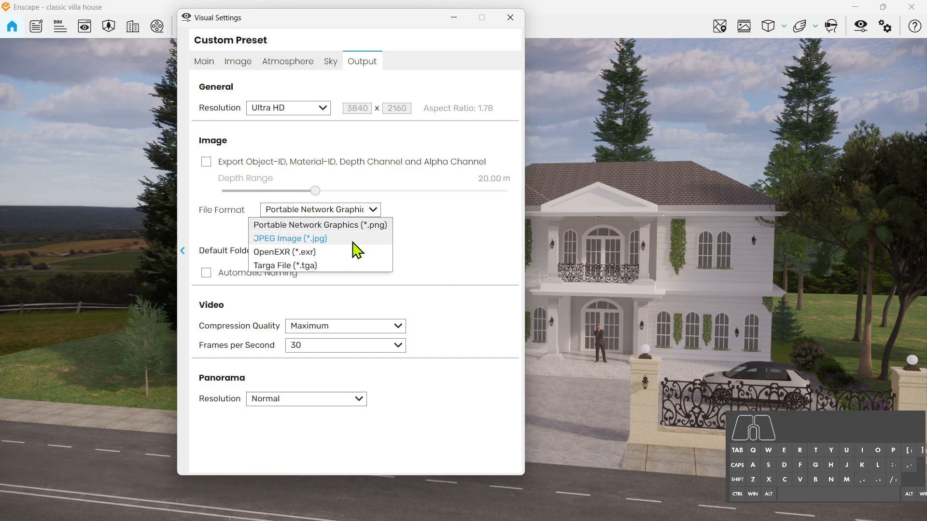
pyautogui.click(383, 226)
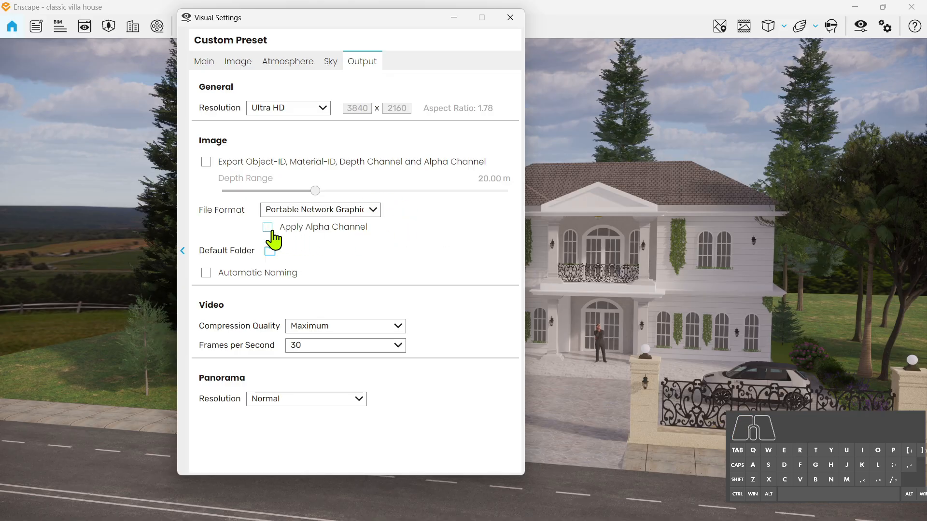
pyautogui.click(292, 231)
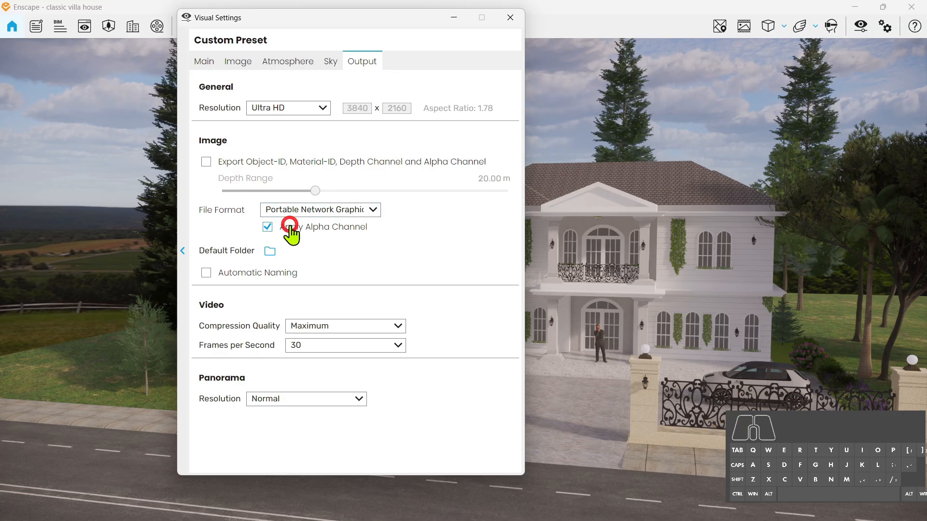
# Set the image file format to JPEG Image (*.jpg) and close the visual settings.
pyautogui.click(358, 212)
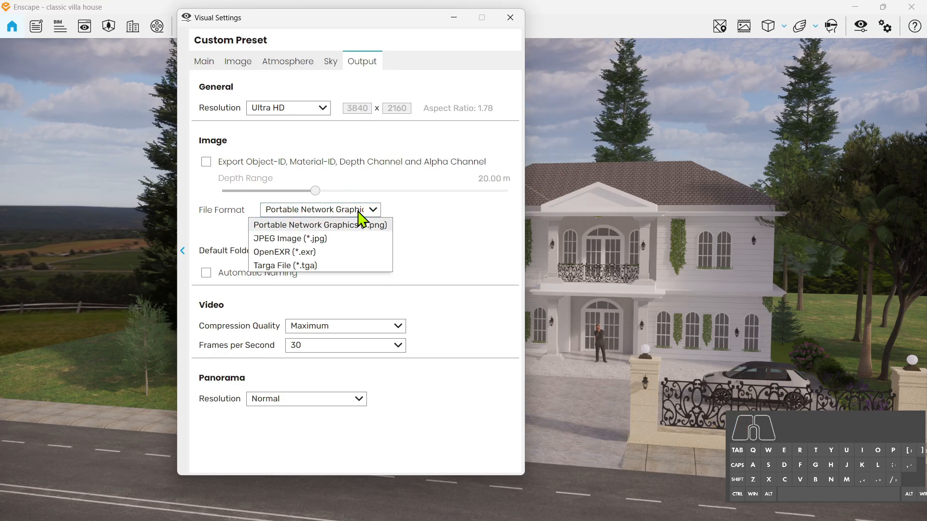
pyautogui.click(351, 241)
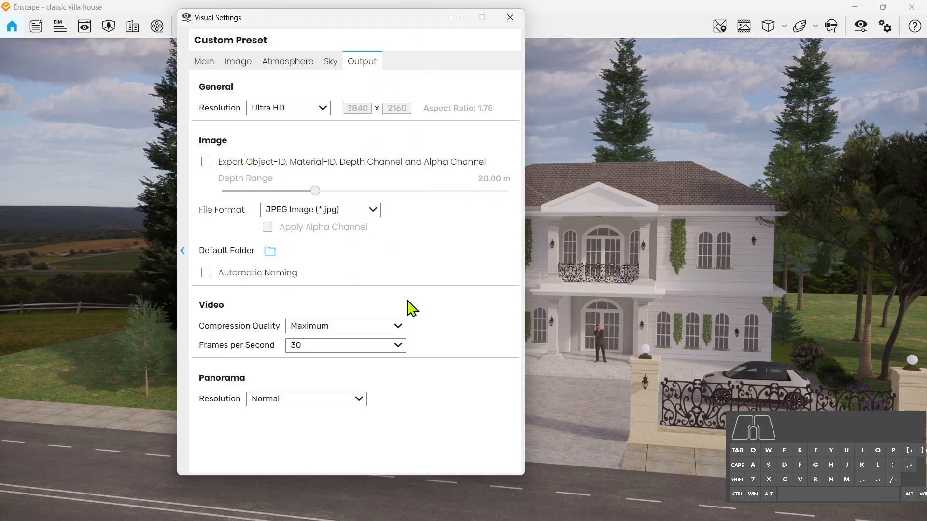
pyautogui.click(508, 18)
# Frame the villa from the front and save a rendered screenshot as sample1 in the Downloads folder.
pyautogui.moveTo(505, 200); pyautogui.dragTo(511, 242)
pyautogui.press('w')
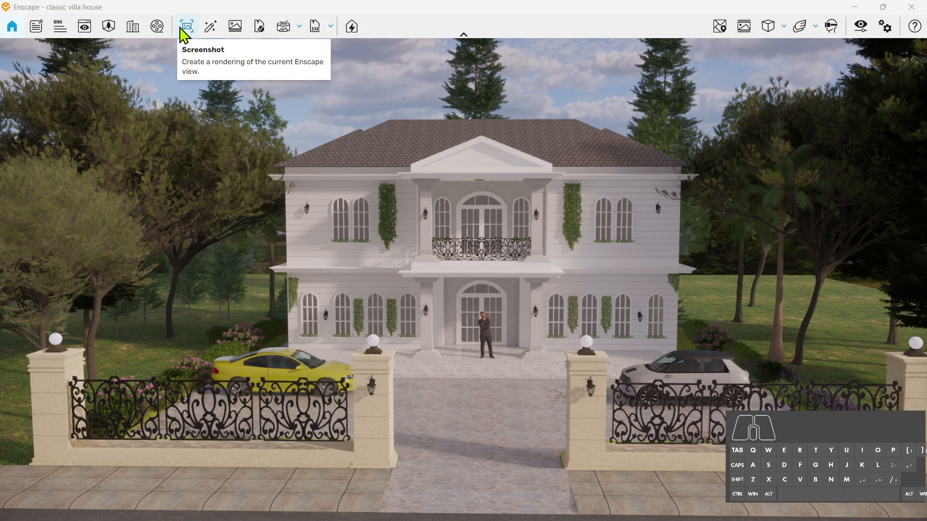
pyautogui.click(186, 30)
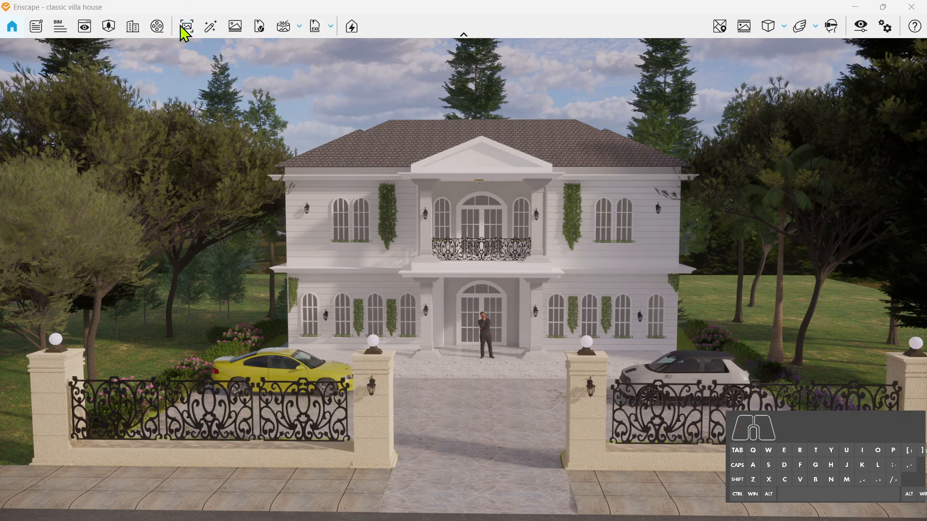
pyautogui.write('sample1')
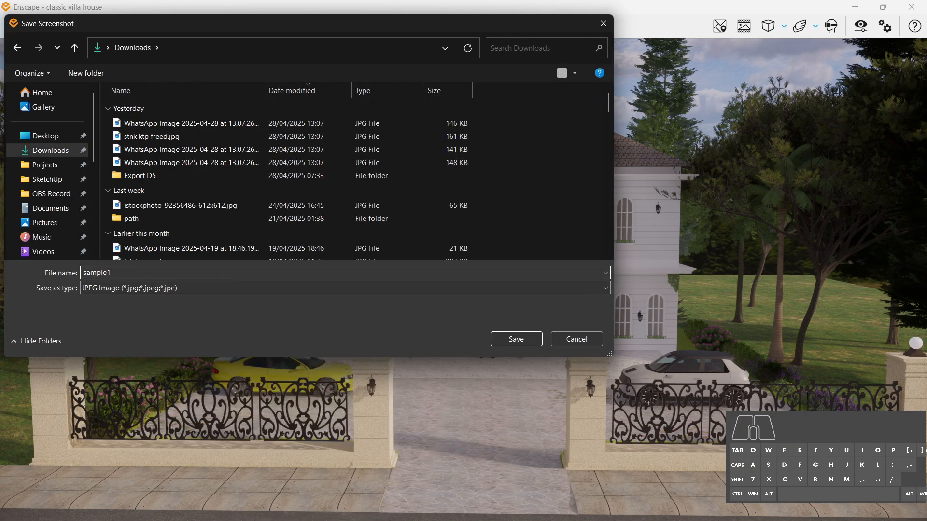
pyautogui.click(523, 344)
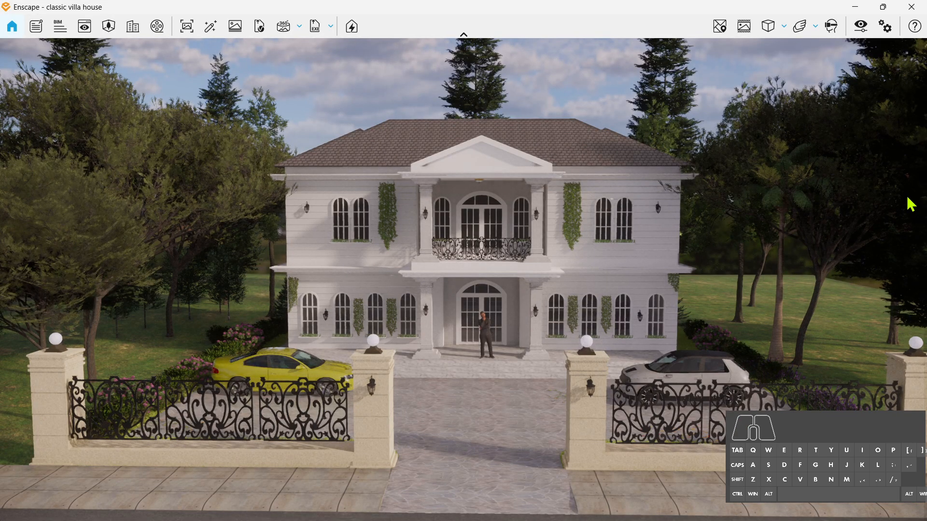
# Open the exported sample1.jpg in the image viewer, examine the entrance, windows and roof up close, and close the image.
pyautogui.click(906, 200)
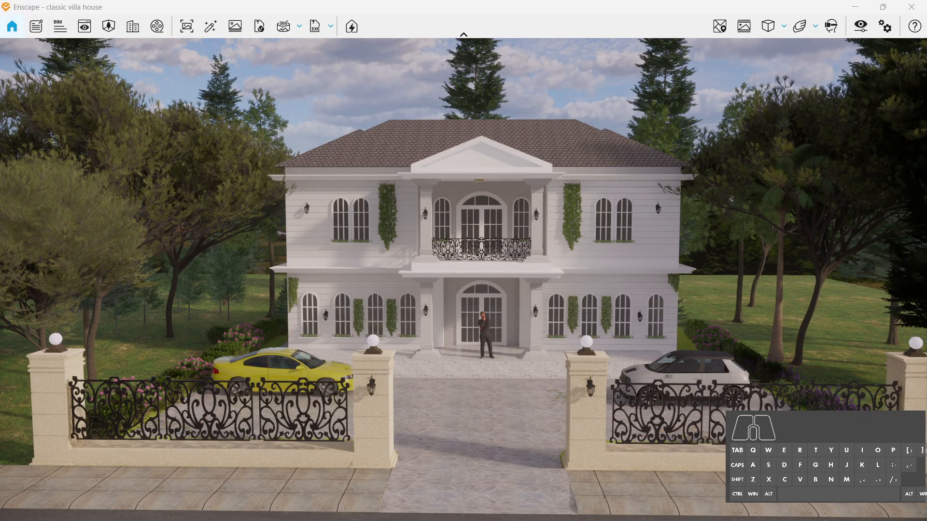
pyautogui.moveTo(926, 5); pyautogui.dragTo(628, 99)
pyautogui.doubleClick(631, 105)
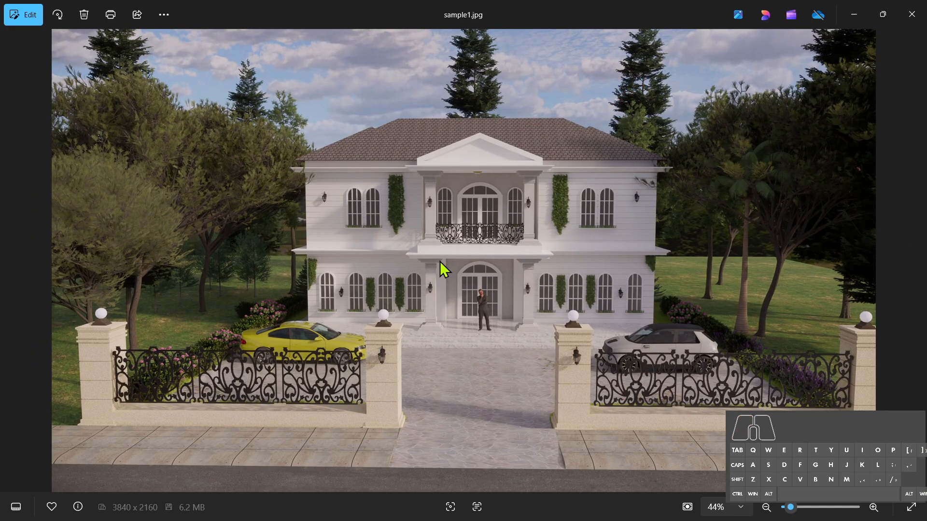
pyautogui.scroll(6, 473, 281)
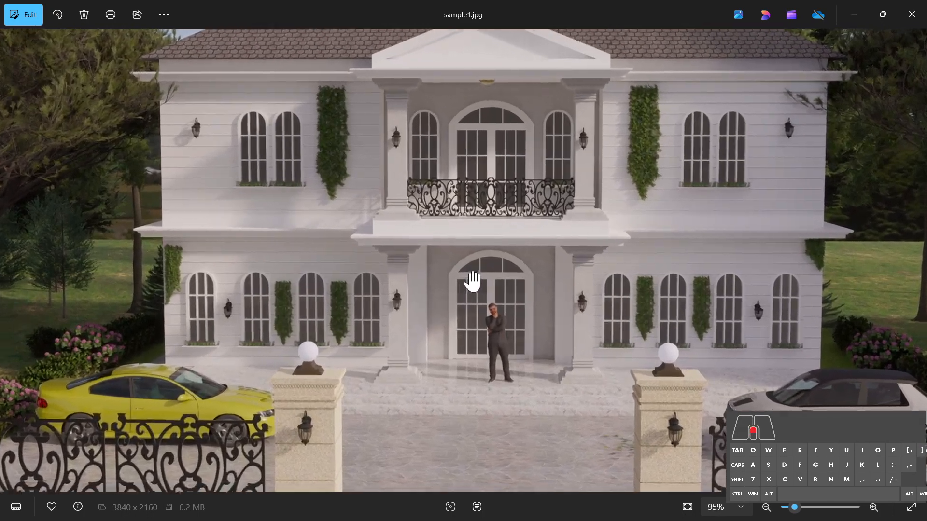
pyautogui.scroll(5, 473, 281)
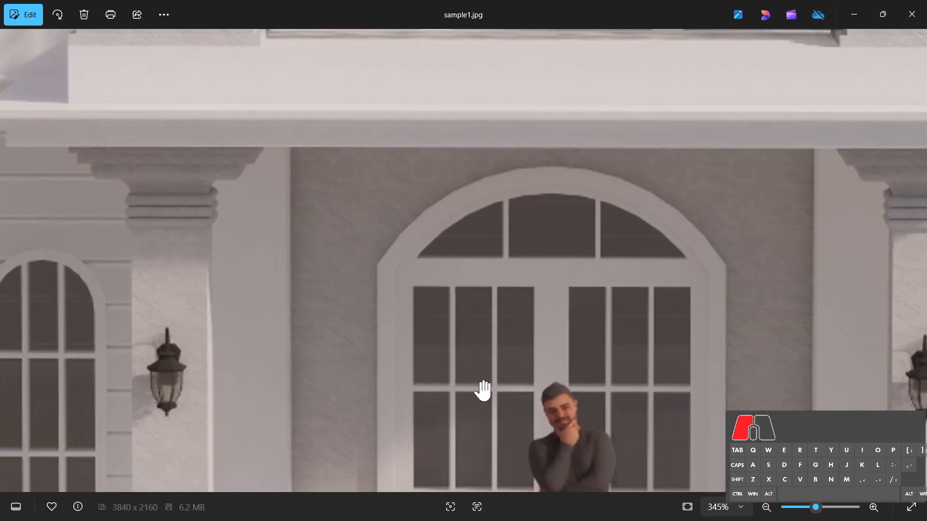
pyautogui.moveTo(482, 390); pyautogui.dragTo(481, 130)
pyautogui.scroll(-3, 488, 167)
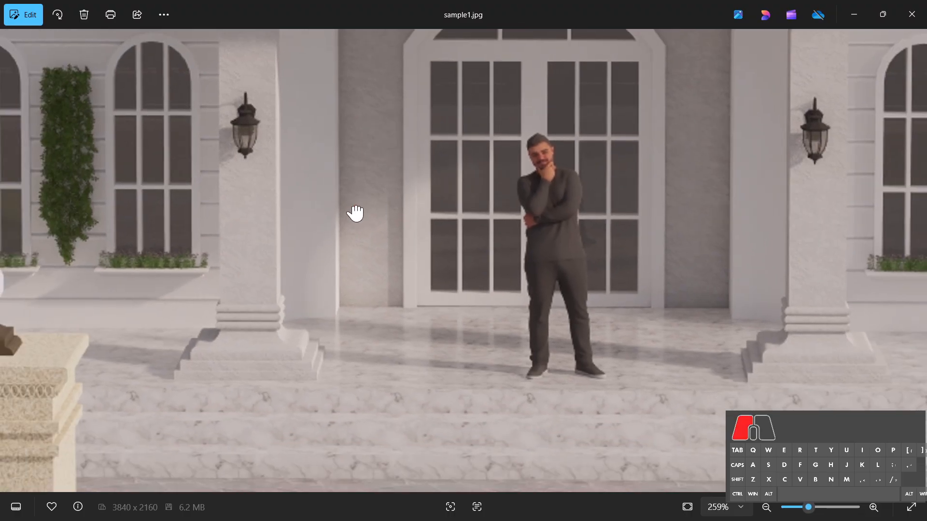
pyautogui.moveTo(356, 211); pyautogui.dragTo(797, 68)
pyautogui.moveTo(480, 299); pyautogui.dragTo(819, 335)
pyautogui.moveTo(182, 211); pyautogui.dragTo(176, 457)
pyautogui.moveTo(520, 202); pyautogui.dragTo(162, 459)
pyautogui.moveTo(352, 216); pyautogui.dragTo(322, 274)
pyautogui.scroll(-8, 267, 379)
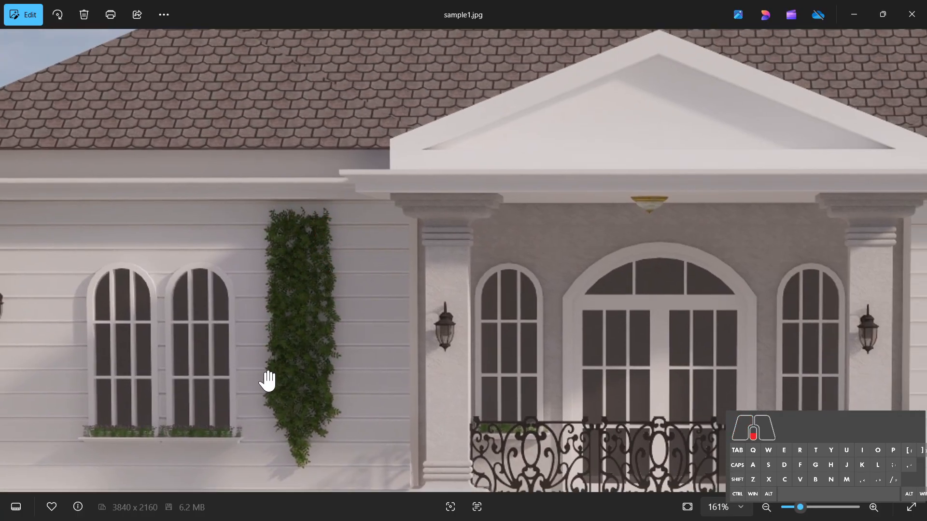
pyautogui.scroll(1, 413, 343)
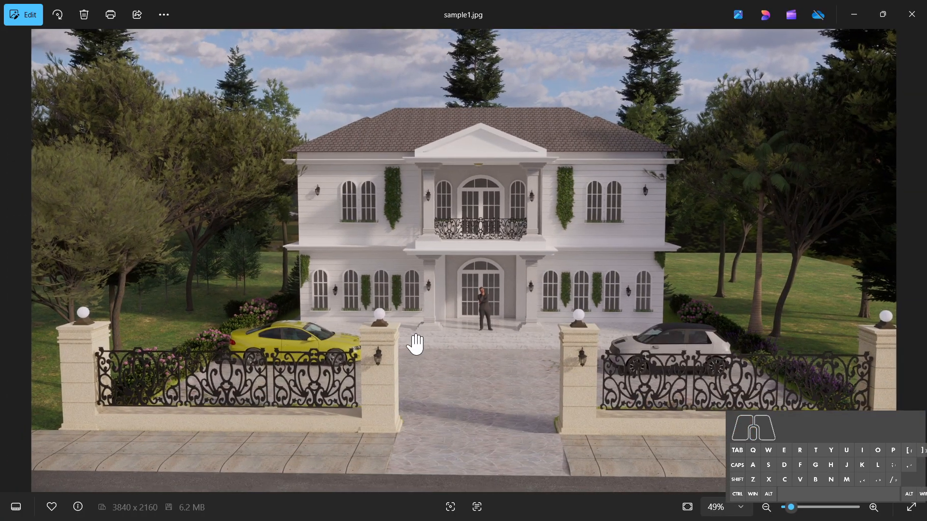
pyautogui.moveTo(492, 217); pyautogui.dragTo(474, 281)
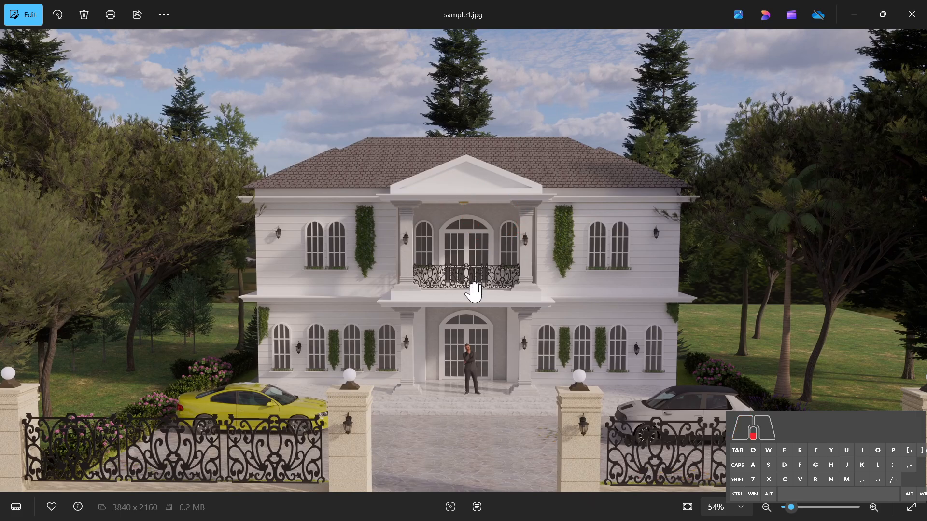
pyautogui.scroll(-1, 475, 291)
pyautogui.click(920, 18)
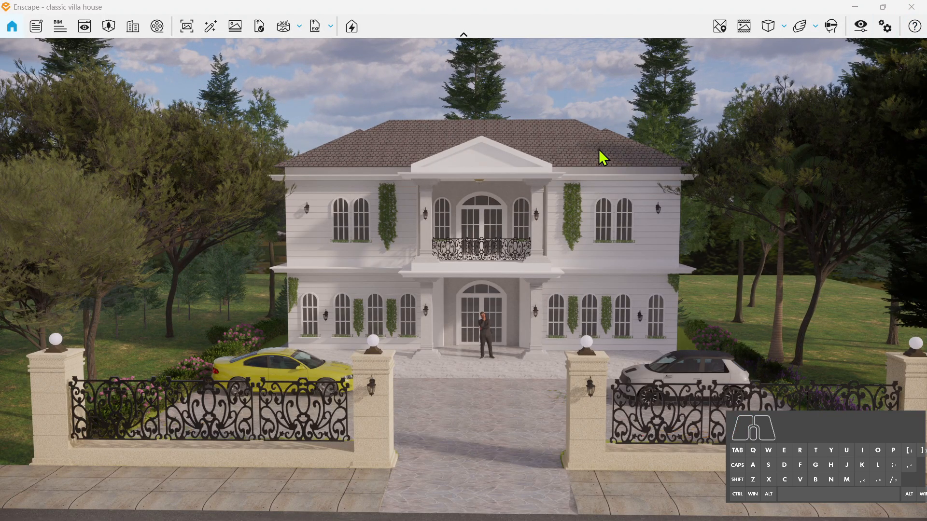
# Open the Video Editor and add the first keyframe from a front view of the villa and its gate.
pyautogui.click(157, 26)
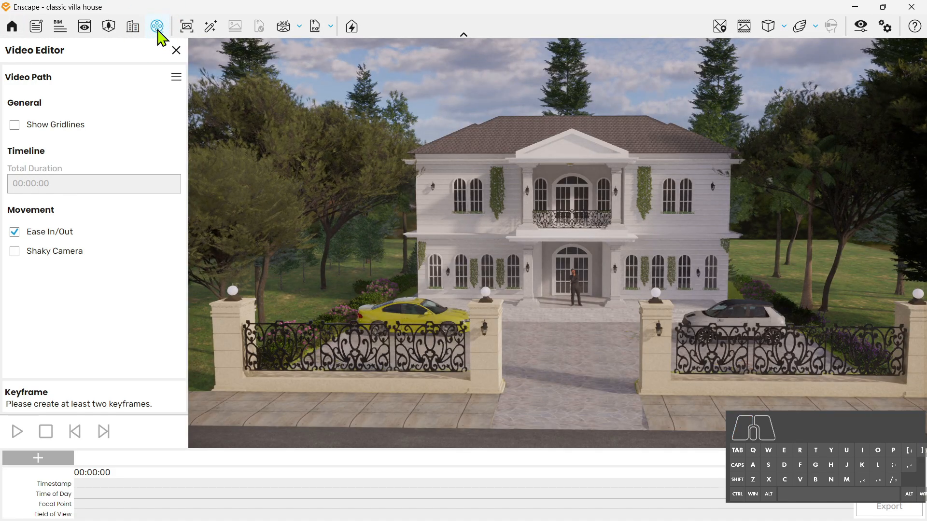
pyautogui.moveTo(449, 172); pyautogui.dragTo(551, 268)
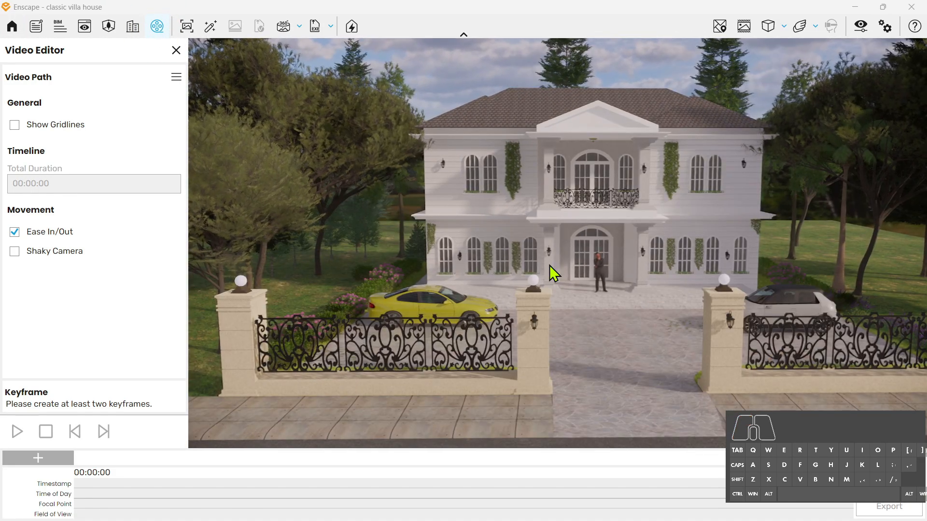
pyautogui.click(65, 463)
# Add a second, end keyframe viewing the villa at an angle from across the road, and preview the video path.
pyautogui.moveTo(586, 259); pyautogui.dragTo(585, 257)
pyautogui.press('d')
pyautogui.click(879, 460)
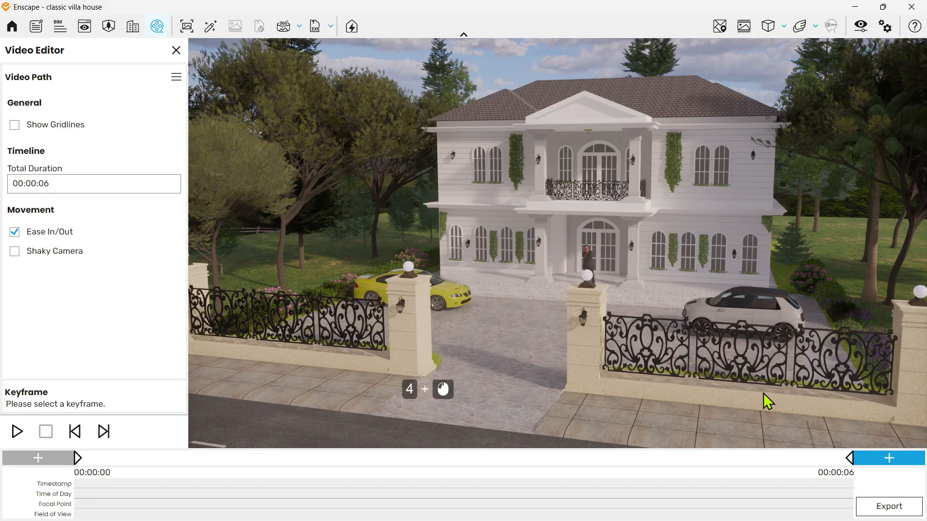
pyautogui.click(17, 431)
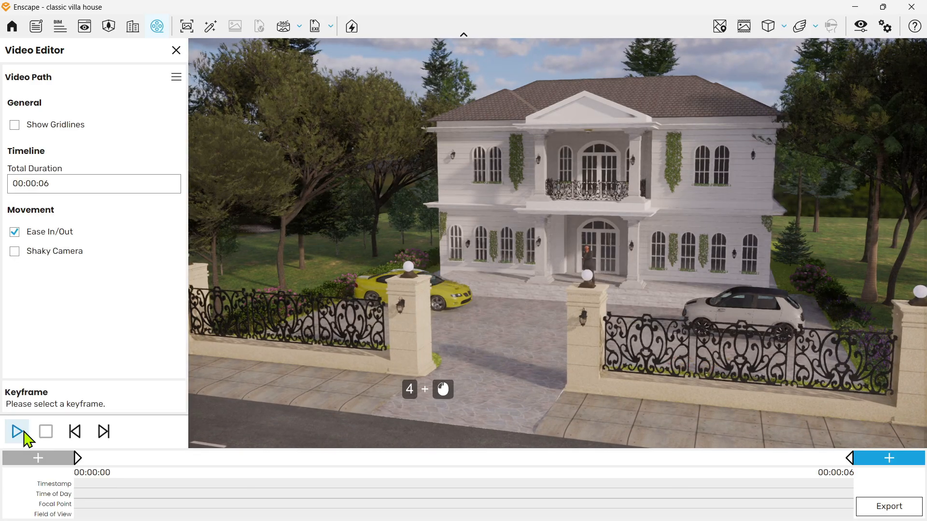
# Enable the second keyframe's timestamp override, leave it set to 00:00:06, and preview the video path.
pyautogui.click(852, 464)
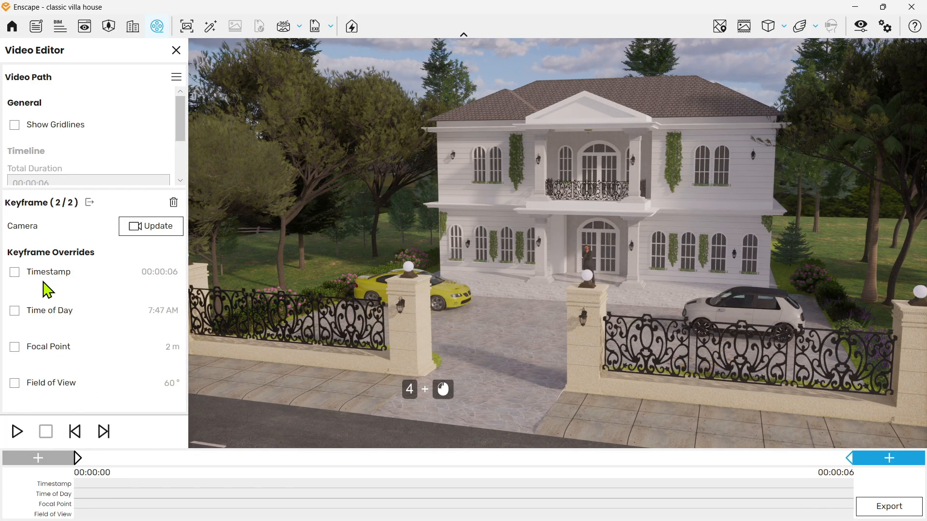
pyautogui.click(15, 272)
pyautogui.click(90, 290)
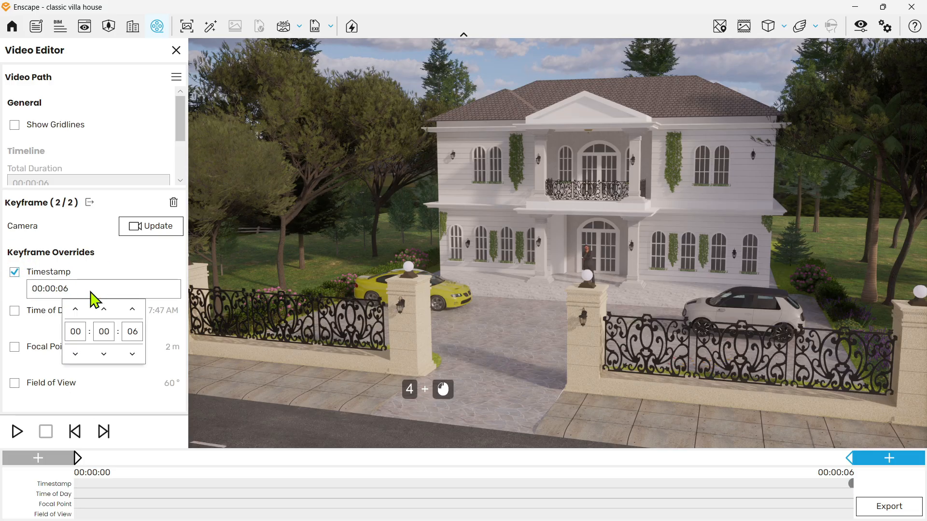
pyautogui.tripleClick(132, 351)
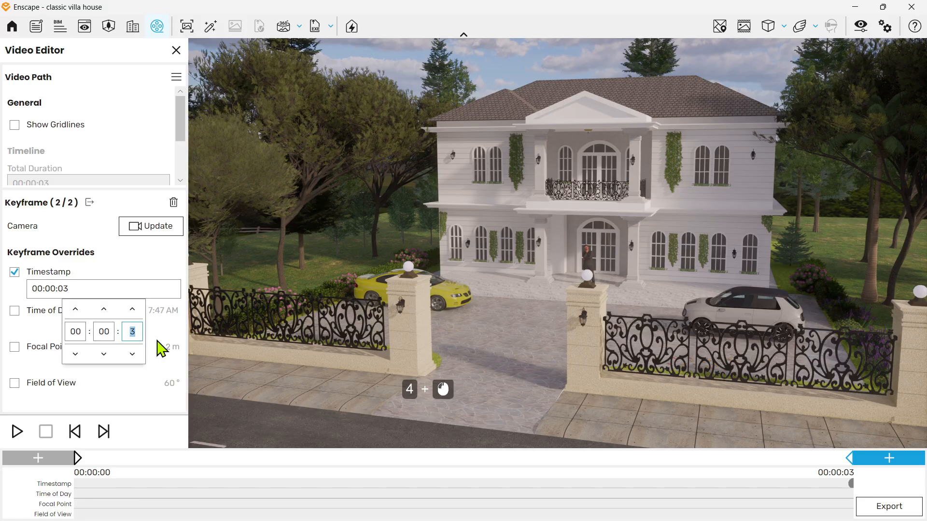
pyautogui.click(150, 276)
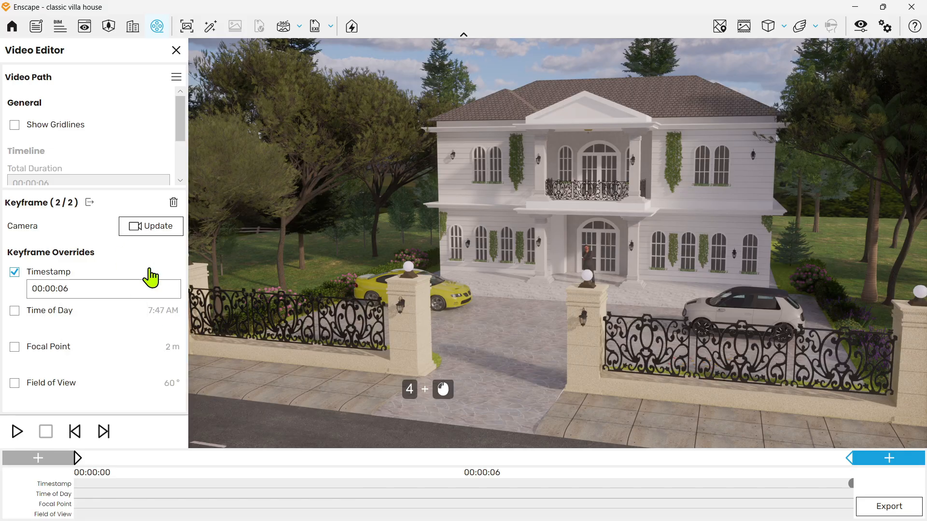
pyautogui.click(18, 433)
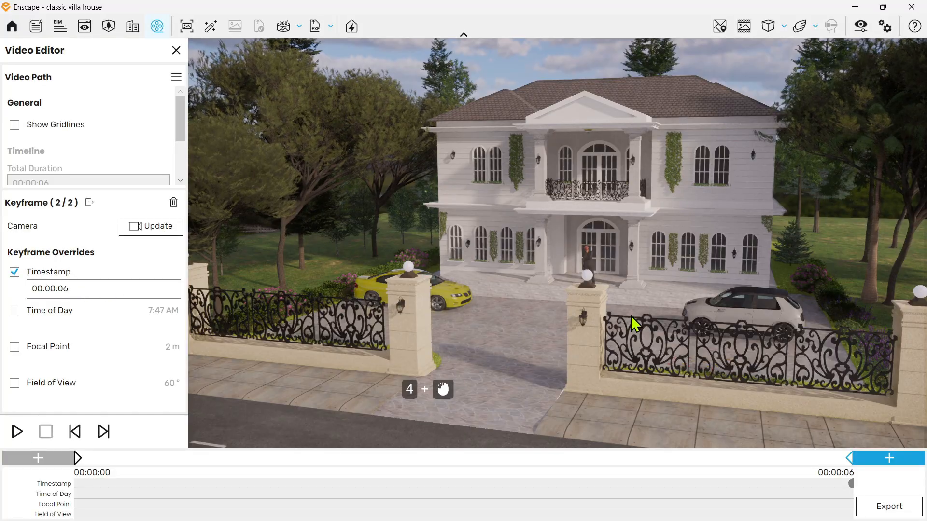
# Fly the camera past the gate close to the villa's entrance and add that view as the third, end keyframe.
pyautogui.press('w')
pyautogui.moveTo(630, 234); pyautogui.dragTo(637, 232)
pyautogui.press('a')
pyautogui.press('w')
pyautogui.press('a')
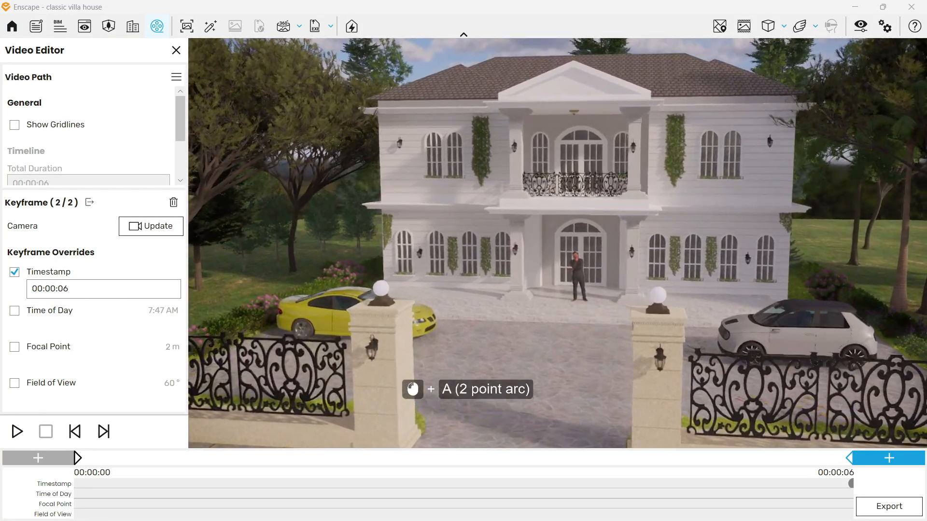
pyautogui.press('e')
pyautogui.press('d')
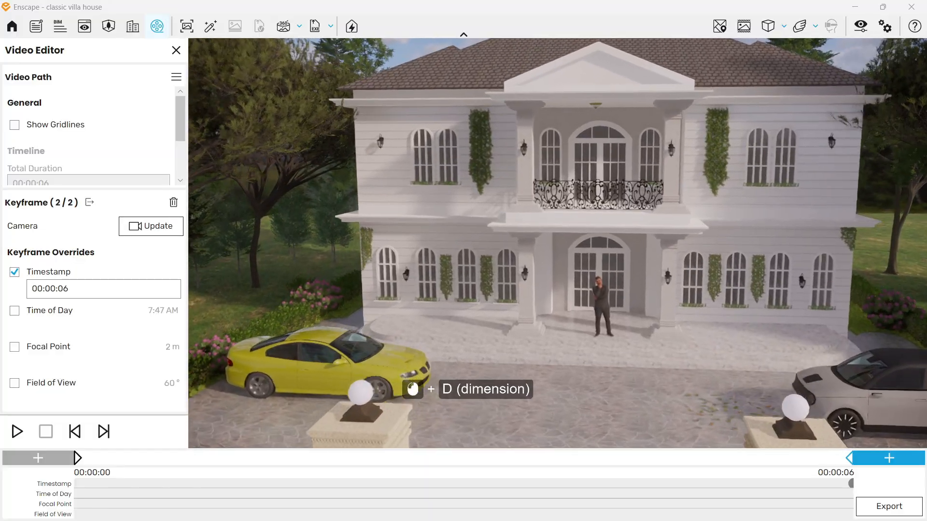
pyautogui.press('w')
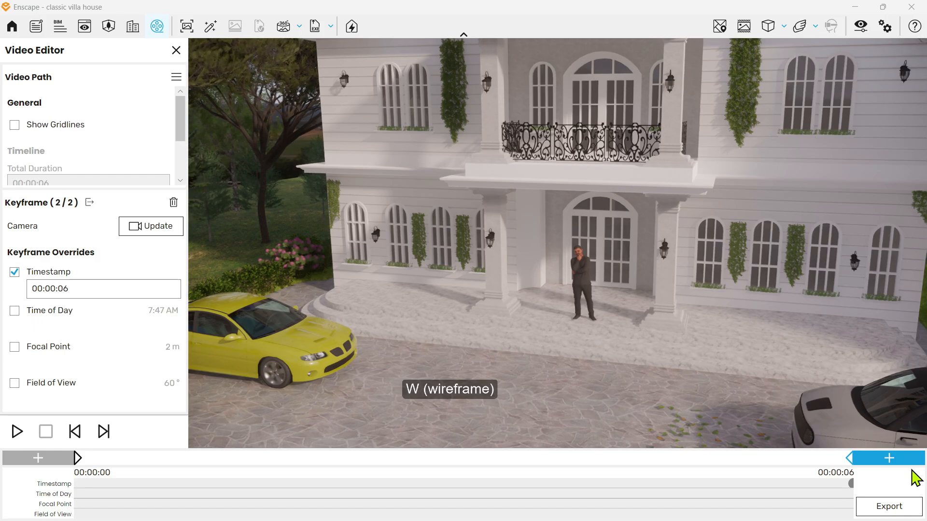
pyautogui.click(899, 462)
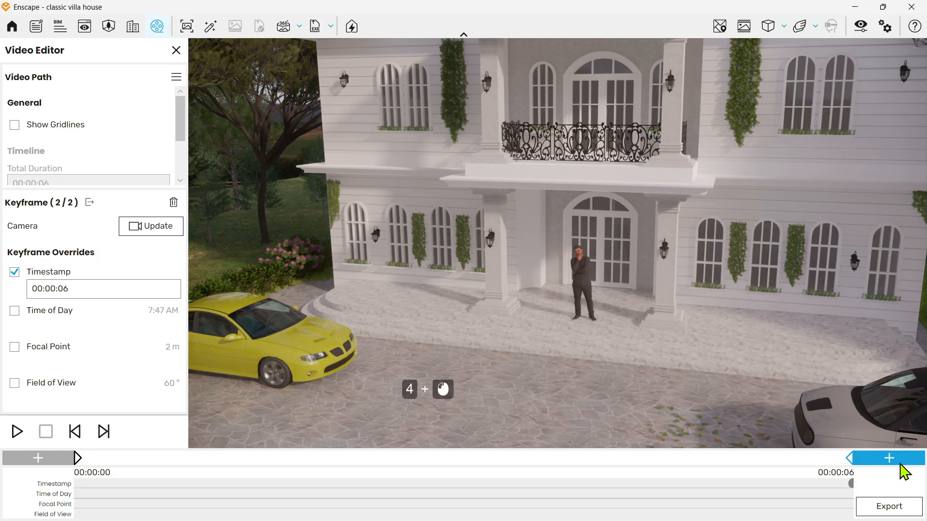
pyautogui.click(900, 464)
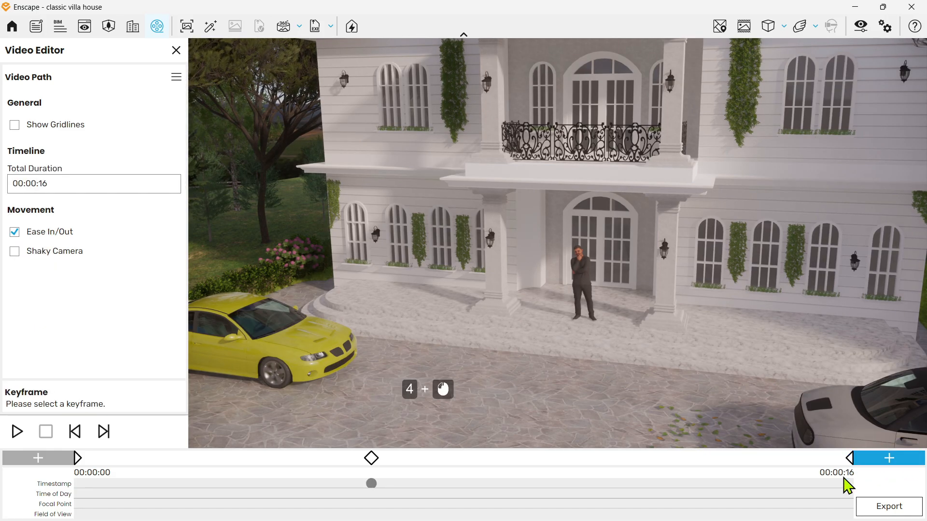
# Override the third keyframe's timestamp with 00:00:10, and briefly preview the video path.
pyautogui.click(851, 465)
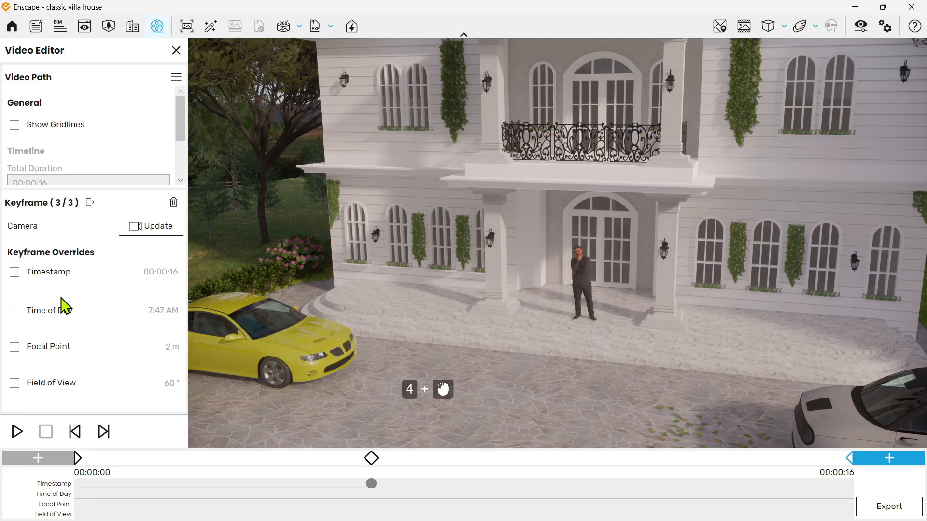
pyautogui.click(54, 280)
pyautogui.click(76, 288)
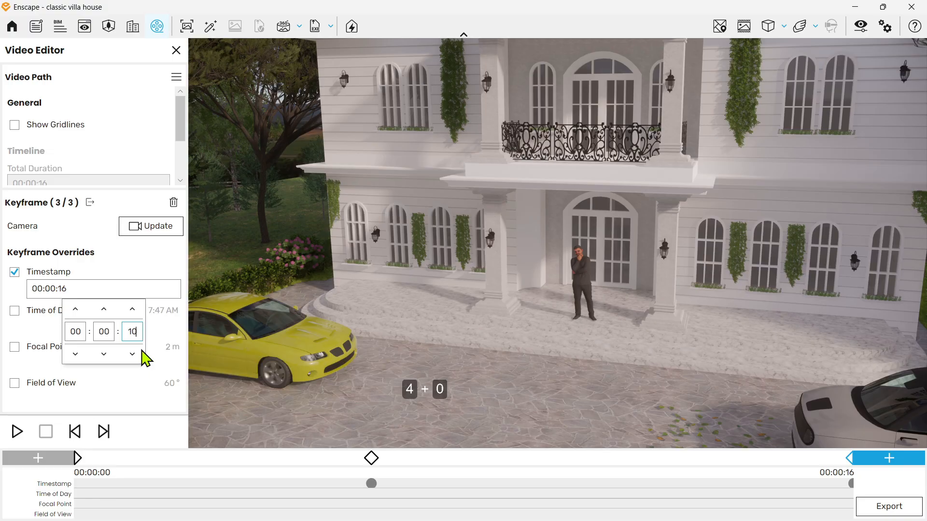
pyautogui.write('10')
pyautogui.press('Return')
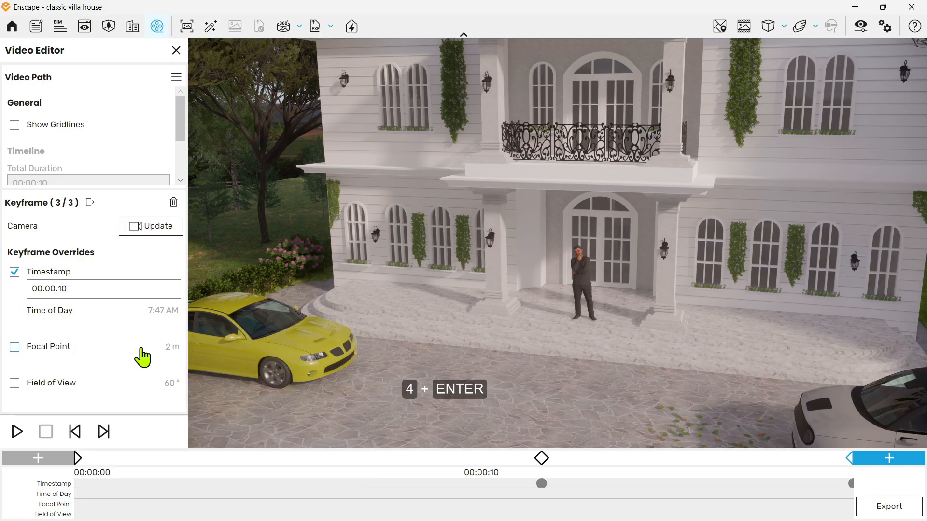
pyautogui.click(20, 433)
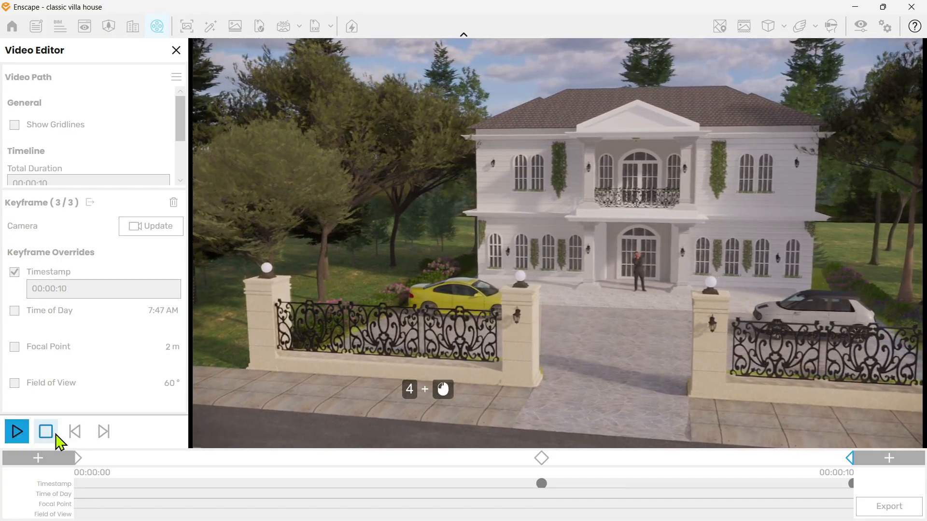
pyautogui.click(47, 432)
# Set the second keyframe's timestamp to 00:00:04.
pyautogui.click(541, 459)
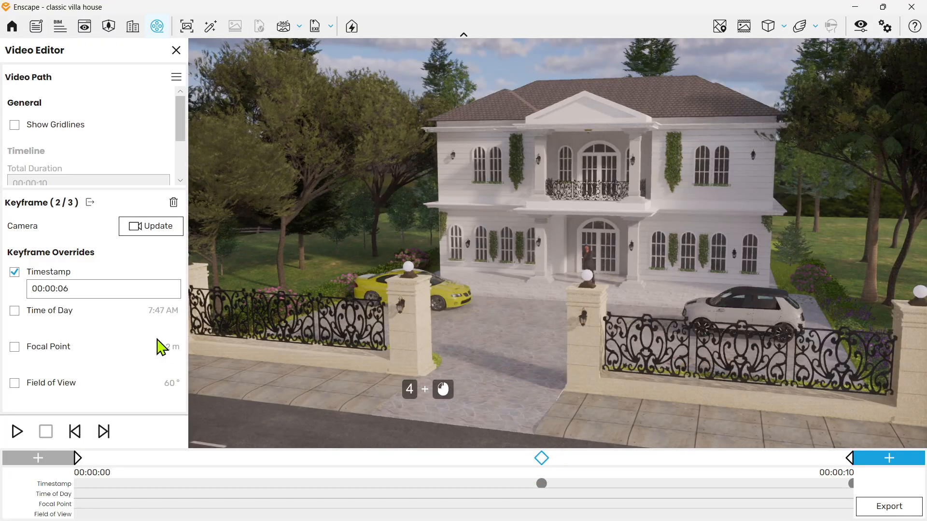
pyautogui.click(100, 293)
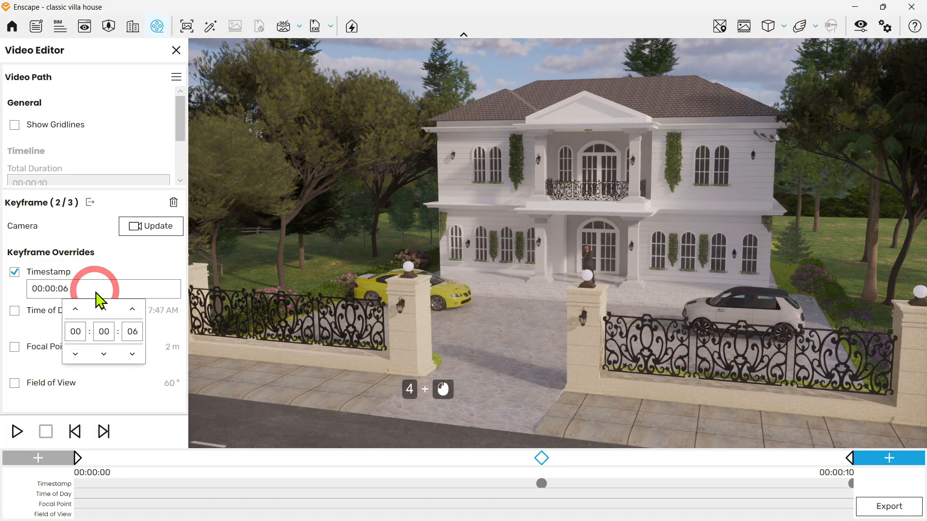
pyautogui.click(134, 355)
pyautogui.click(133, 355)
pyautogui.click(129, 273)
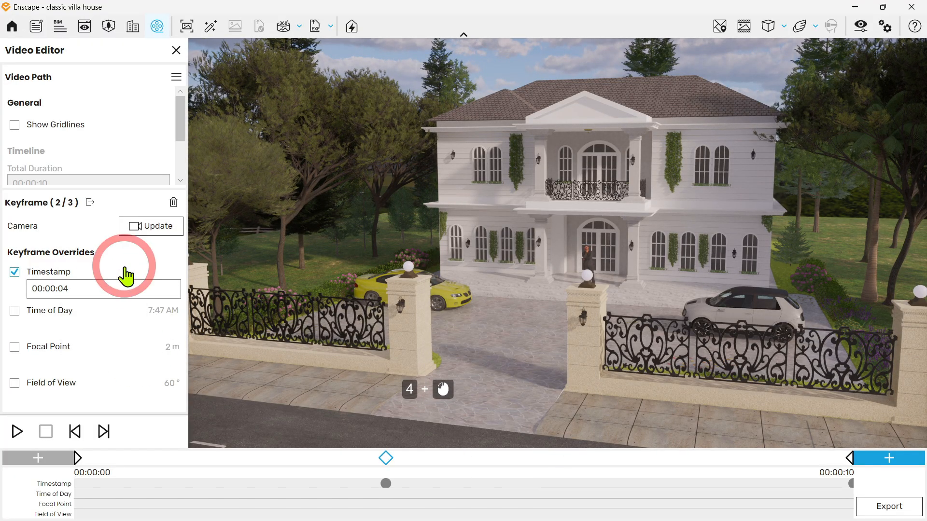
# Play the video path from the first keyframe, and check the camera views of the second and third keyframes.
pyautogui.click(75, 431)
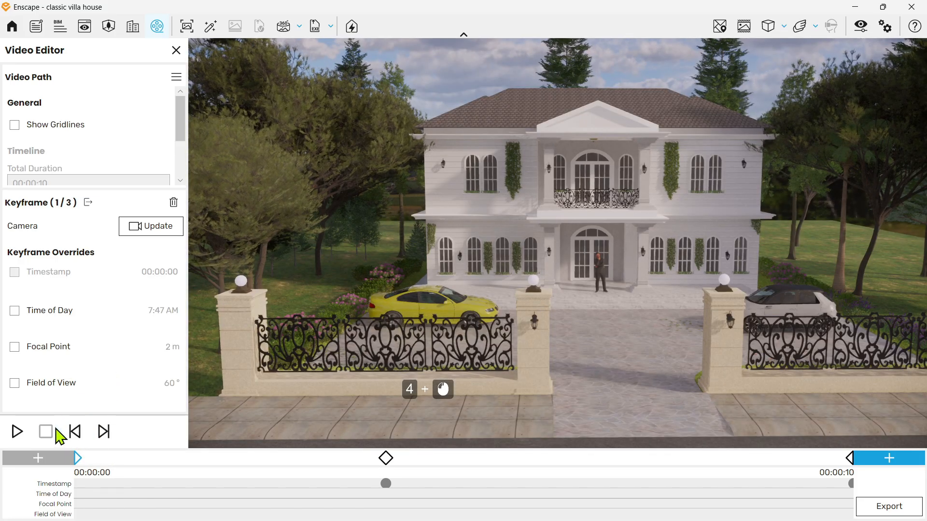
pyautogui.click(100, 430)
pyautogui.click(75, 431)
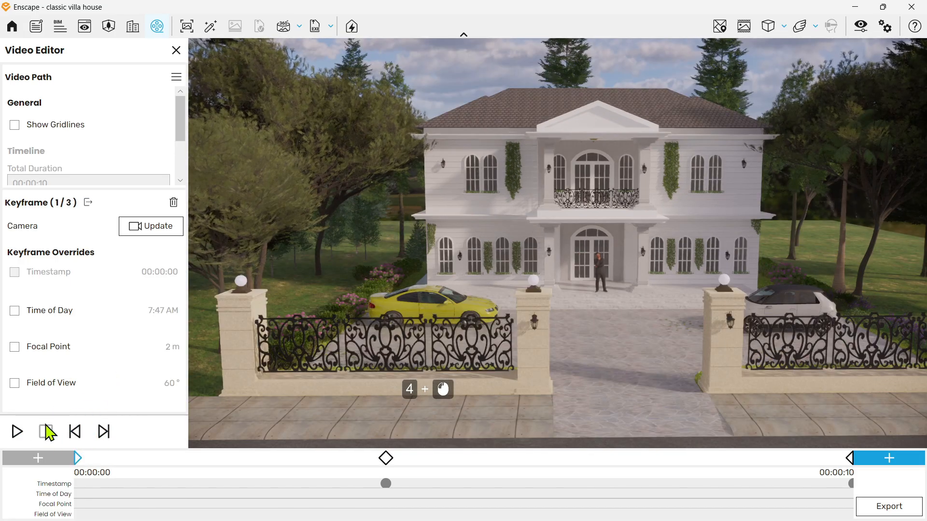
pyautogui.click(16, 431)
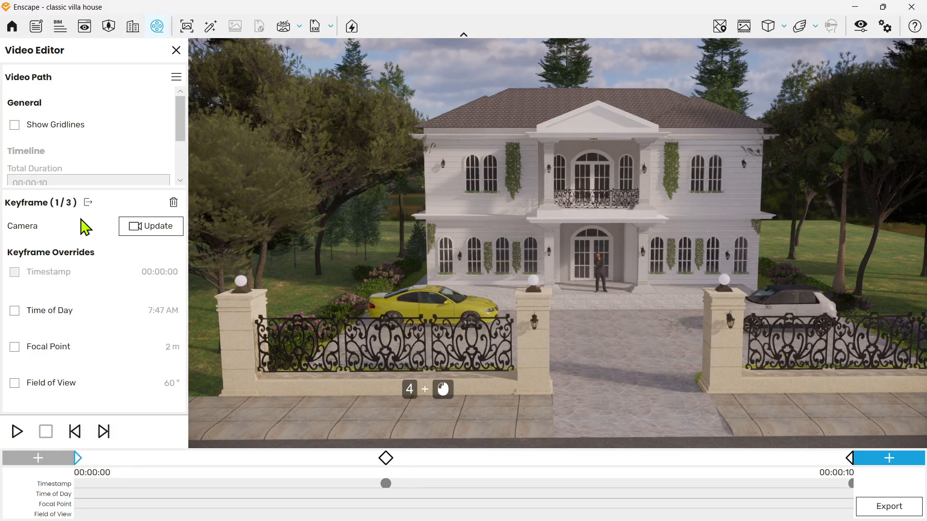
pyautogui.click(386, 459)
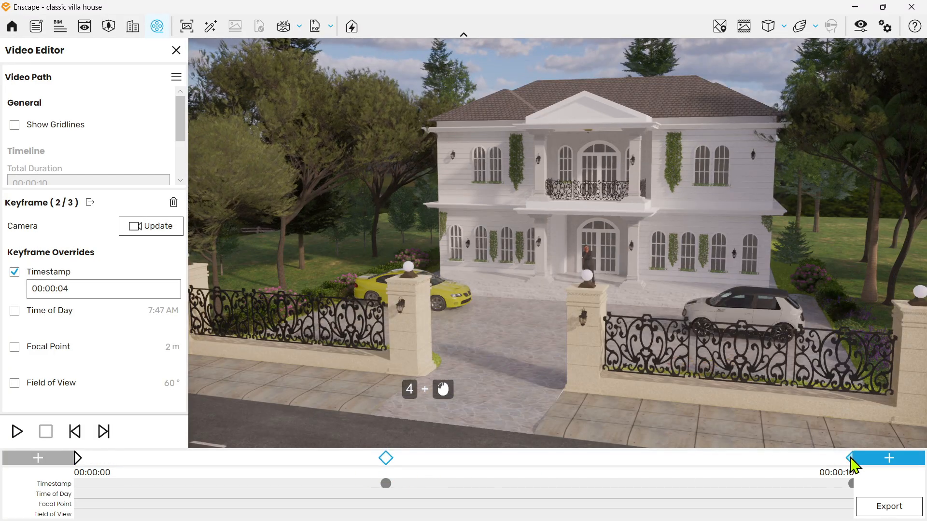
pyautogui.click(849, 458)
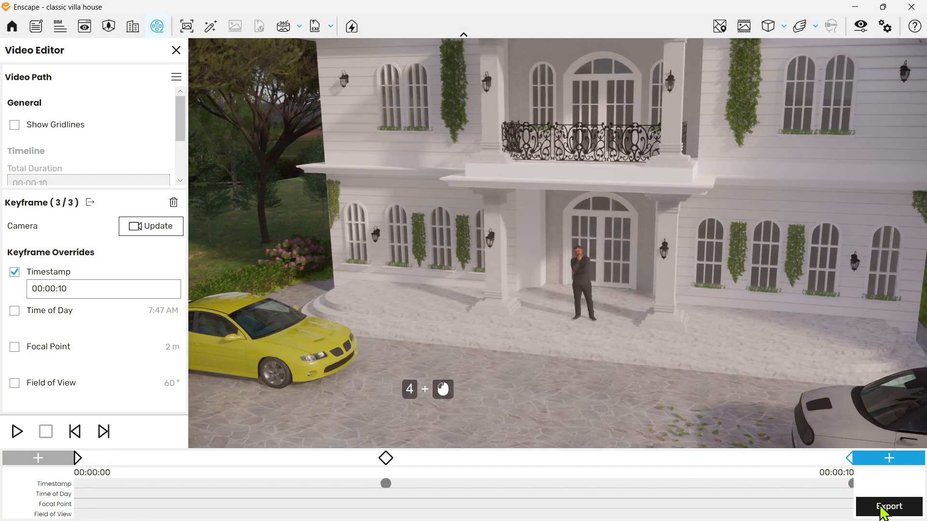
# Open the video export settings, set the resolution to Full HD, and keep the compression quality at Maximum.
pyautogui.click(880, 508)
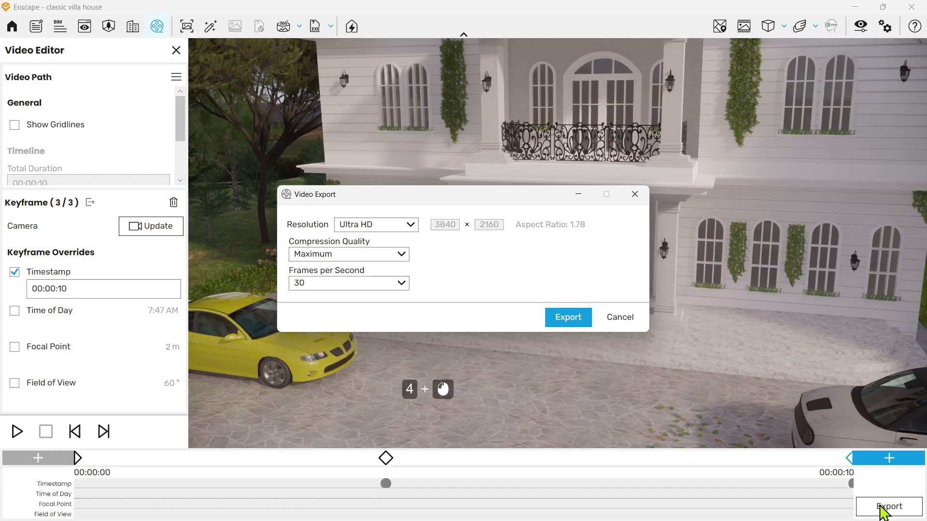
pyautogui.click(394, 226)
pyautogui.click(381, 280)
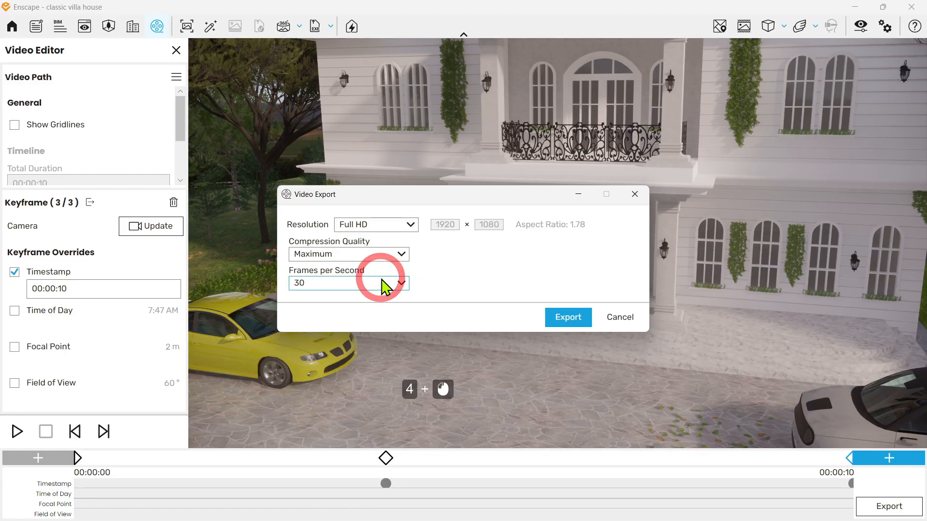
pyautogui.click(397, 256)
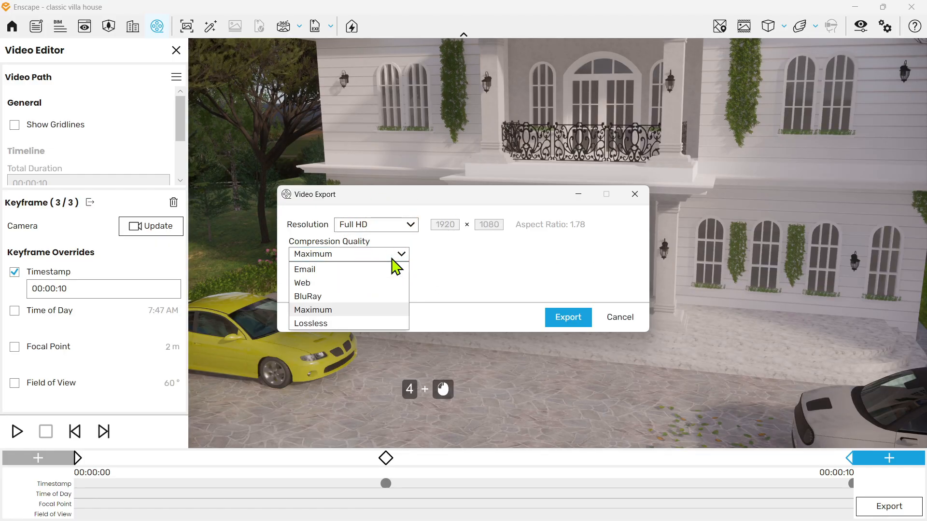
pyautogui.click(359, 311)
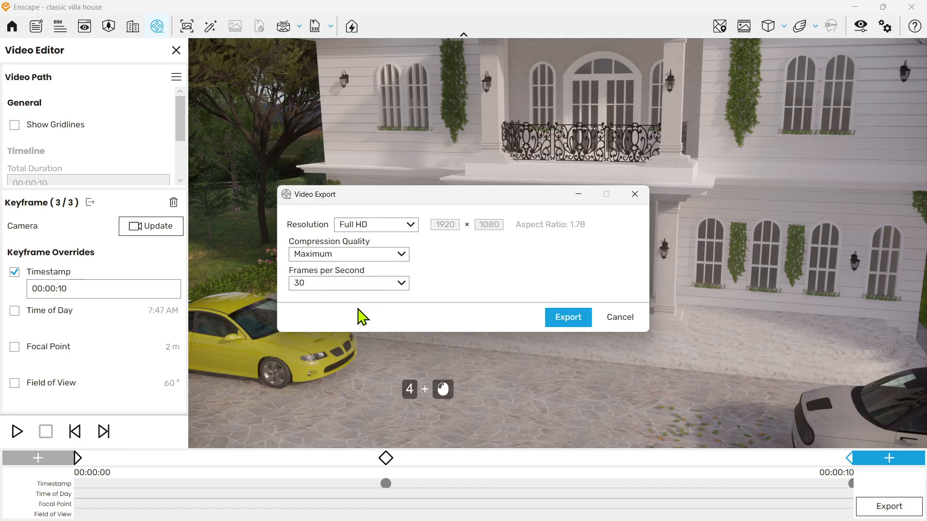
# Choose 30 frames per second for the video export and review the resolution options, keeping Full HD.
pyautogui.click(389, 289)
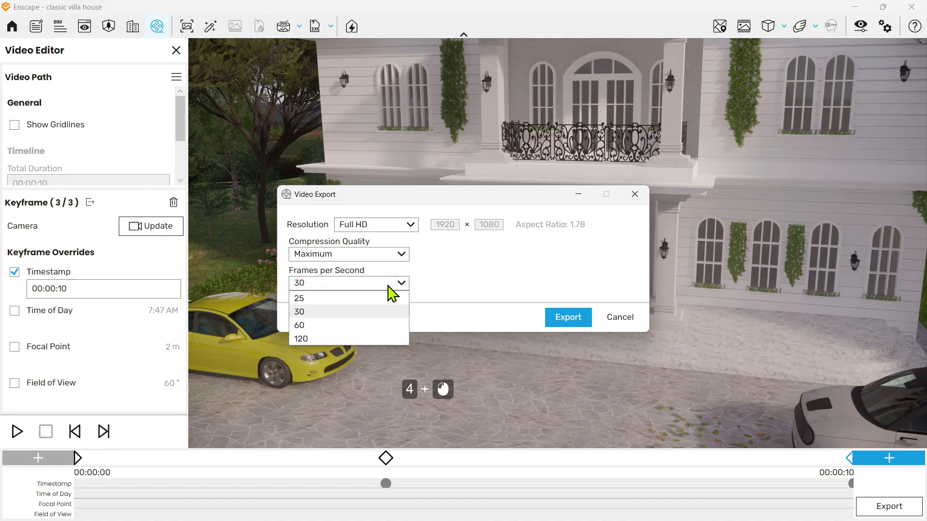
pyautogui.click(355, 314)
pyautogui.click(389, 288)
pyautogui.click(389, 289)
pyautogui.click(389, 288)
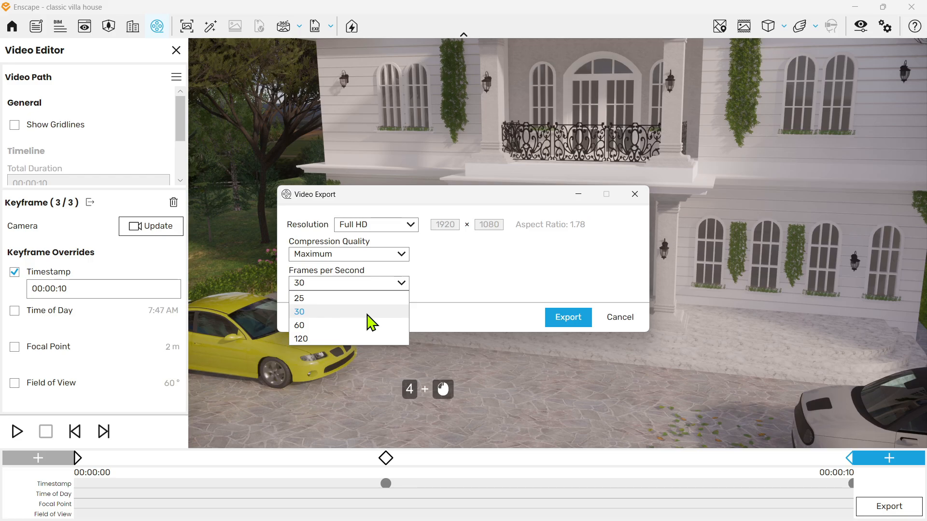
pyautogui.click(370, 313)
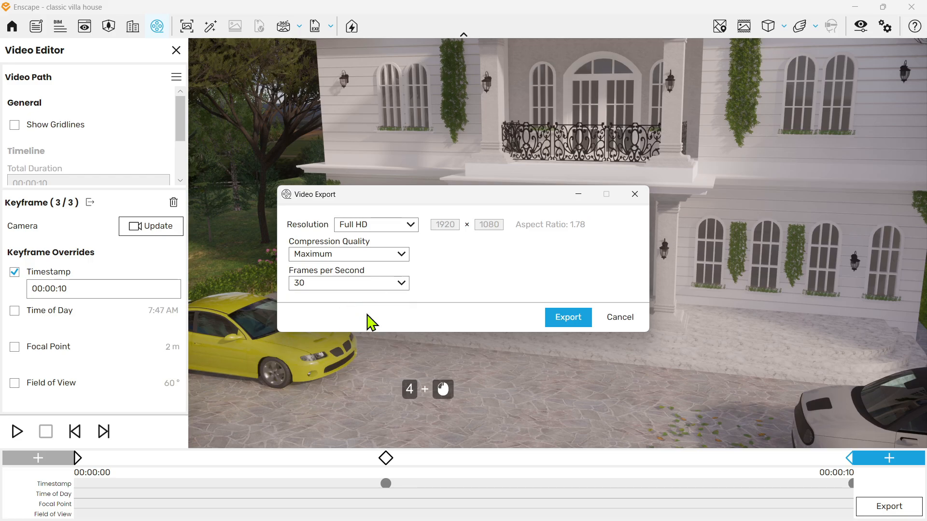
pyautogui.click(410, 228)
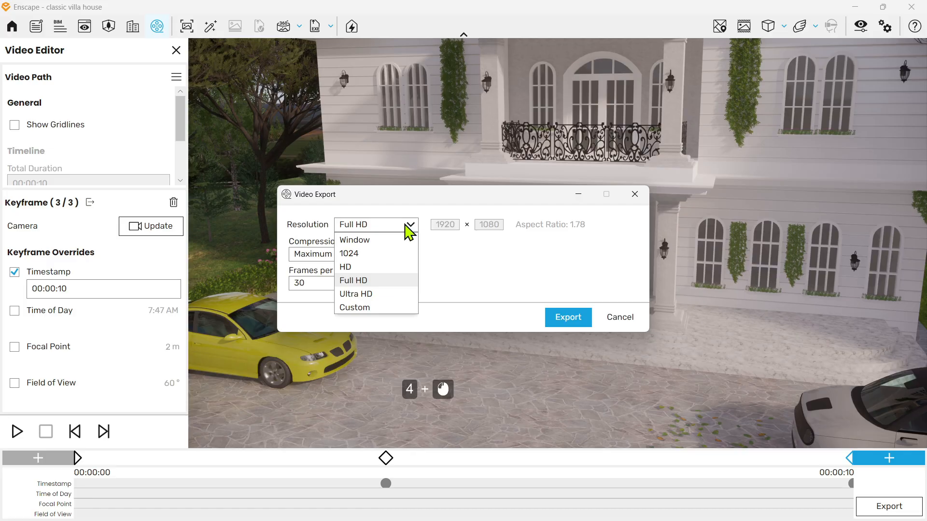
pyautogui.click(409, 228)
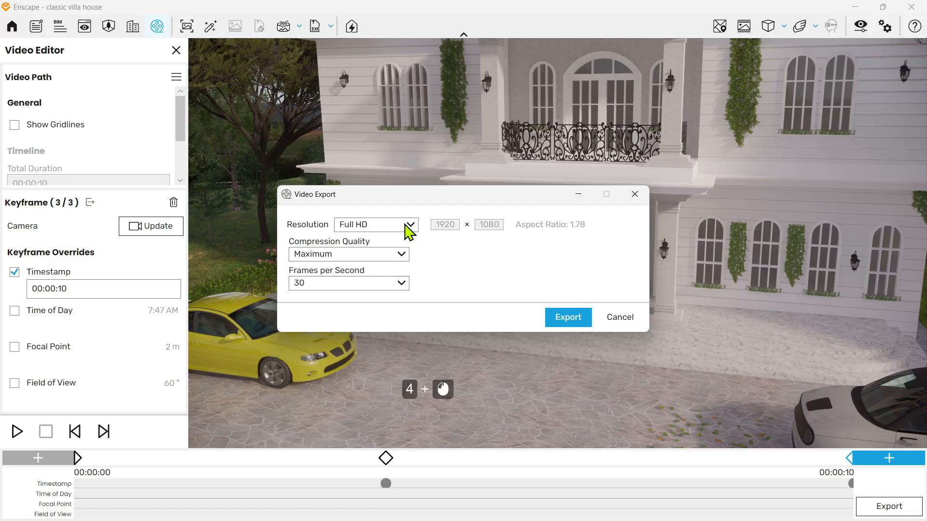
# Export the video path as an MP4 file named video1 in the Downloads folder.
pyautogui.click(578, 320)
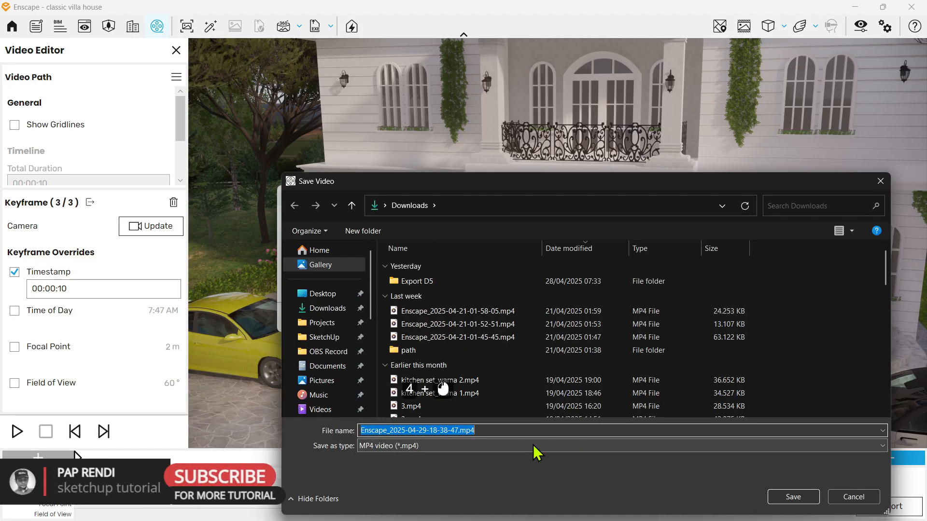
pyautogui.write('video1')
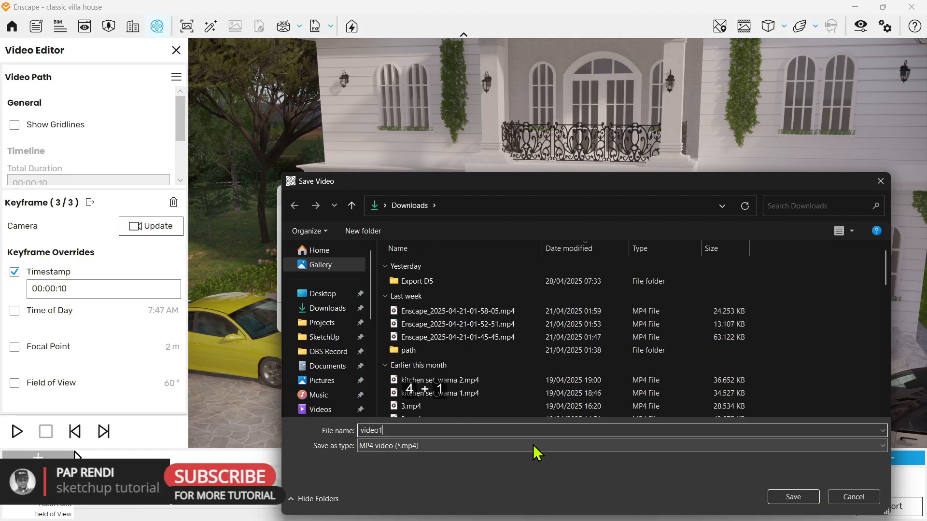
pyautogui.click(785, 498)
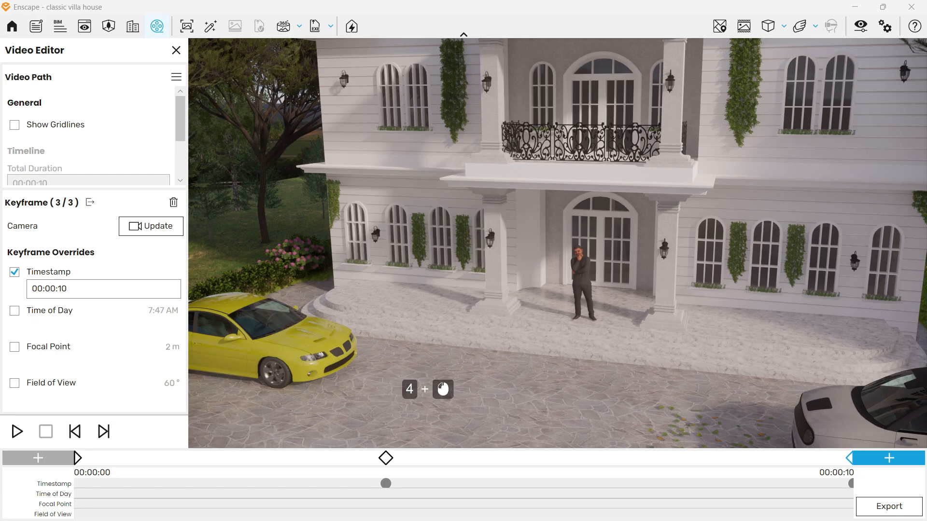
# Switch to the media player with the exported video1, play it through, and replay it from the start.
pyautogui.press('s')
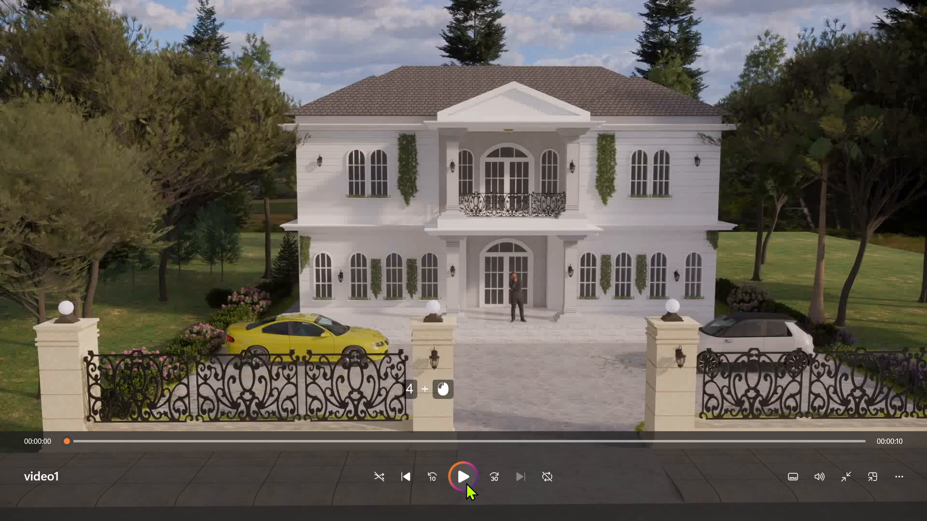
pyautogui.click(465, 478)
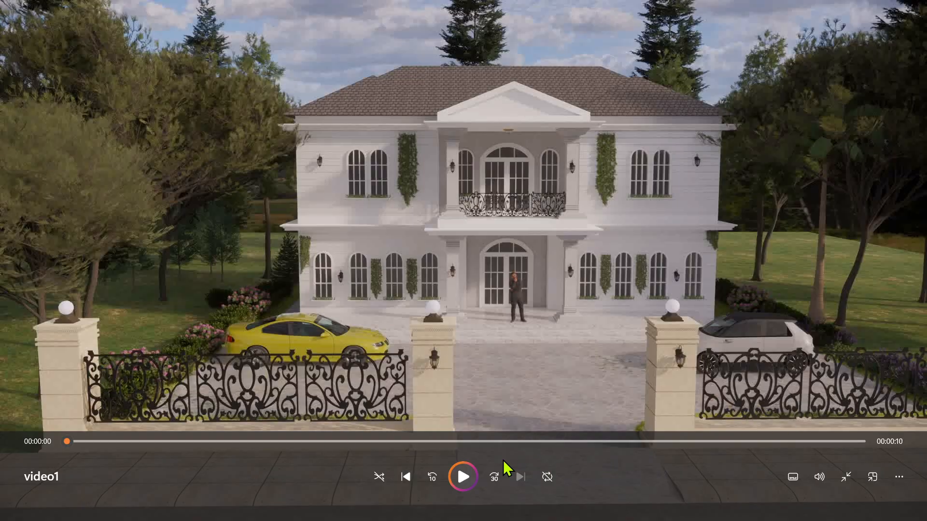
pyautogui.click(473, 471)
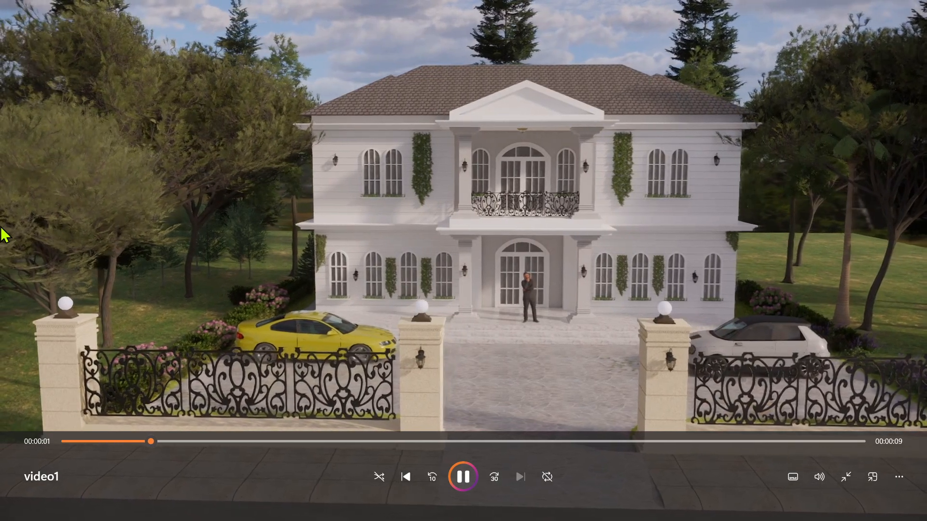